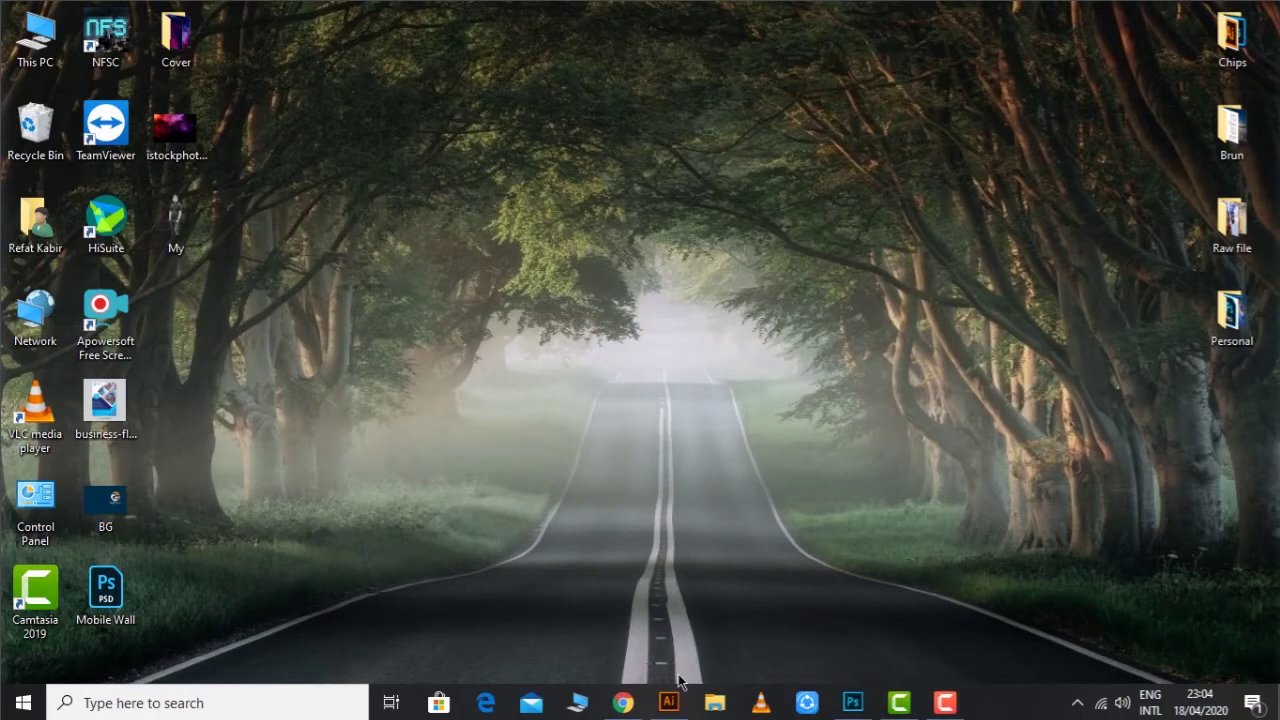
Launch Adobe Illustrator from the Windows taskbar
left_click(670, 700)
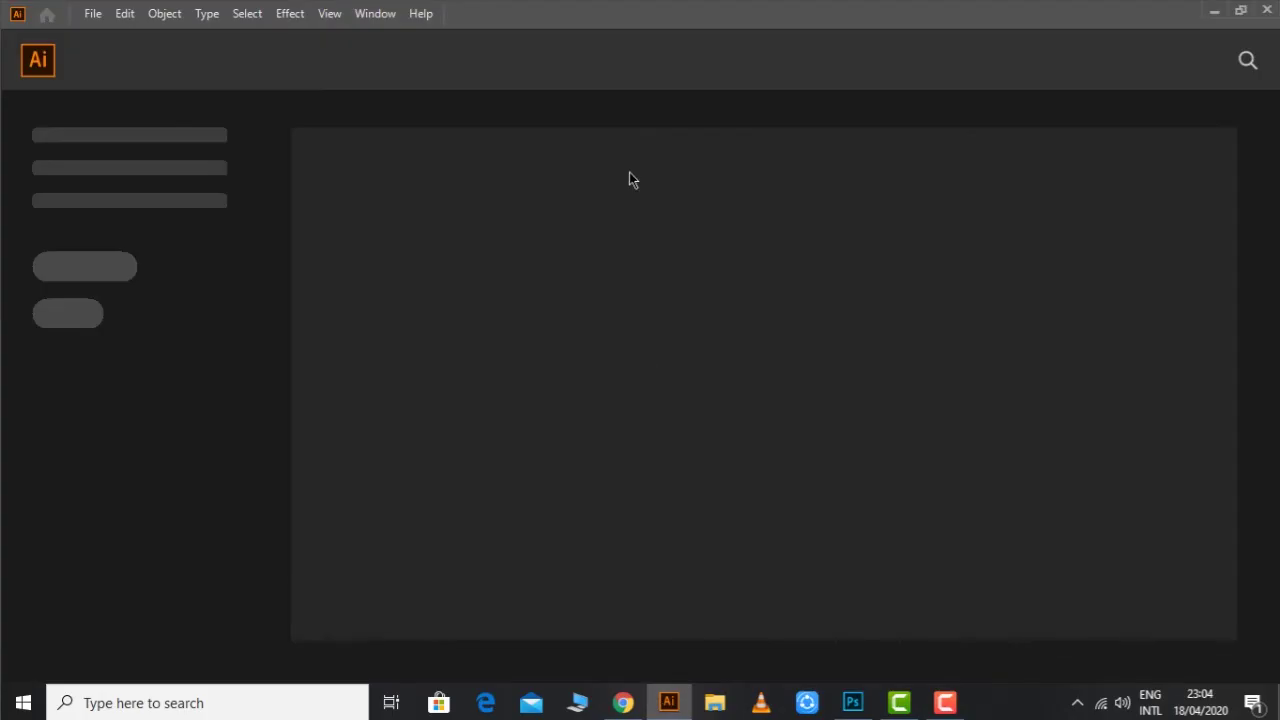
Create Untitled-1, a 6 × 6 inch document with units set to inches
key("ctrl+n")
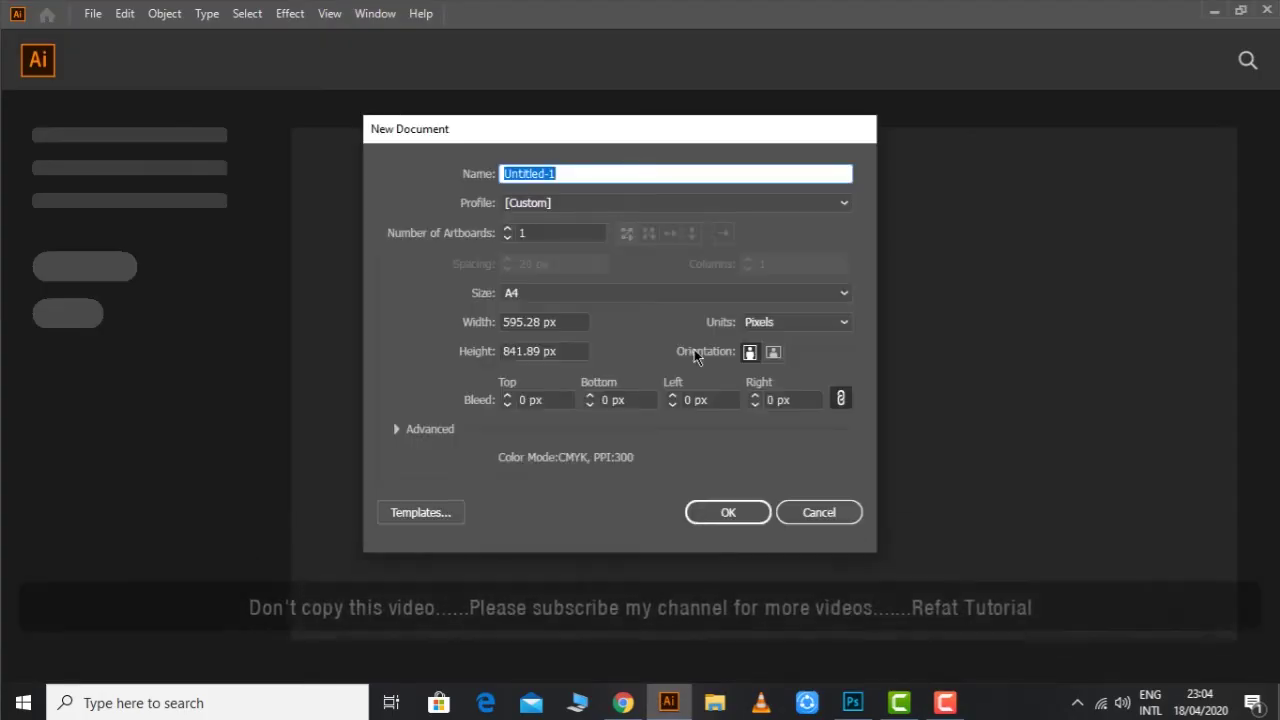
left_click(770, 322)
left_click(776, 383)
left_click(535, 321)
double_click(545, 322)
type("6")
key("Tab")
type("8")
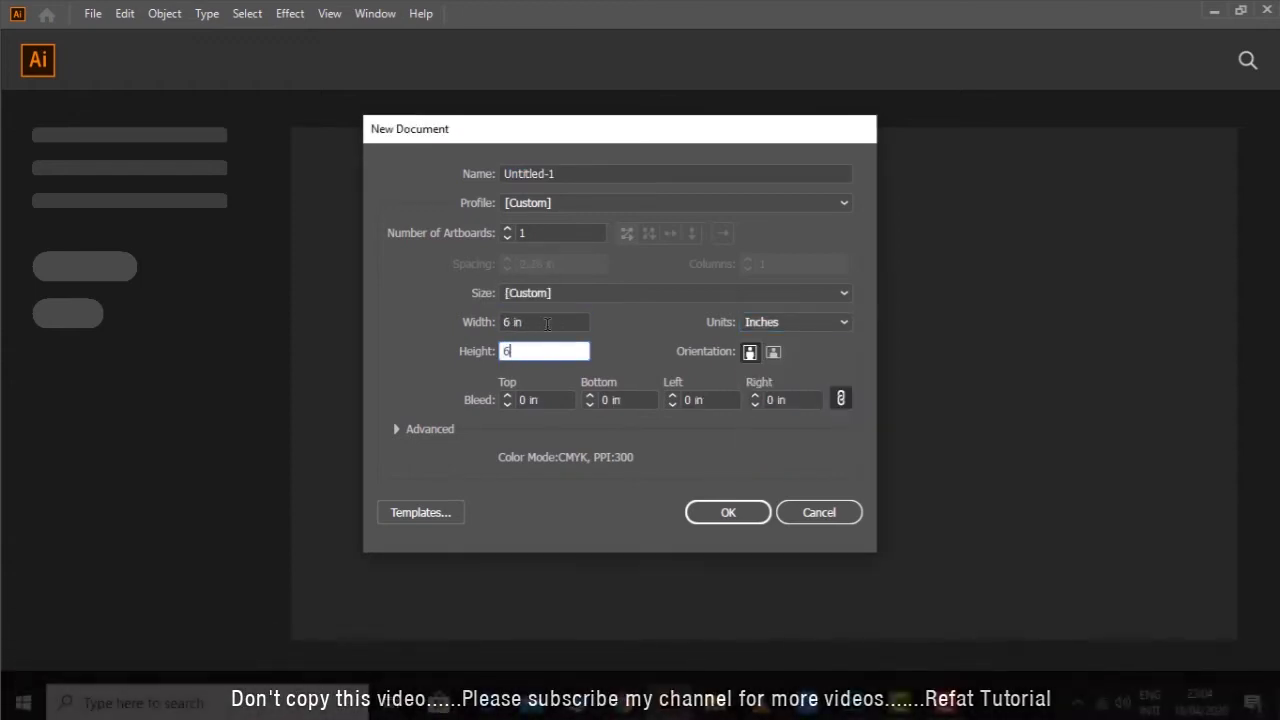
key("Return")
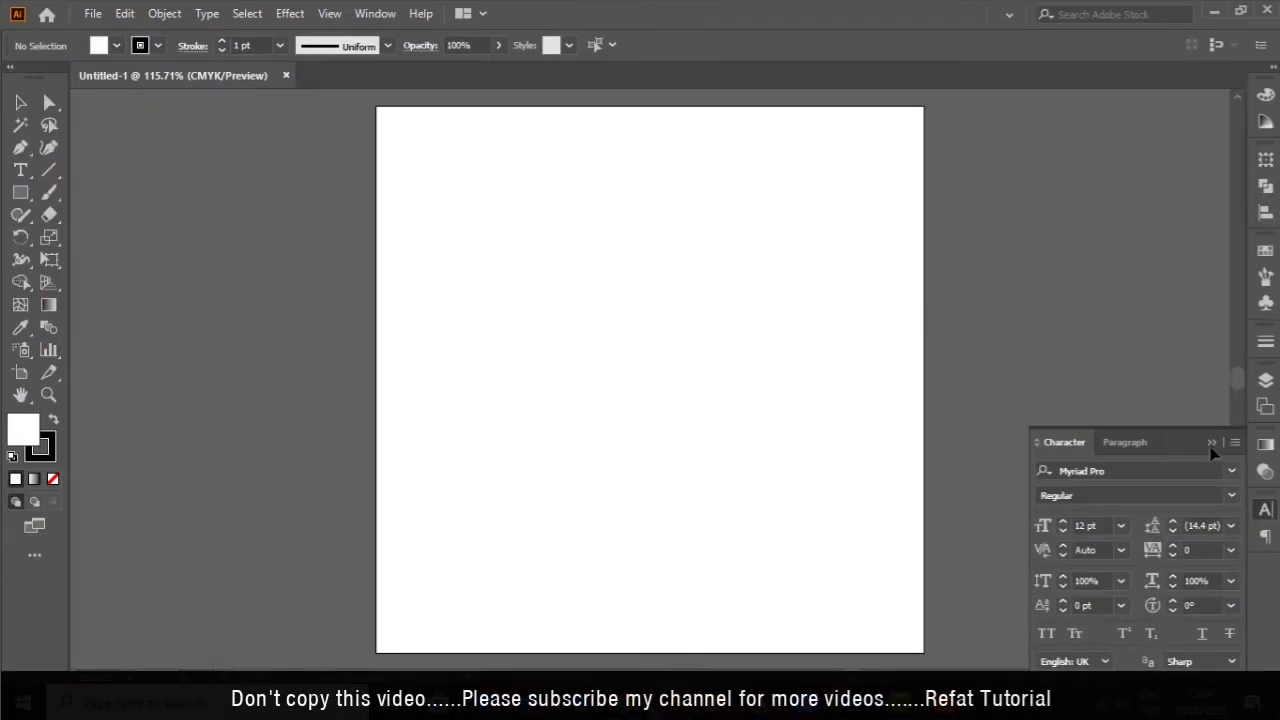
Draw an artboard-sized rectangle covering the artboard exactly, with no fill
left_click(1211, 445)
left_click(20, 192)
left_click(624, 376)
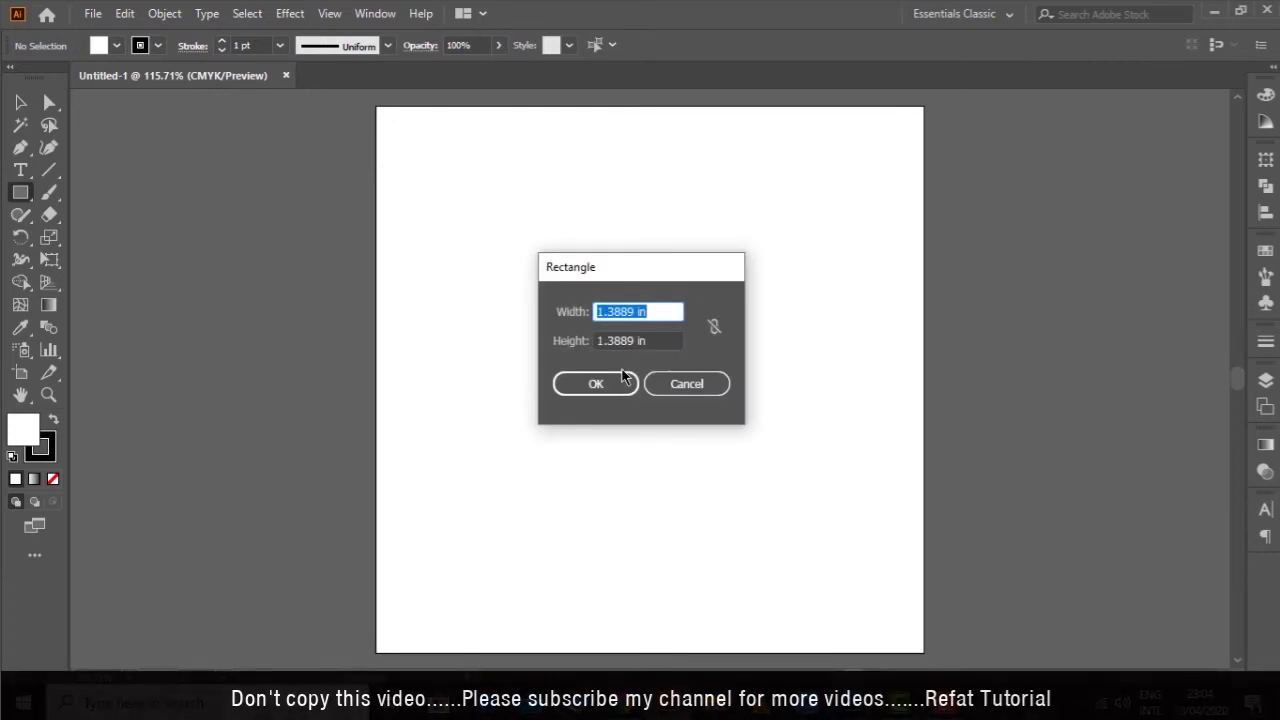
key("Tab")
type("4")
left_click(621, 378)
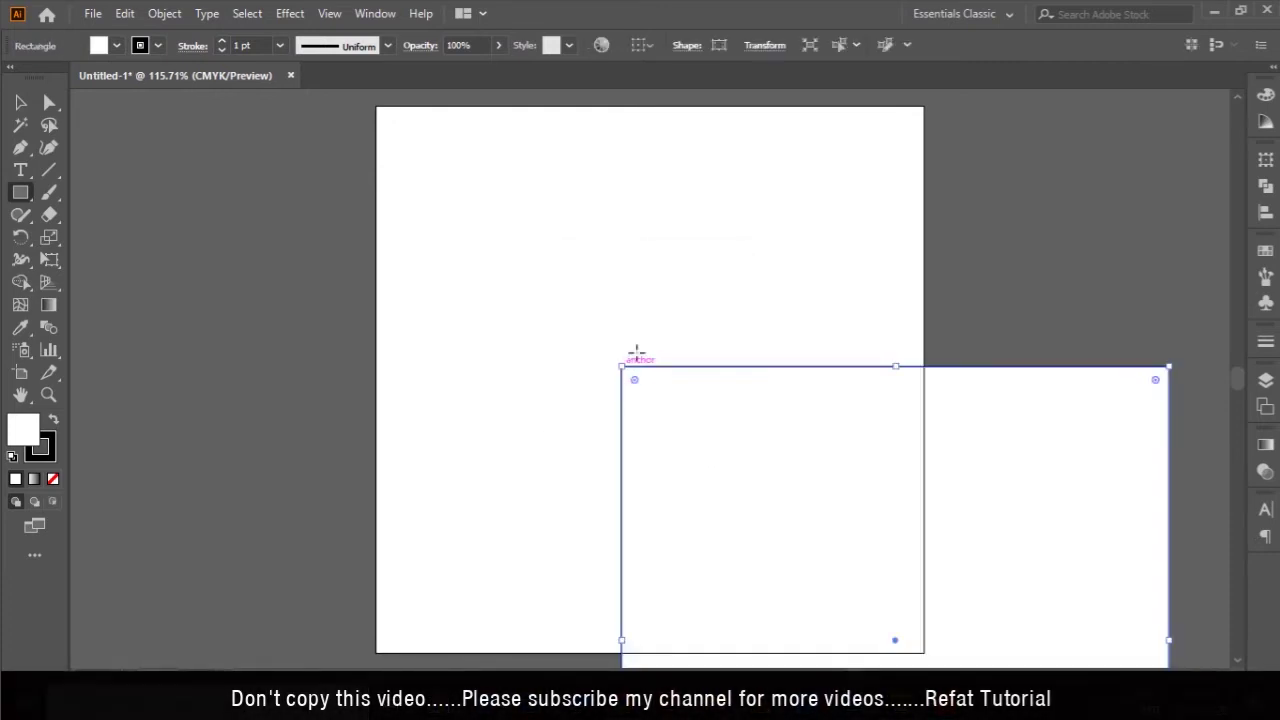
key("v")
left_click_drag(669, 374, 497, 176)
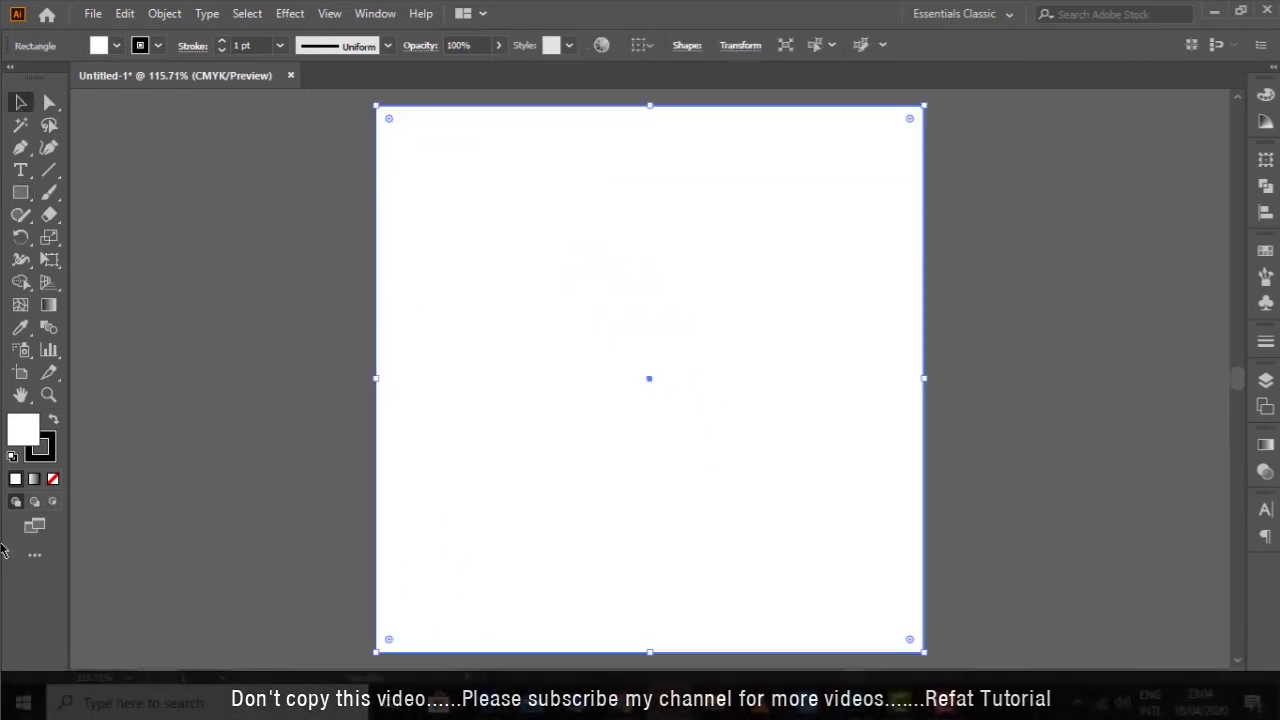
left_click(53, 480)
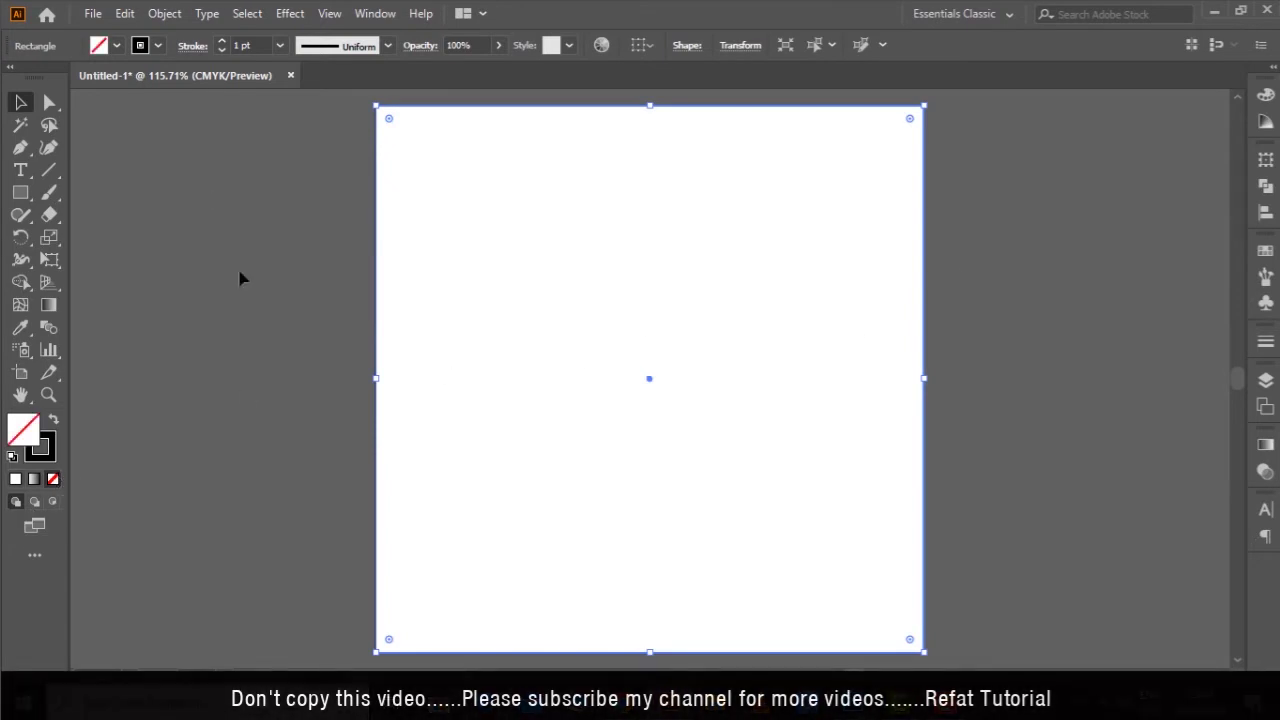
Offset the square inward, turn the inset copy into a margin guide, and minimize Illustrator
left_click(165, 13)
mouse_move(232, 454)
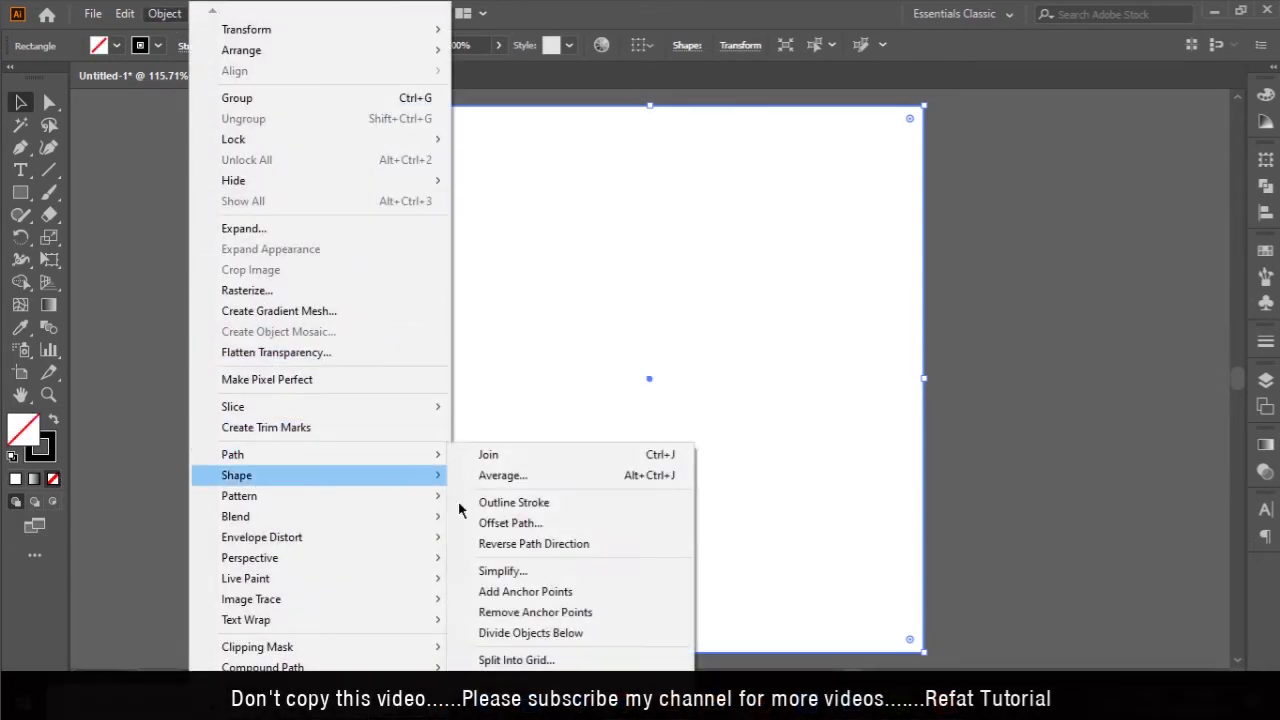
left_click(500, 525)
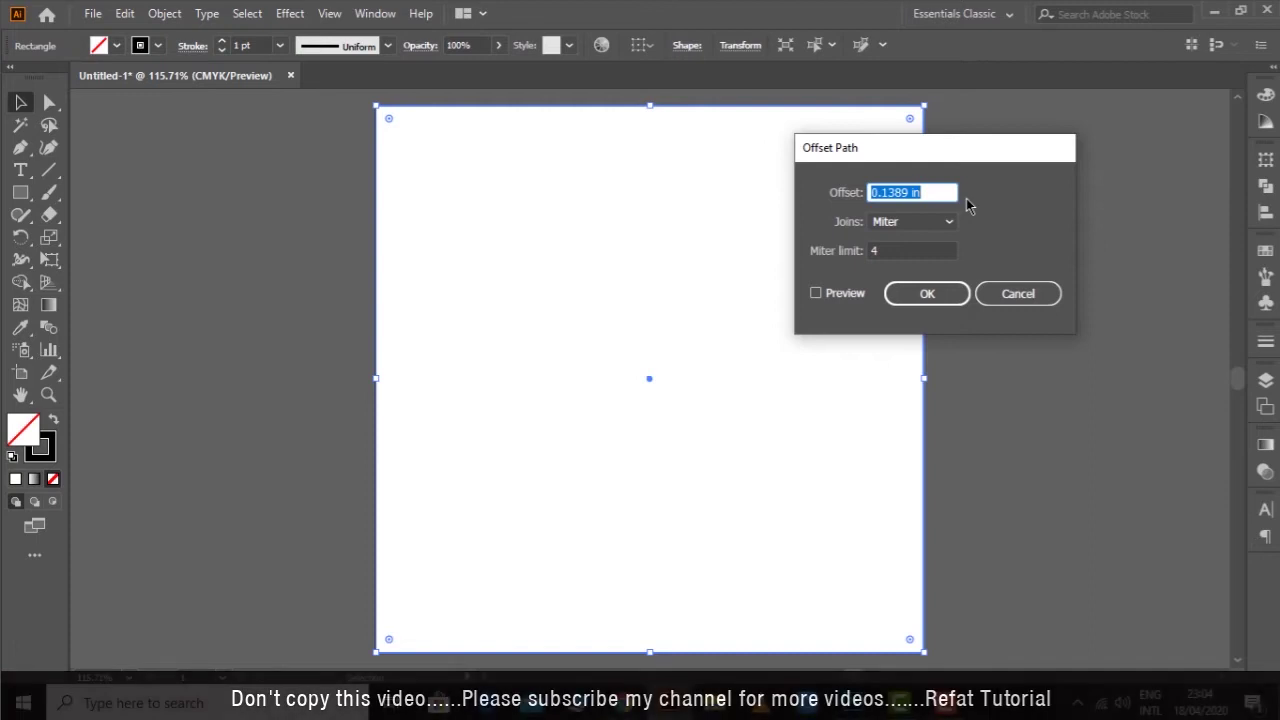
key("Return")
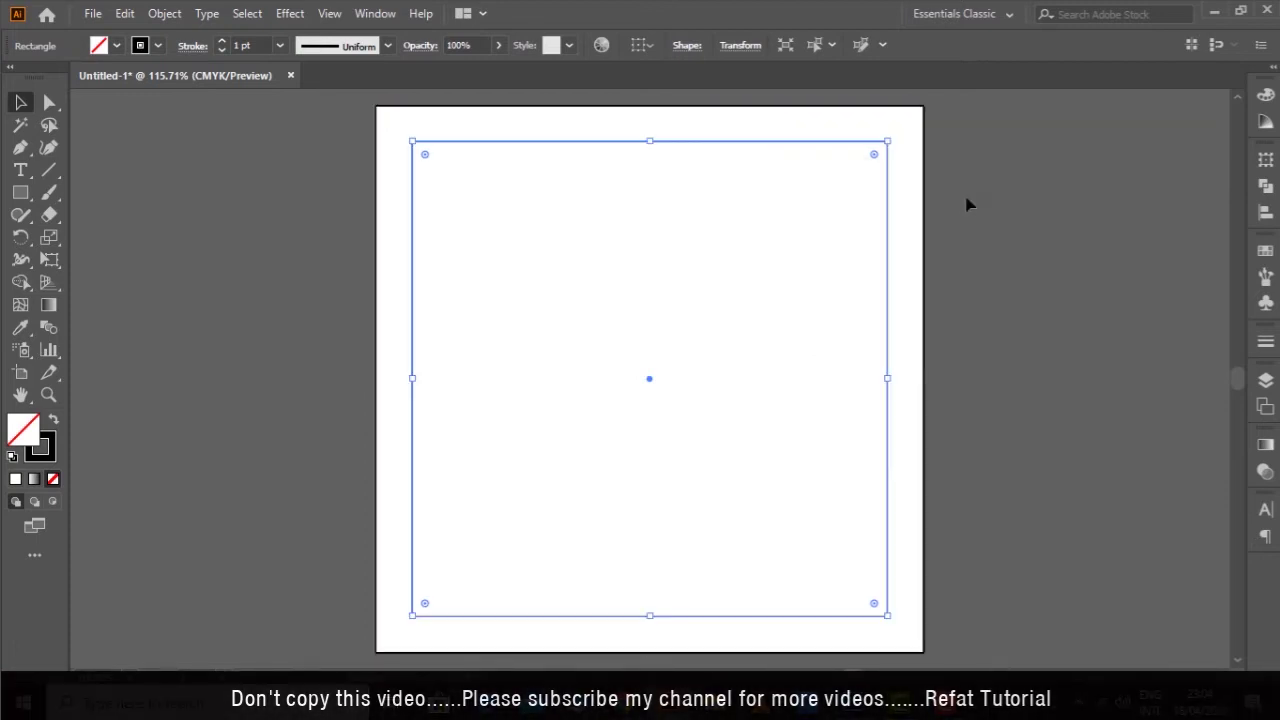
right_click(967, 204)
left_click(1057, 462)
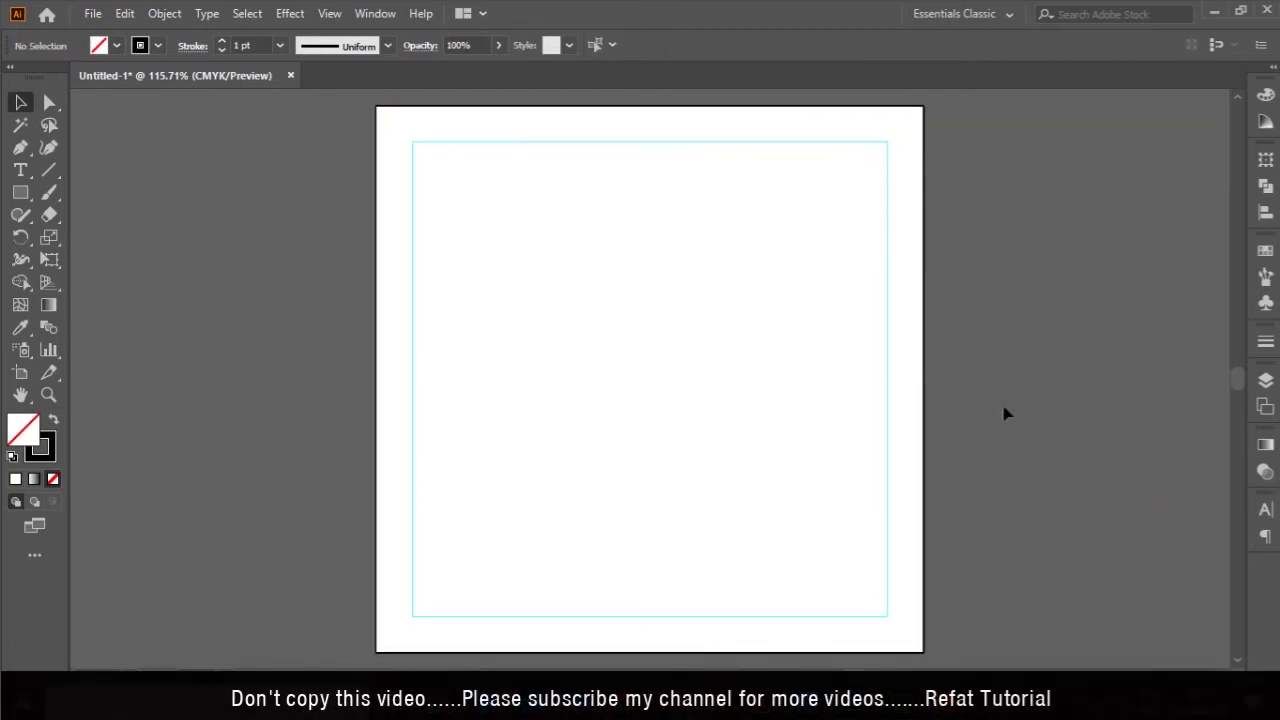
left_click_drag(1055, 381, 1018, 358)
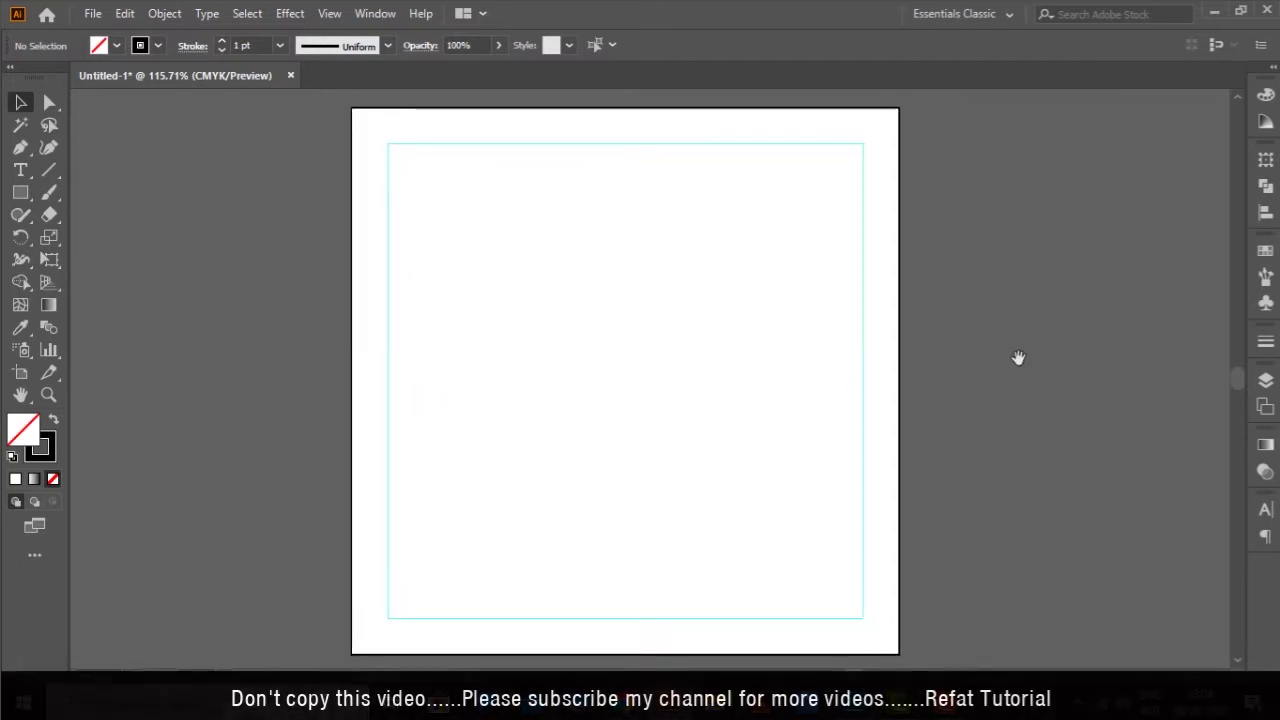
left_click(1216, 12)
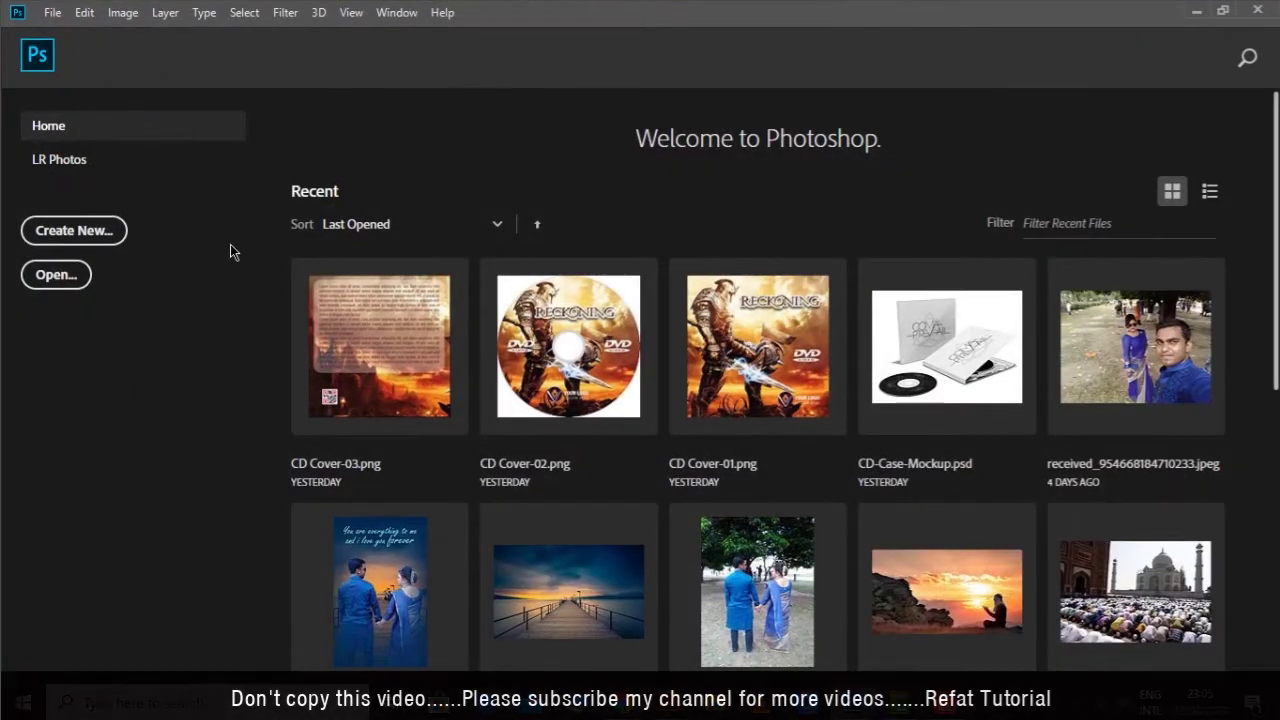
Create a 6 × 6 inch, 300 ppi Photoshop document in CMYK Color mode
key("ctrl+n")
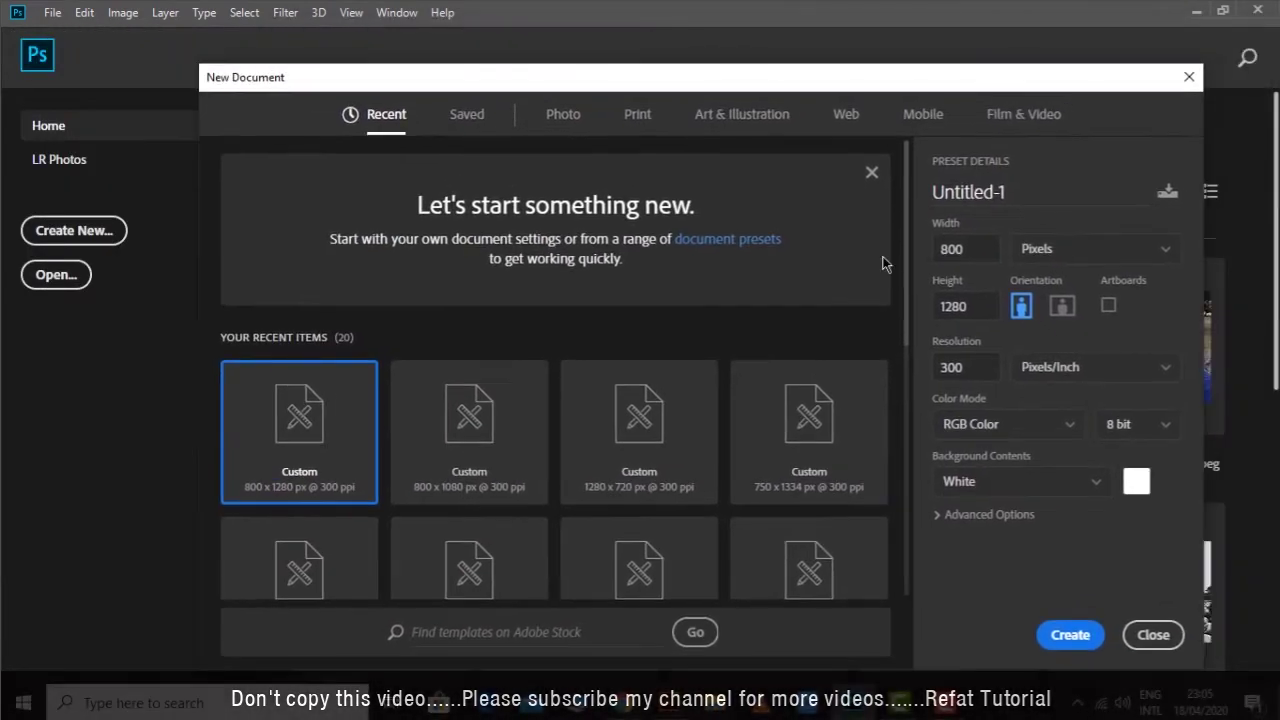
left_click(1036, 249)
left_click(1040, 309)
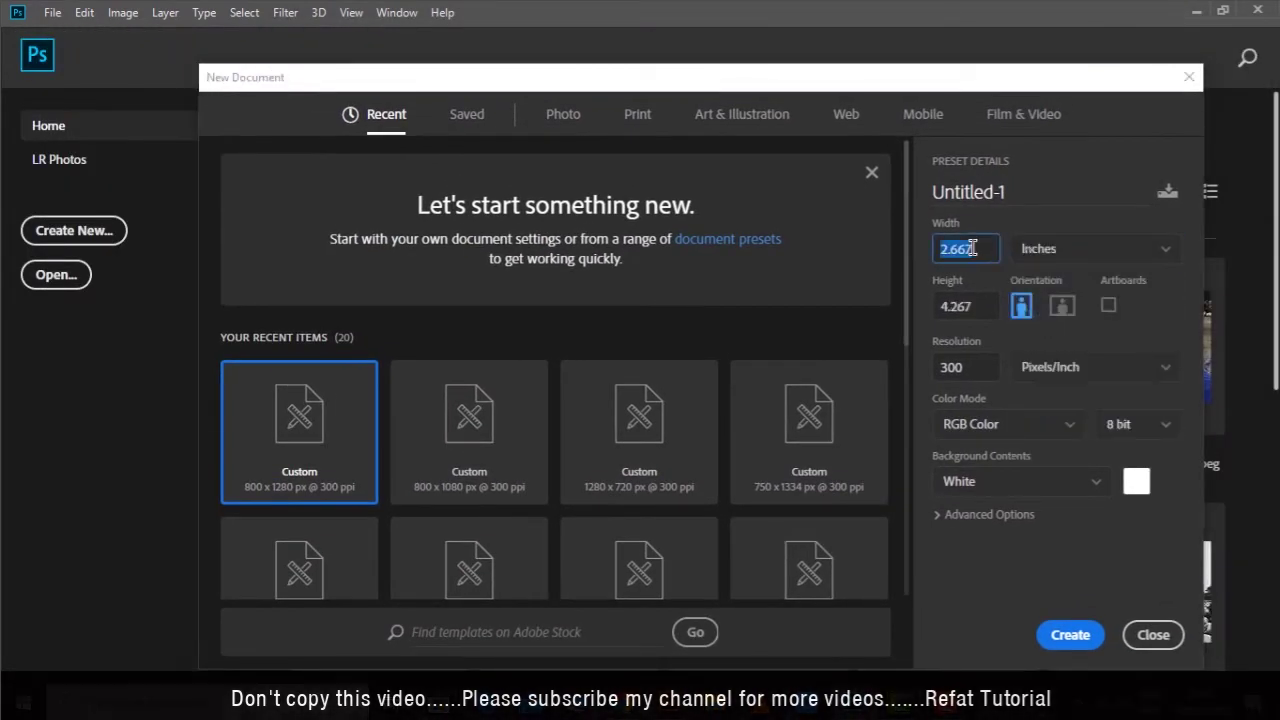
type("6")
key("Tab")
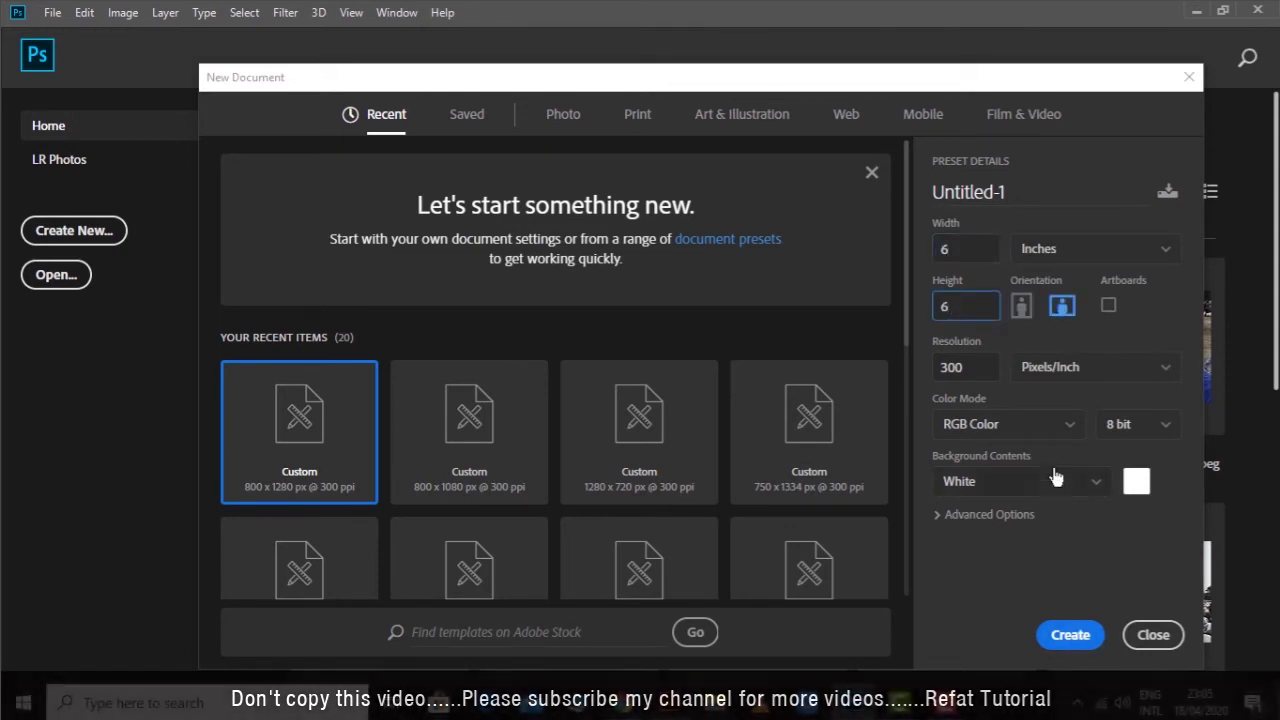
left_click(1056, 430)
left_click(995, 553)
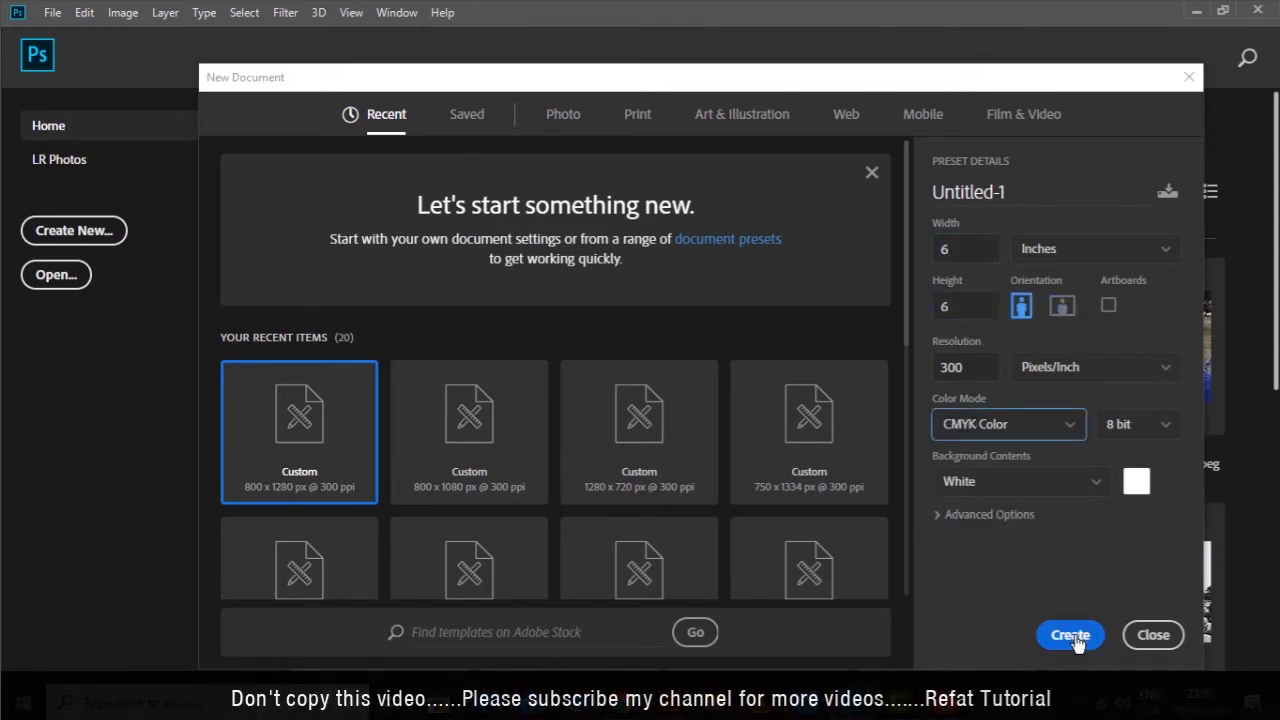
left_click(1078, 636)
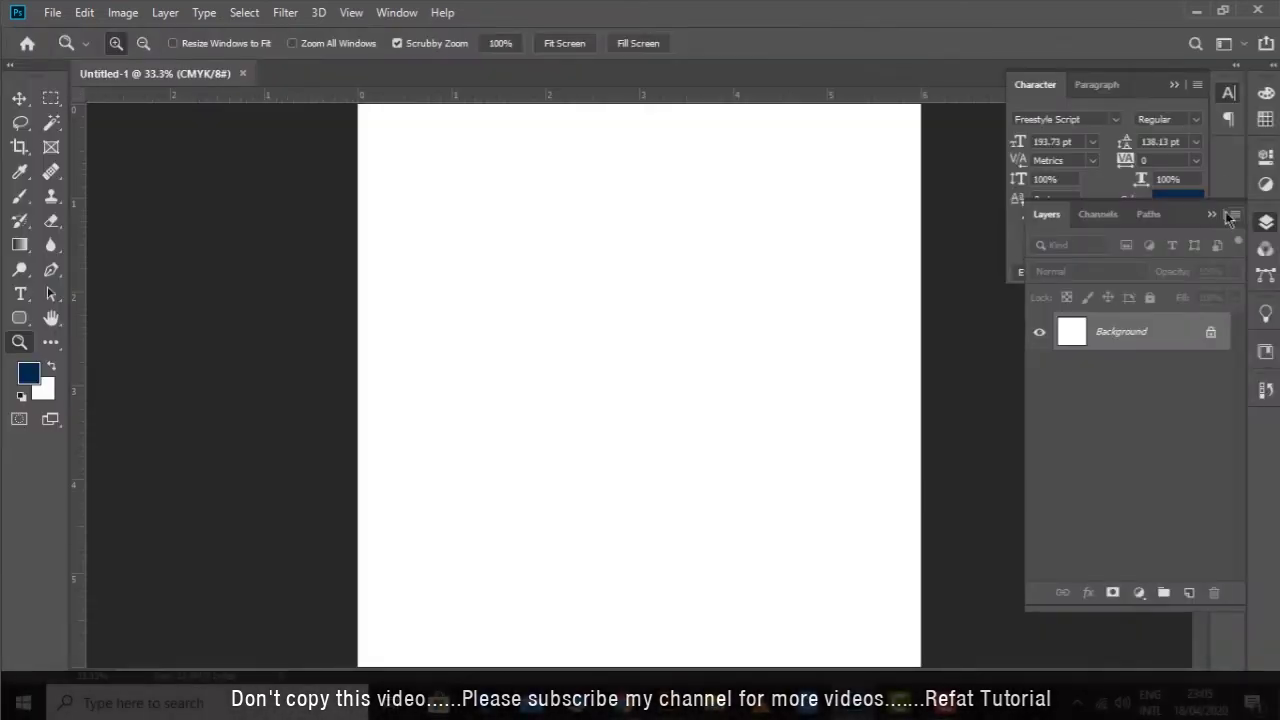
Hide the side panels and open the istockphoto smoke image from the Desktop
left_click(1237, 213)
left_click(1175, 85)
key("ctrl+minus")
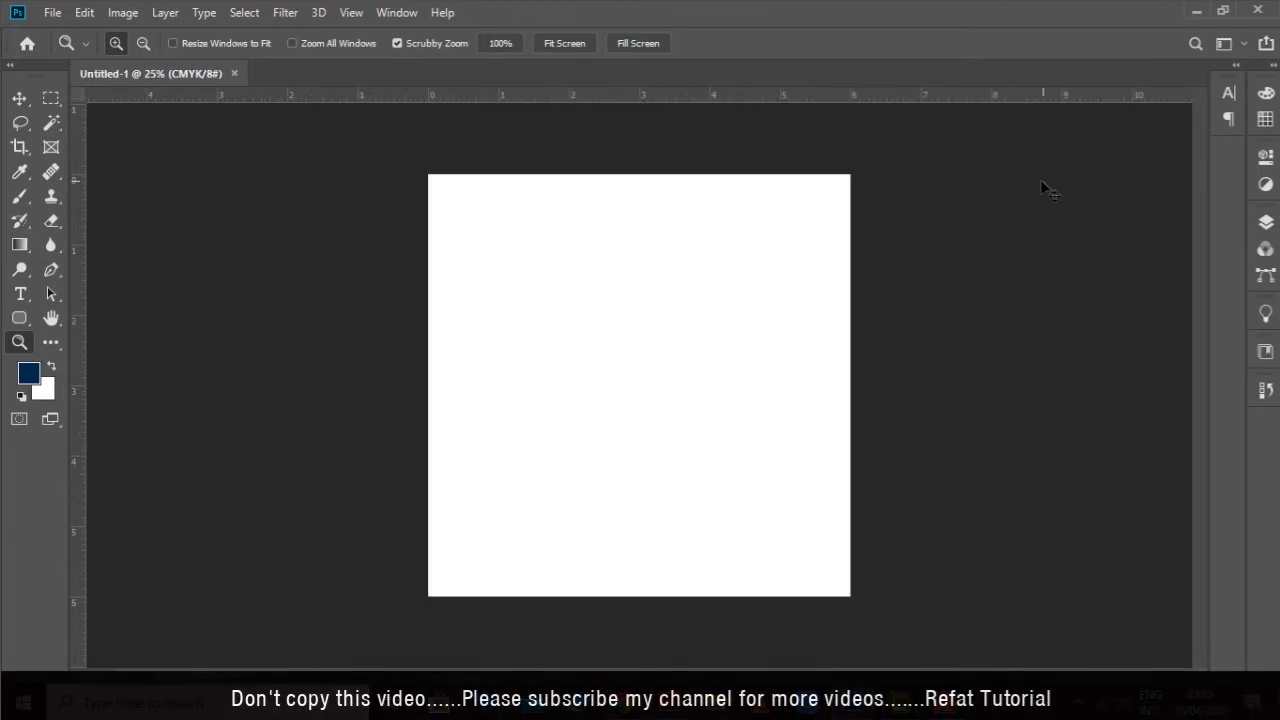
key("v")
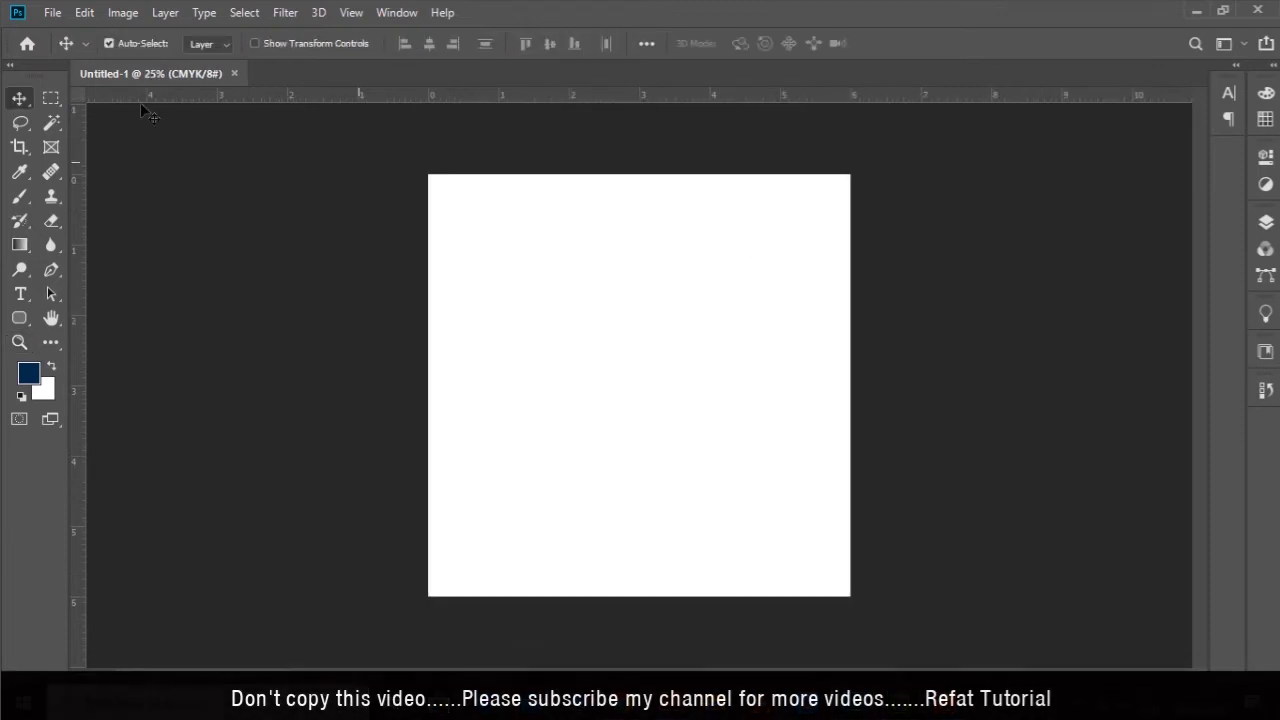
left_click(52, 12)
left_click(80, 50)
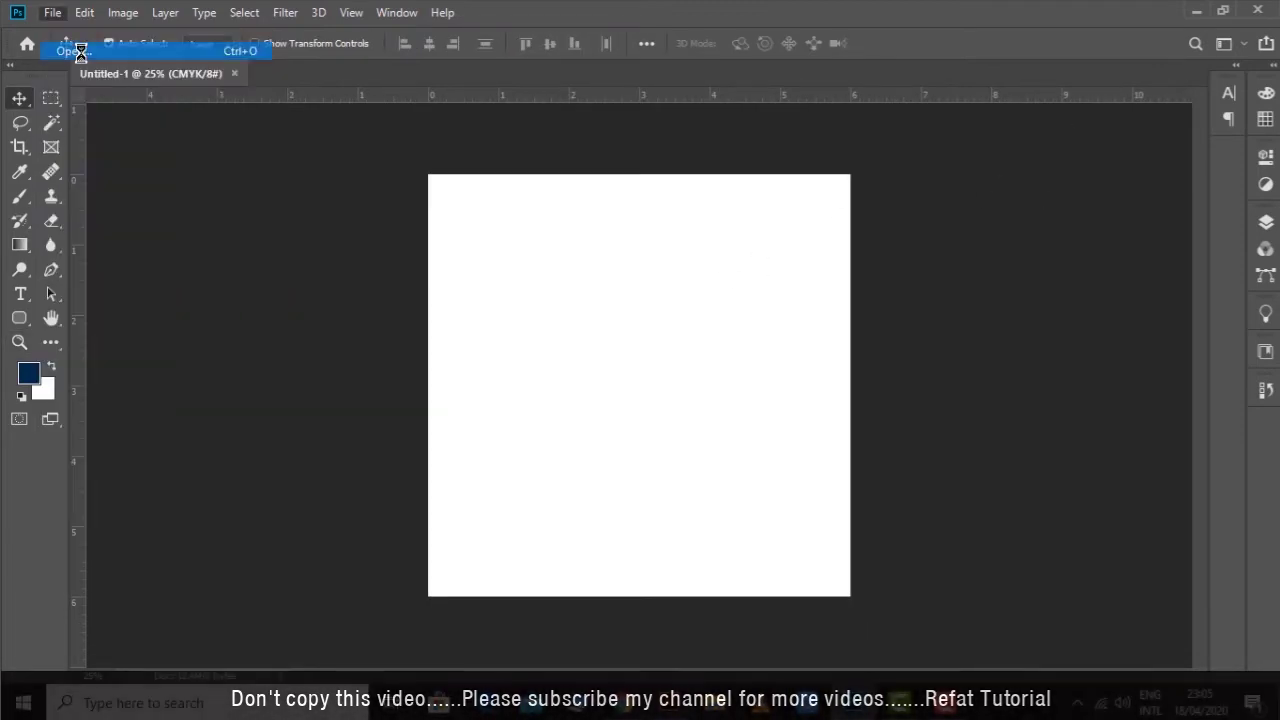
left_click(223, 213)
scroll(484, 325, "down", 5)
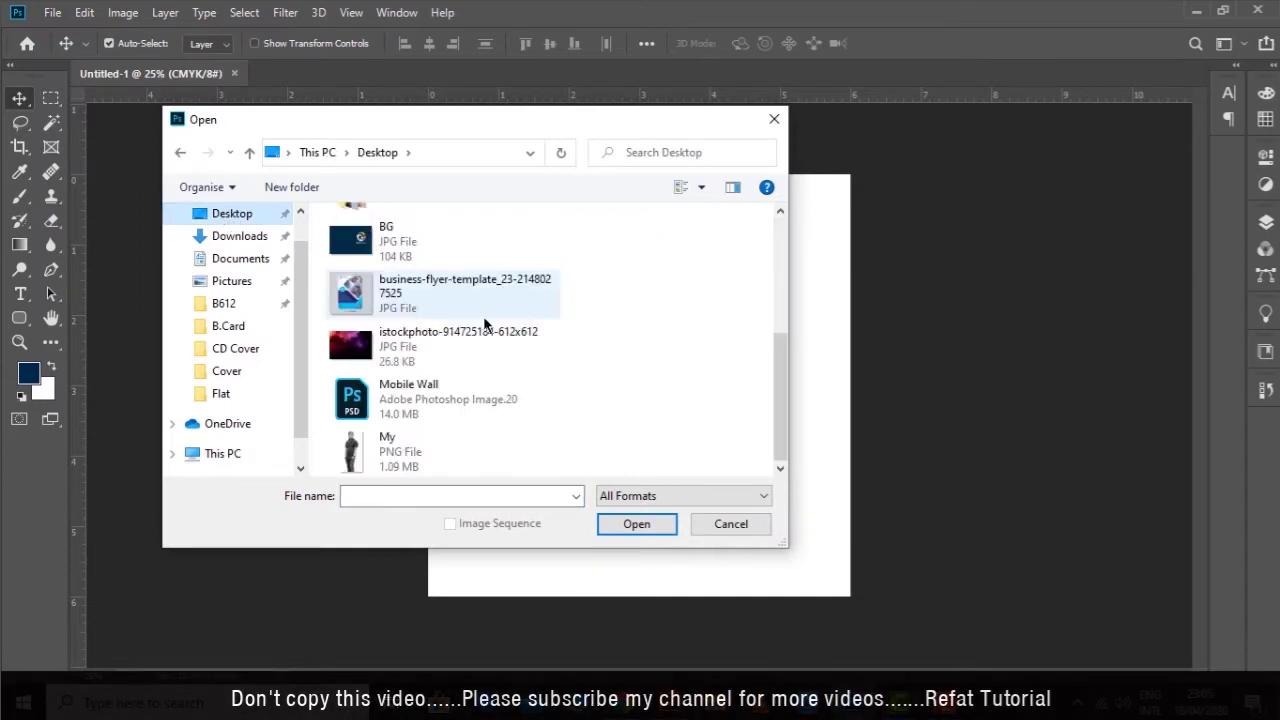
left_click(474, 343)
left_click(638, 523)
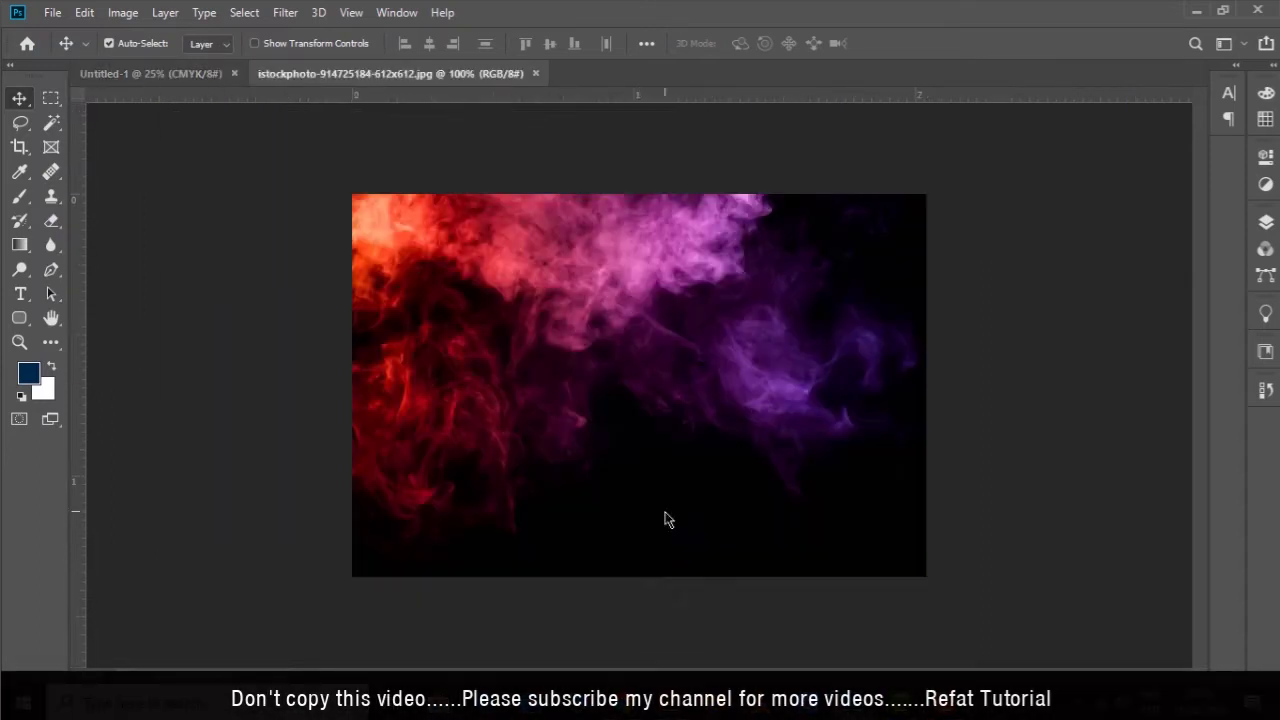
Cut the smoke image, paste it into Untitled-1, and move it to the top-left
key("ctrl+x")
left_click(169, 76)
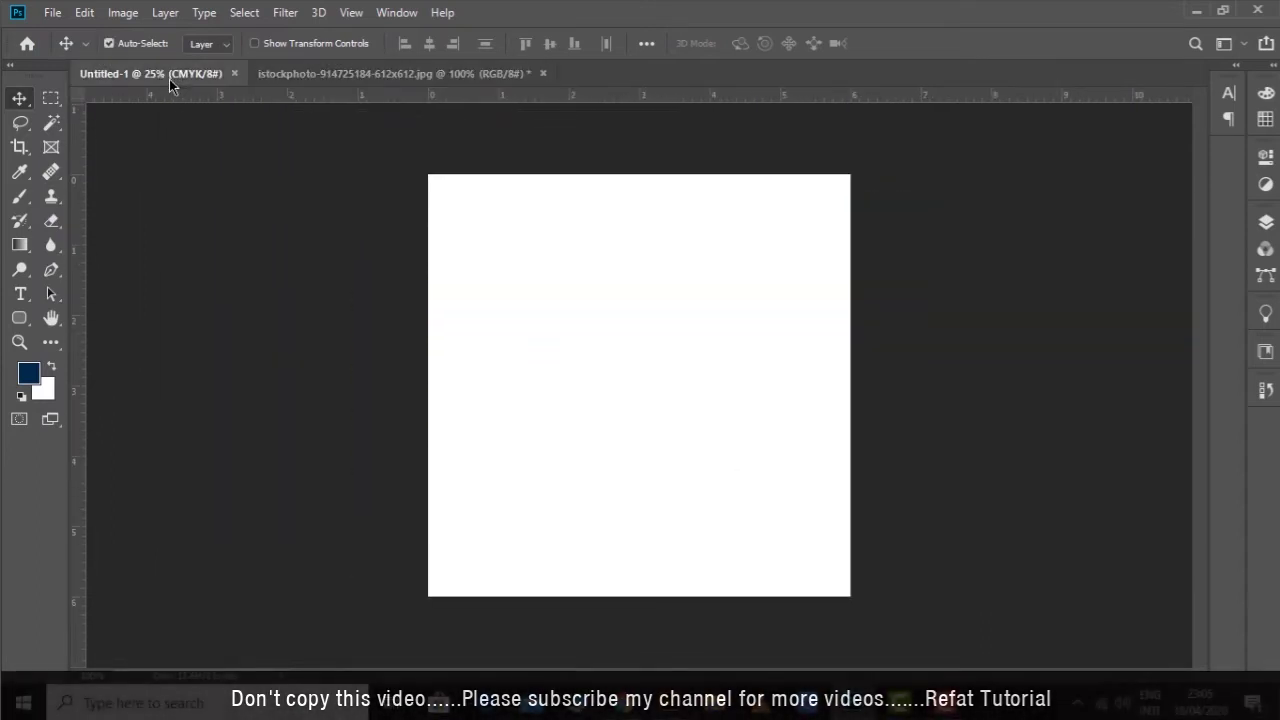
key("ctrl+v")
key("ctrl+t")
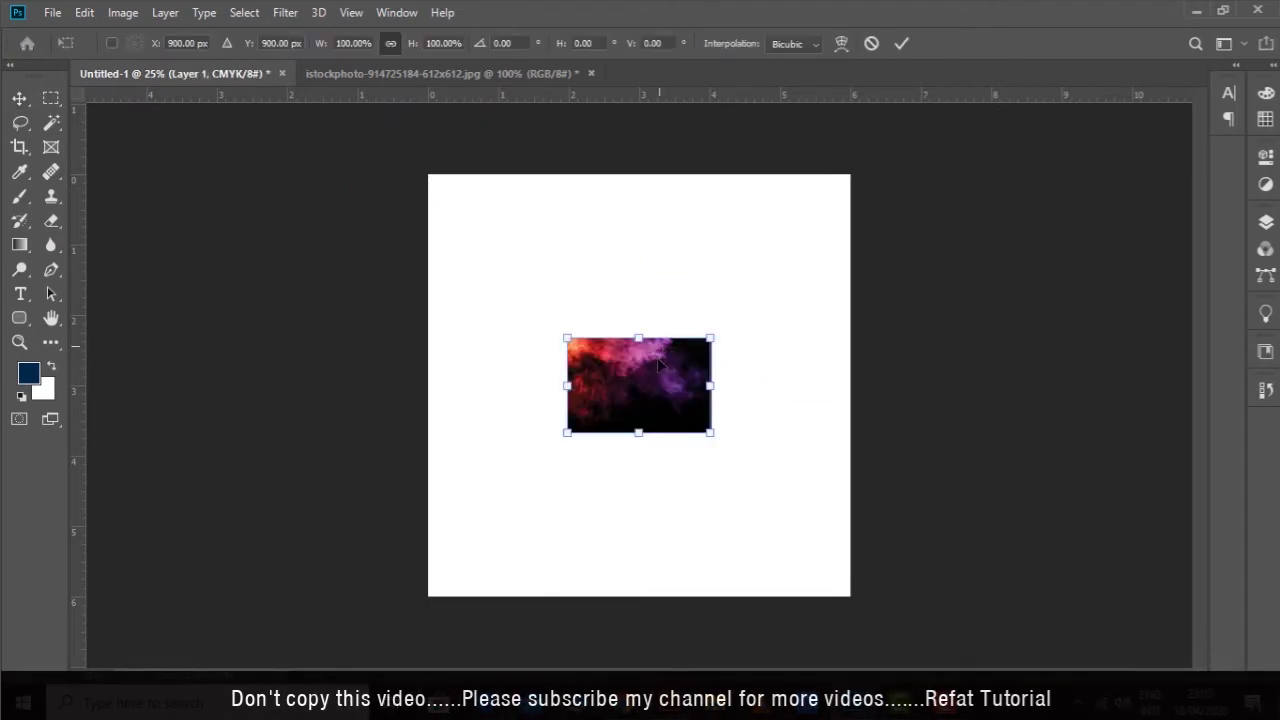
left_click_drag(675, 355, 535, 191)
Scale the smoke photo to cover the entire 6 × 6 inch canvas and commit
mouse_move(572, 272)
left_mouse_down()
mouse_move(652, 377)
mouse_move(960, 530)
left_mouse_up()
left_click_drag(427, 537, 427, 588)
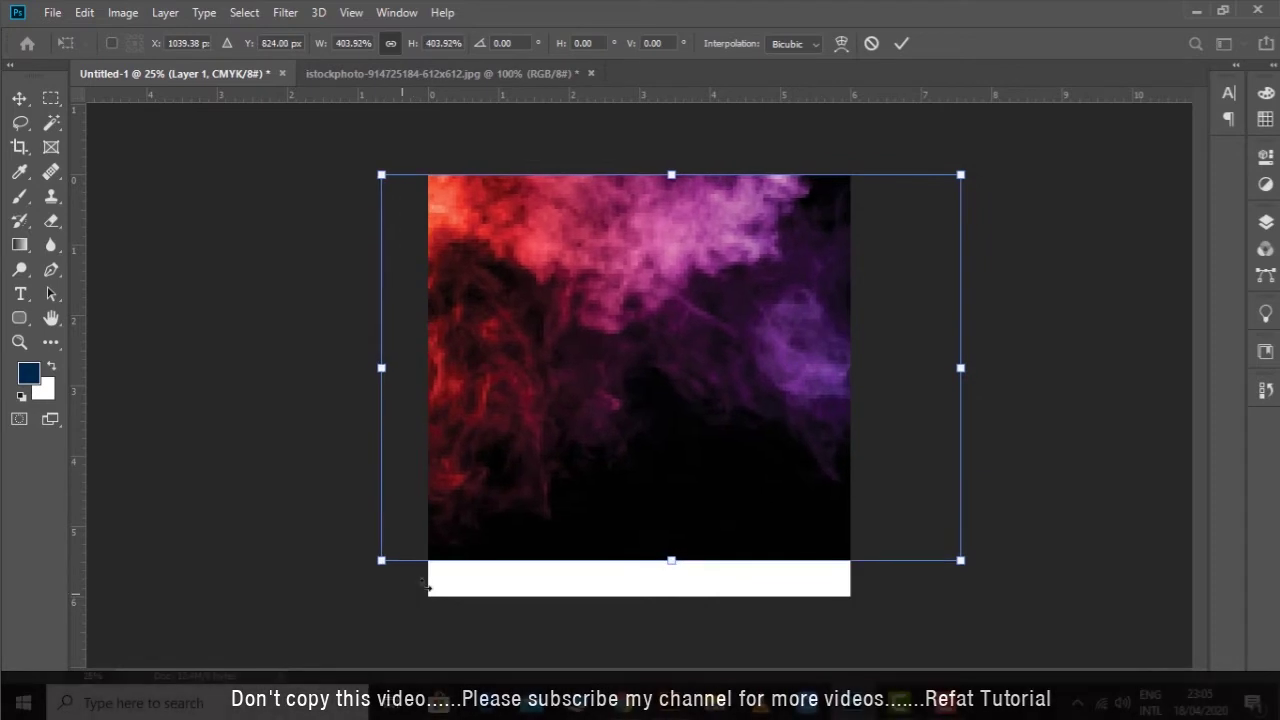
left_click_drag(960, 560, 1029, 605)
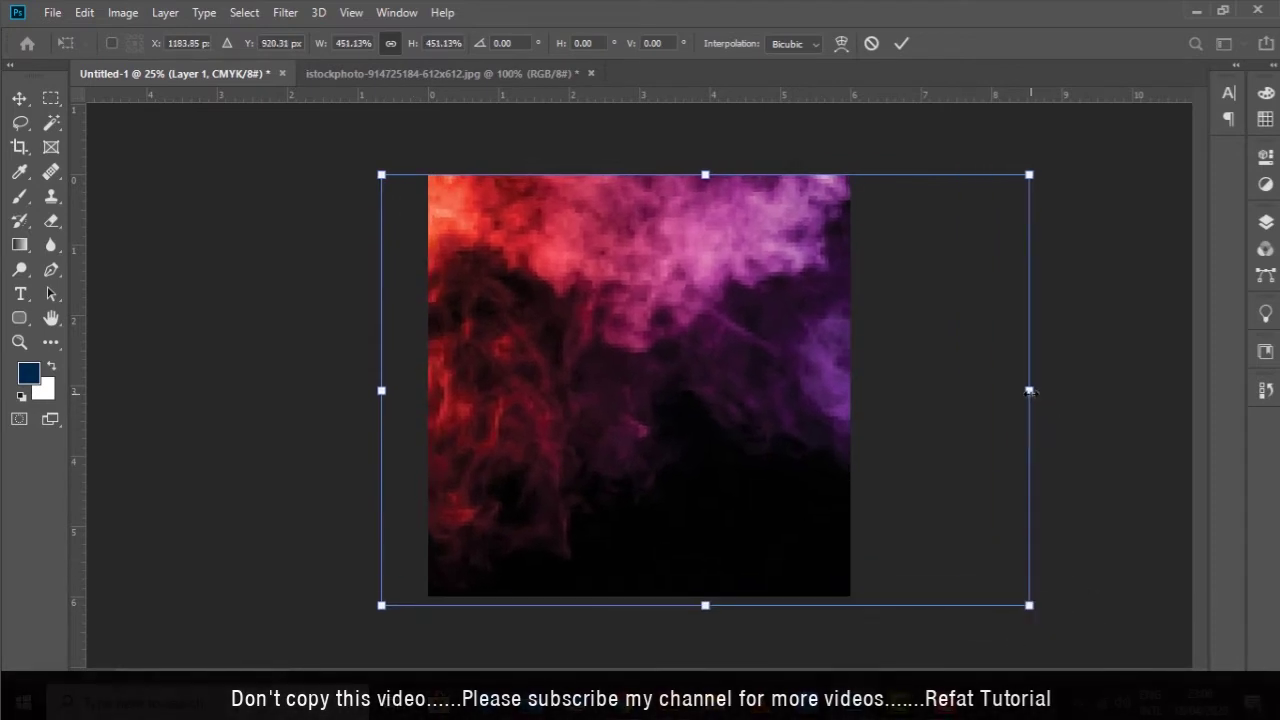
left_click_drag(1029, 390, 905, 421)
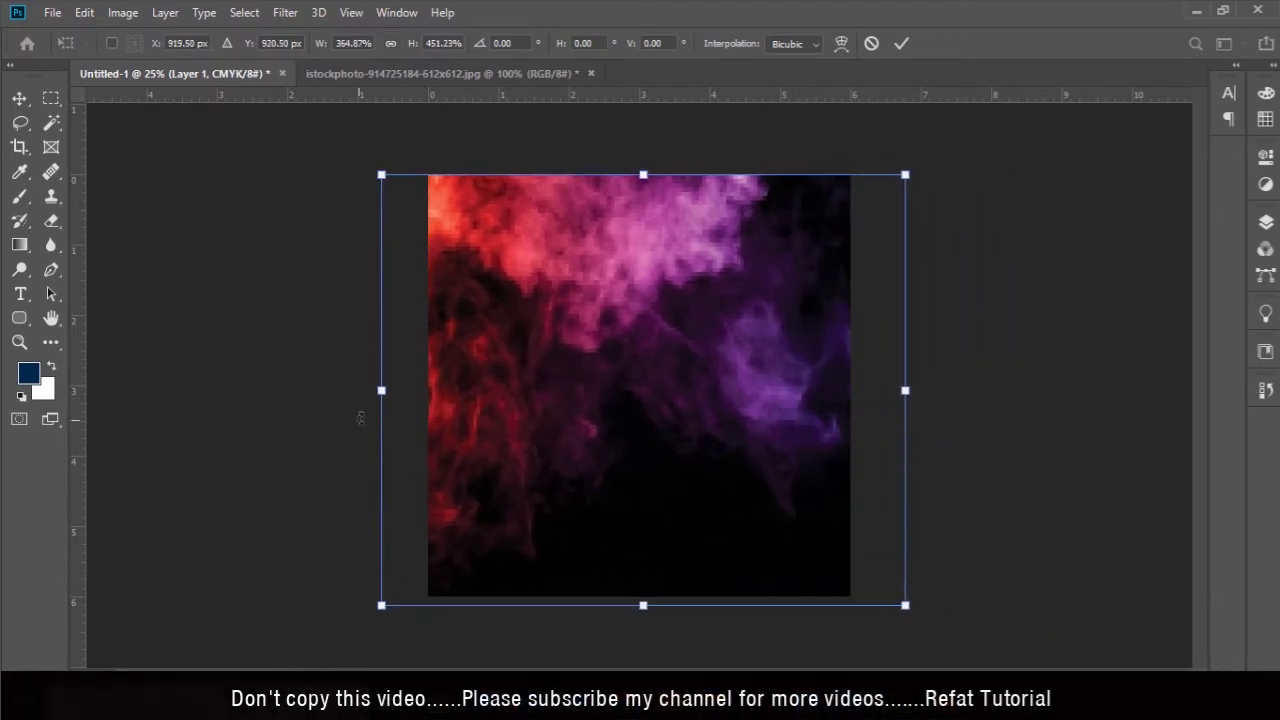
left_click_drag(359, 420, 393, 420)
left_click_drag(908, 390, 920, 395)
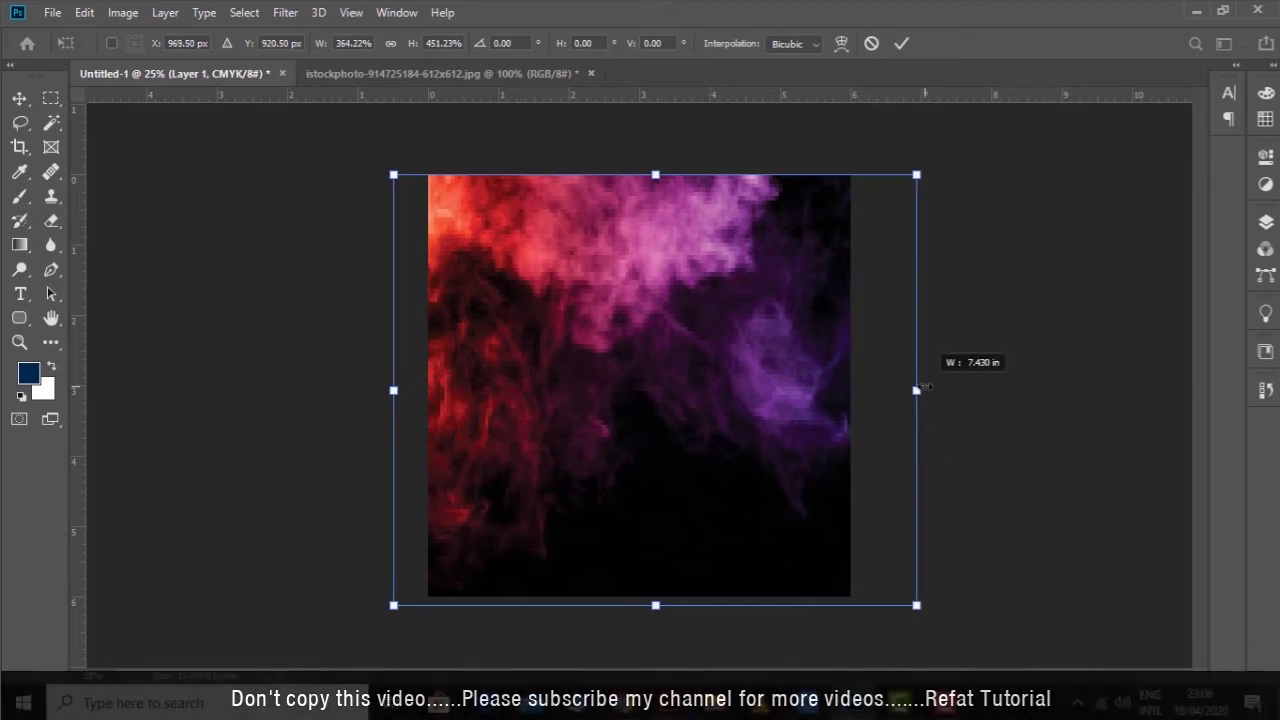
key("Return")
key("z")
left_click_drag(838, 420, 781, 413)
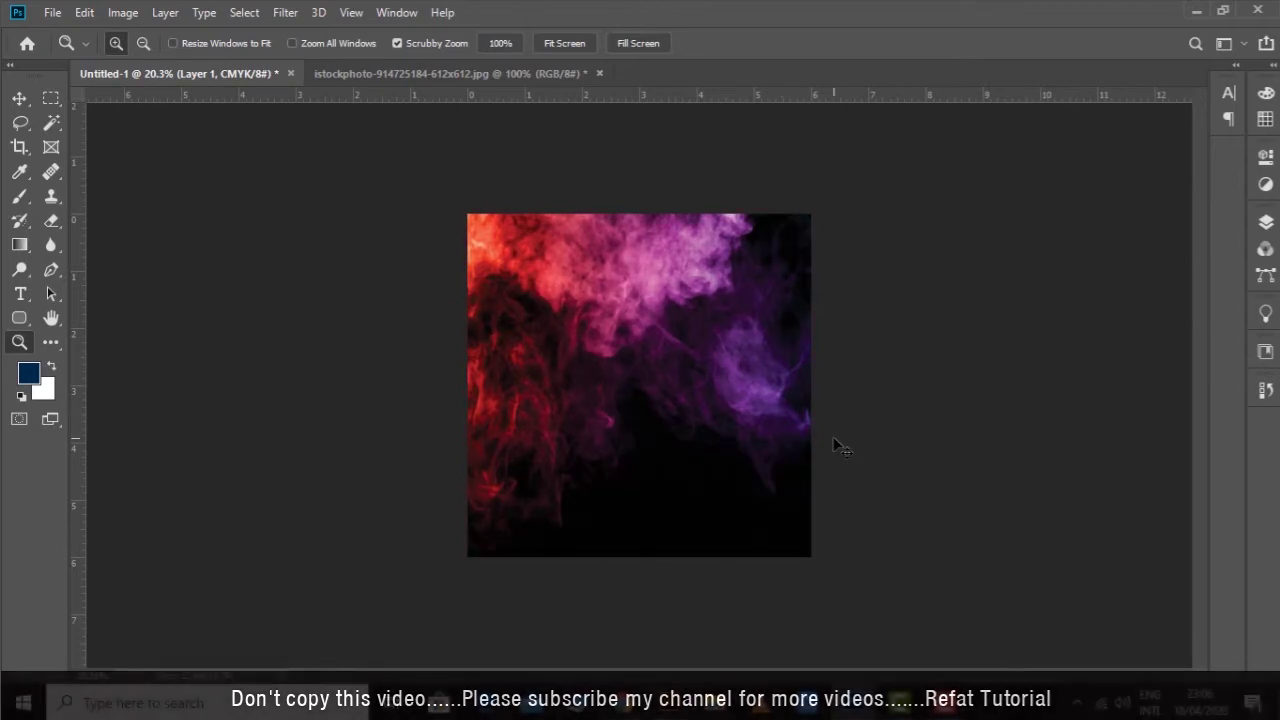
key("v")
left_click(820, 249)
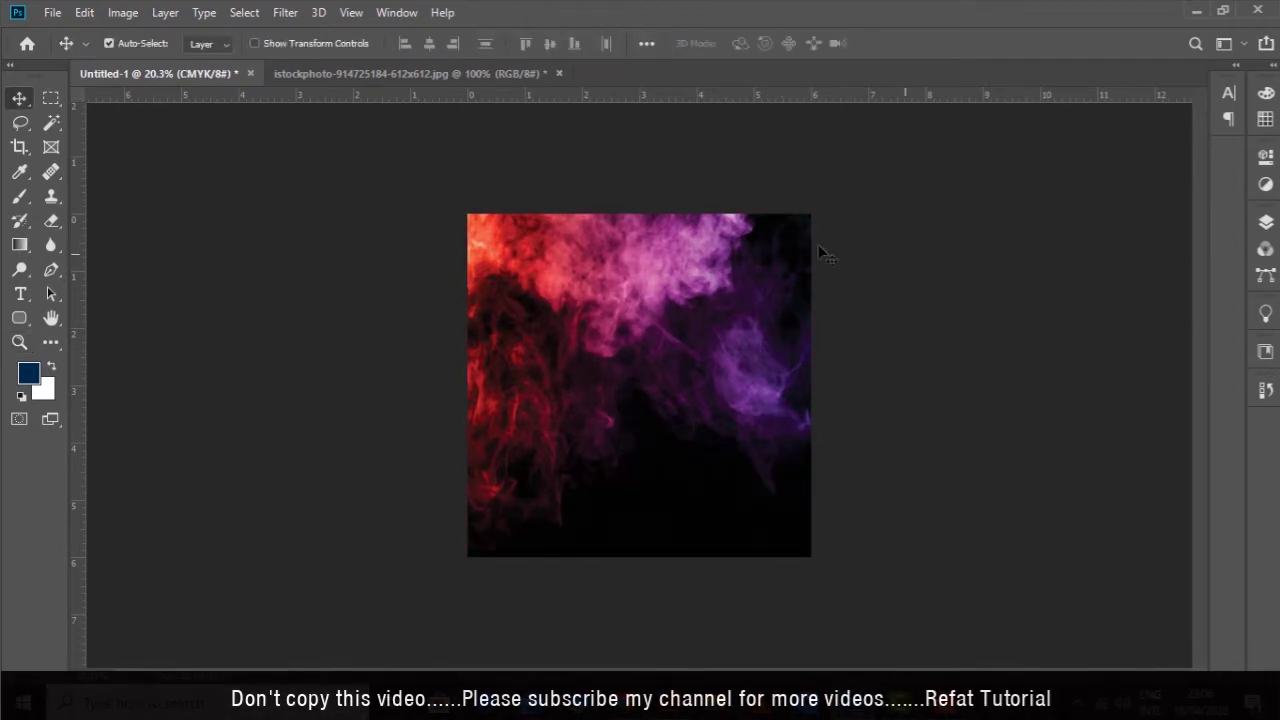
Close the stock smoke photo without saving and open My.png, the man's cutout
left_click(451, 80)
left_click(559, 74)
left_click(642, 284)
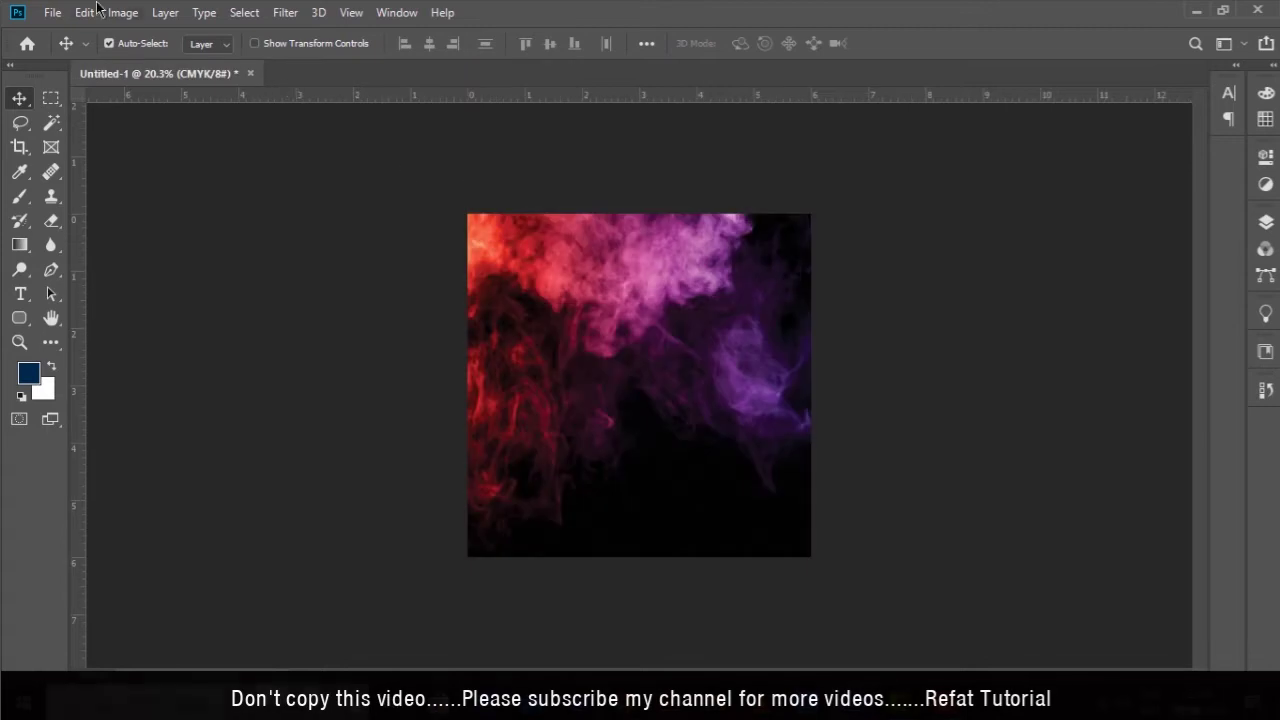
left_click(52, 12)
left_click(72, 50)
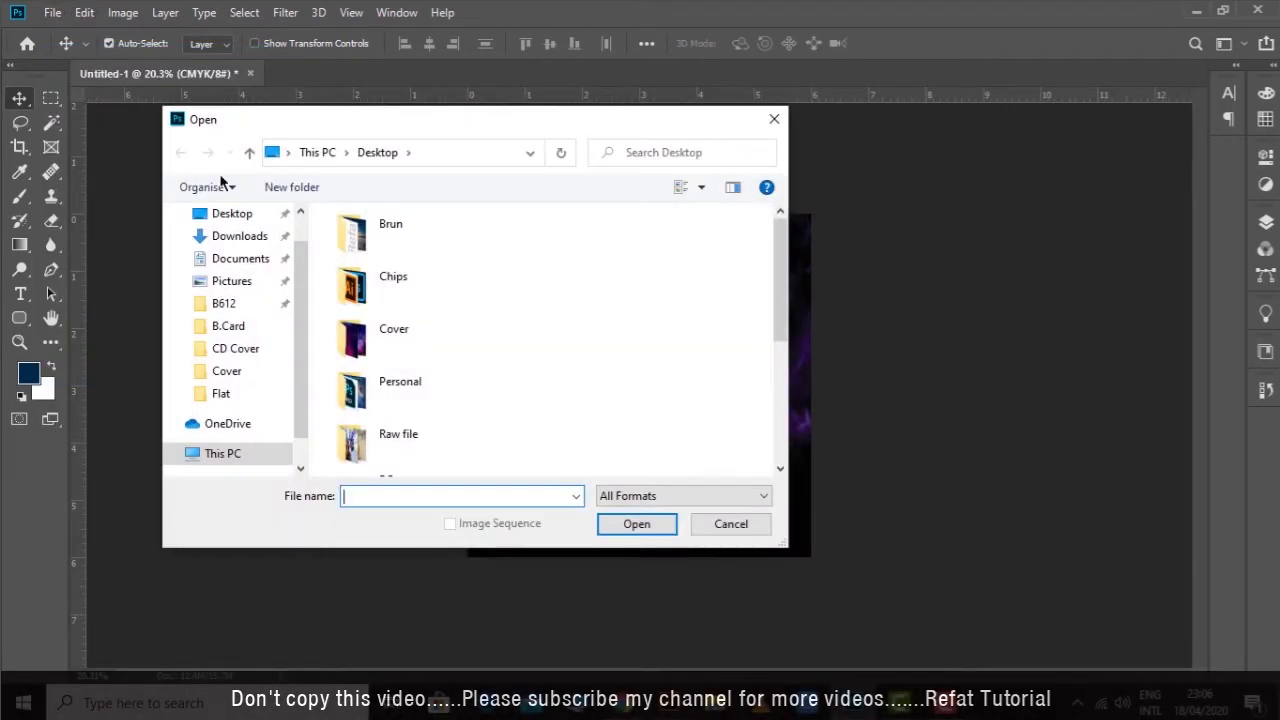
scroll(494, 365, "down", 5)
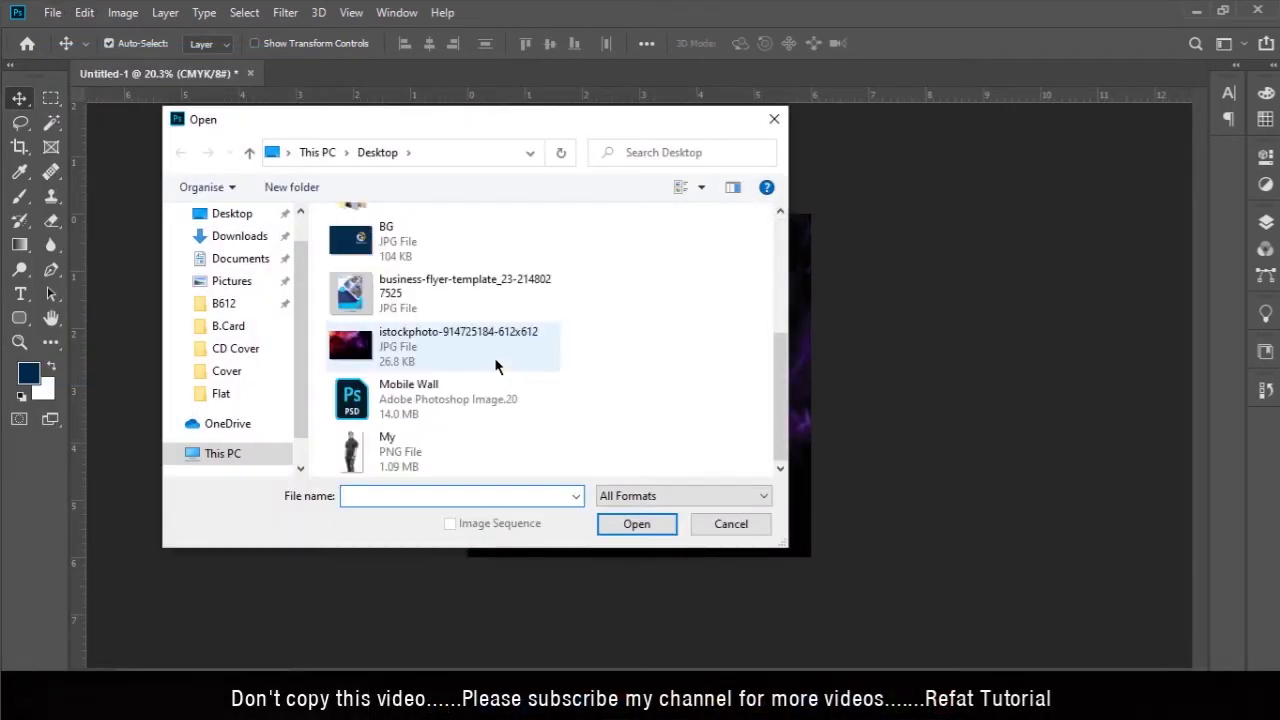
left_click(429, 452)
left_click(620, 520)
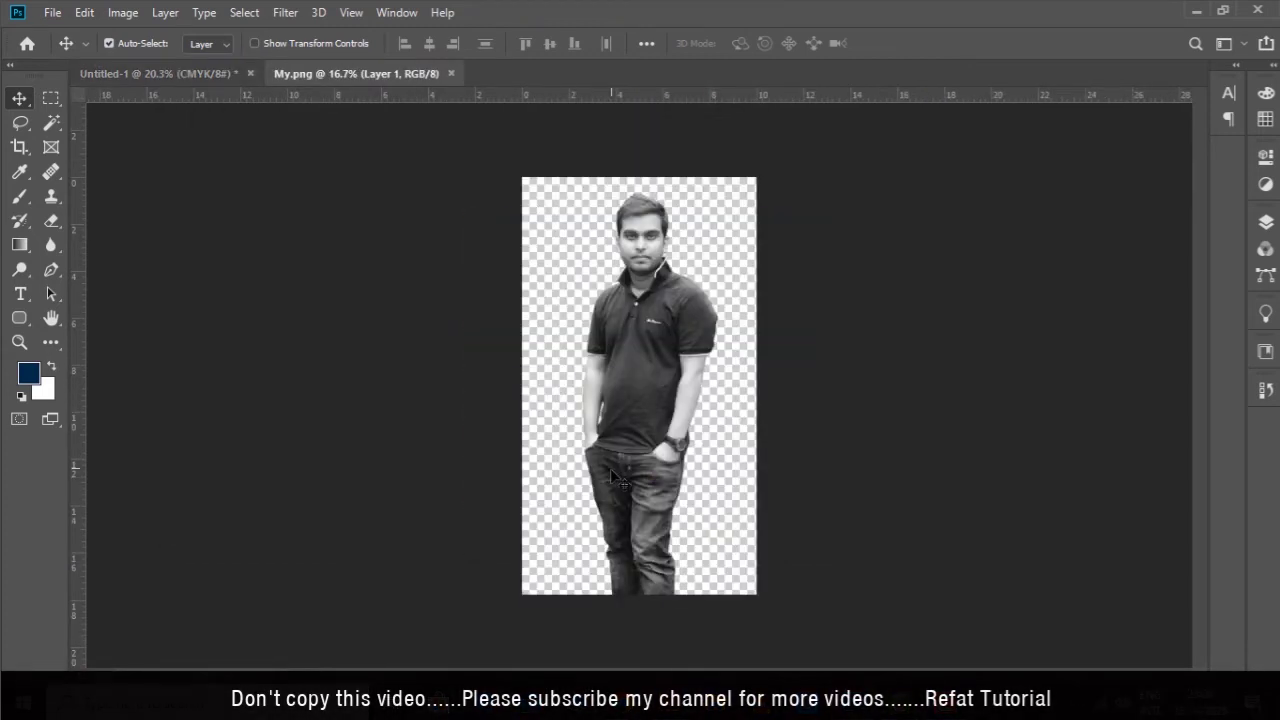
Drag the man into the cover and scale him down to stand at the right
left_click_drag(668, 393, 669, 358)
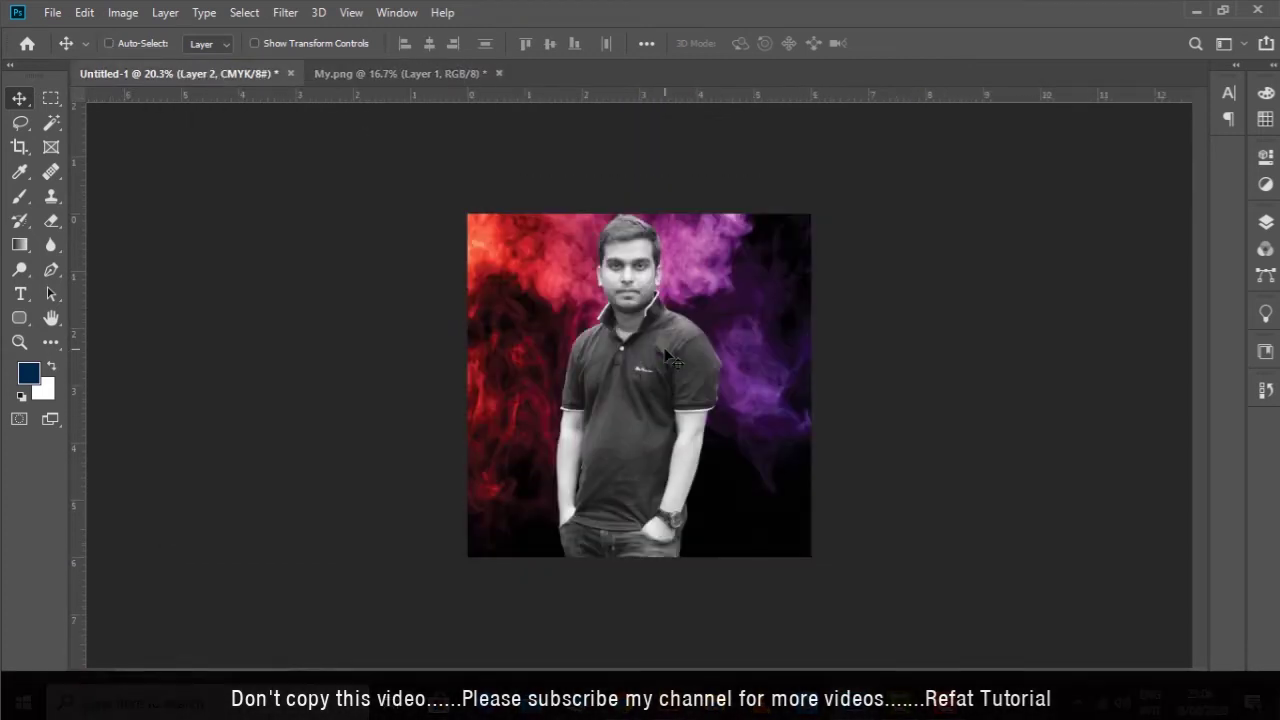
key("ctrl+t")
left_click_drag(557, 215, 601, 344)
left_click_drag(669, 453, 758, 342)
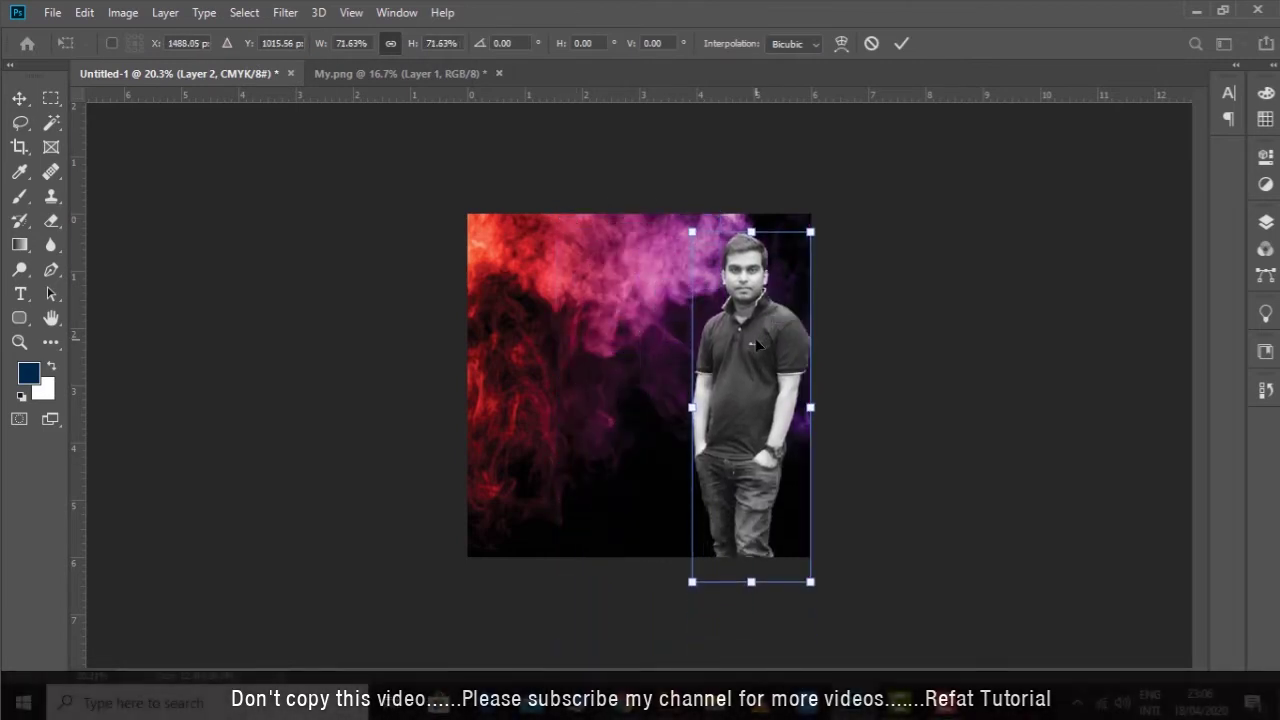
left_click_drag(699, 577, 701, 573)
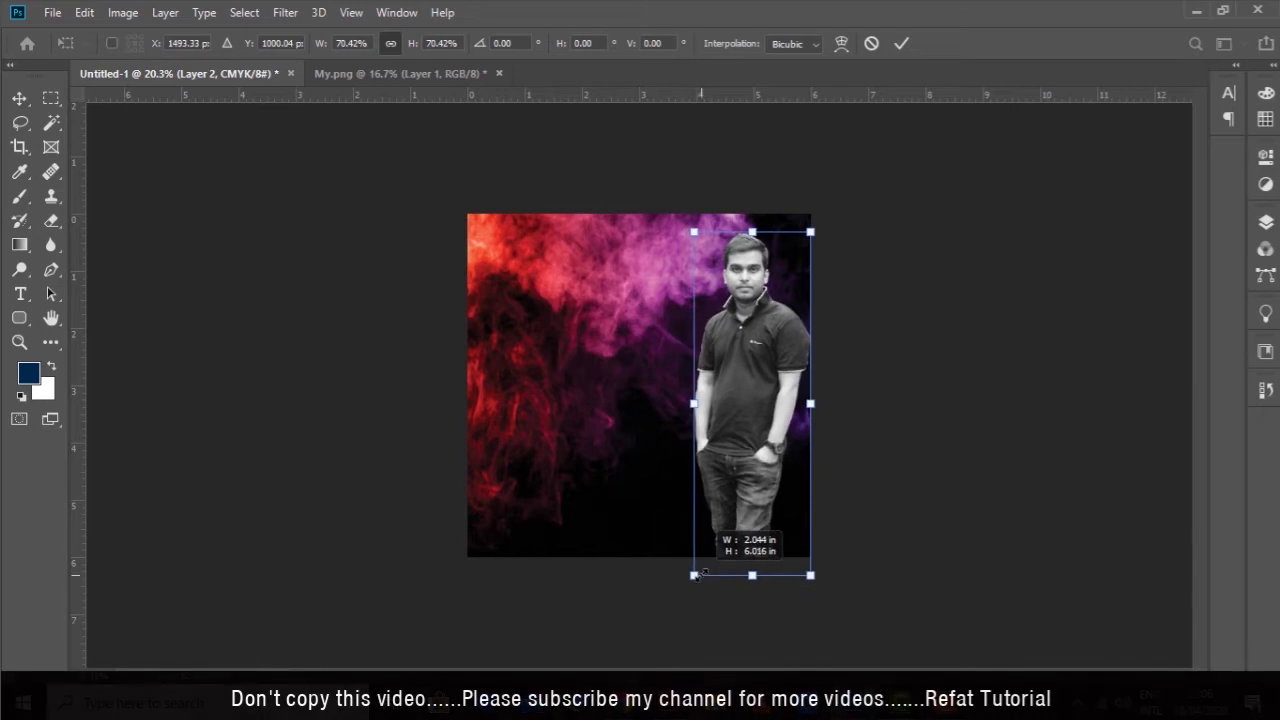
key("Return")
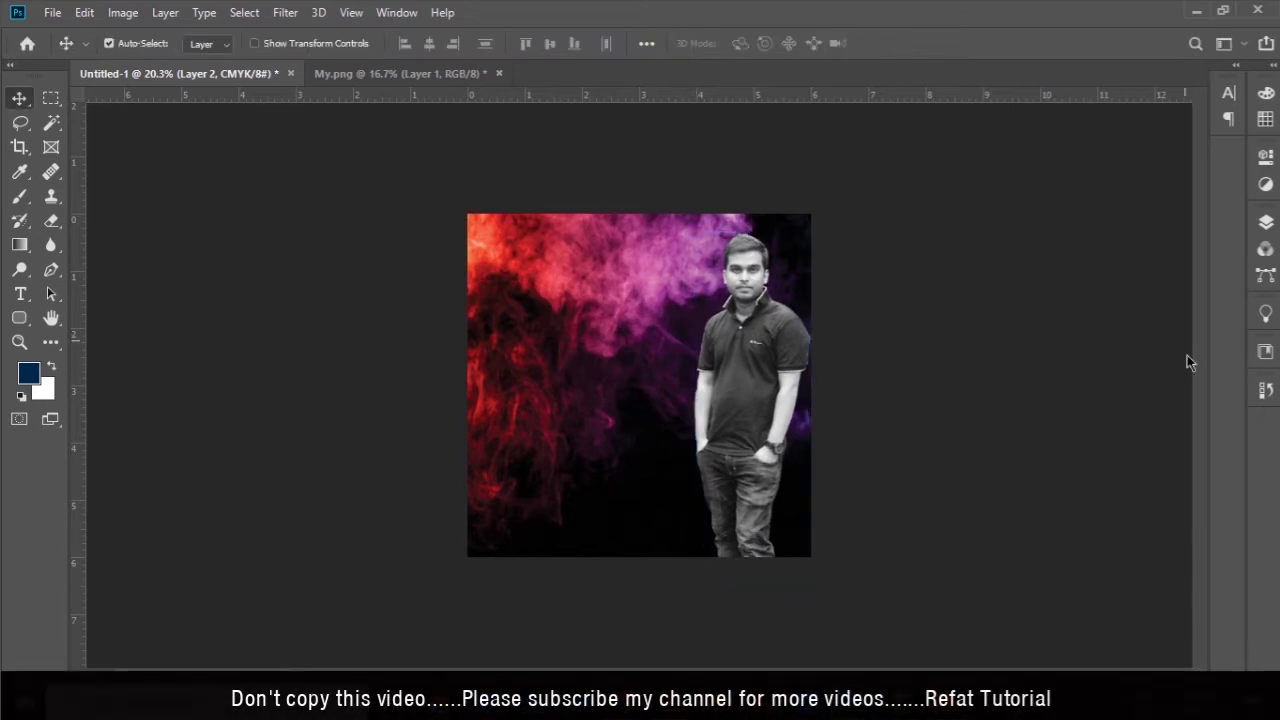
left_click(1265, 222)
left_click(121, 13)
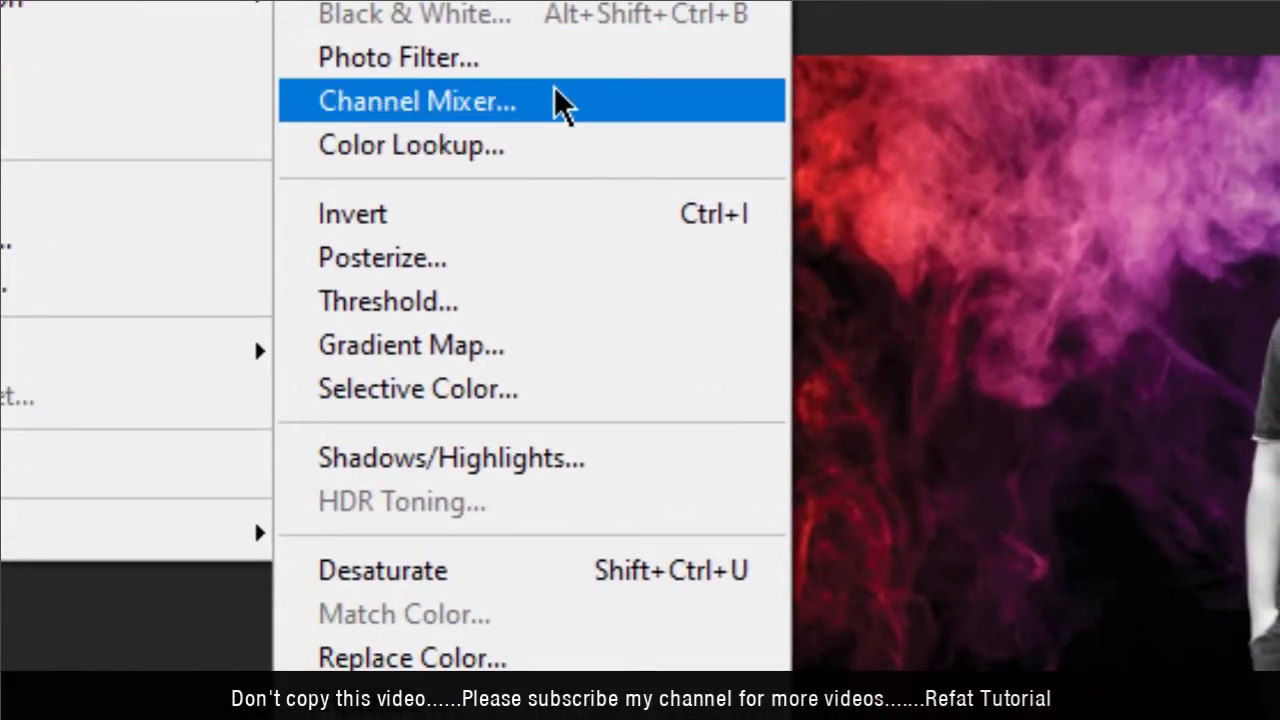
Apply Selective Color on Neutrals: Cyan +59, Magenta +44, Yellow −30, Black +46
left_click(535, 393)
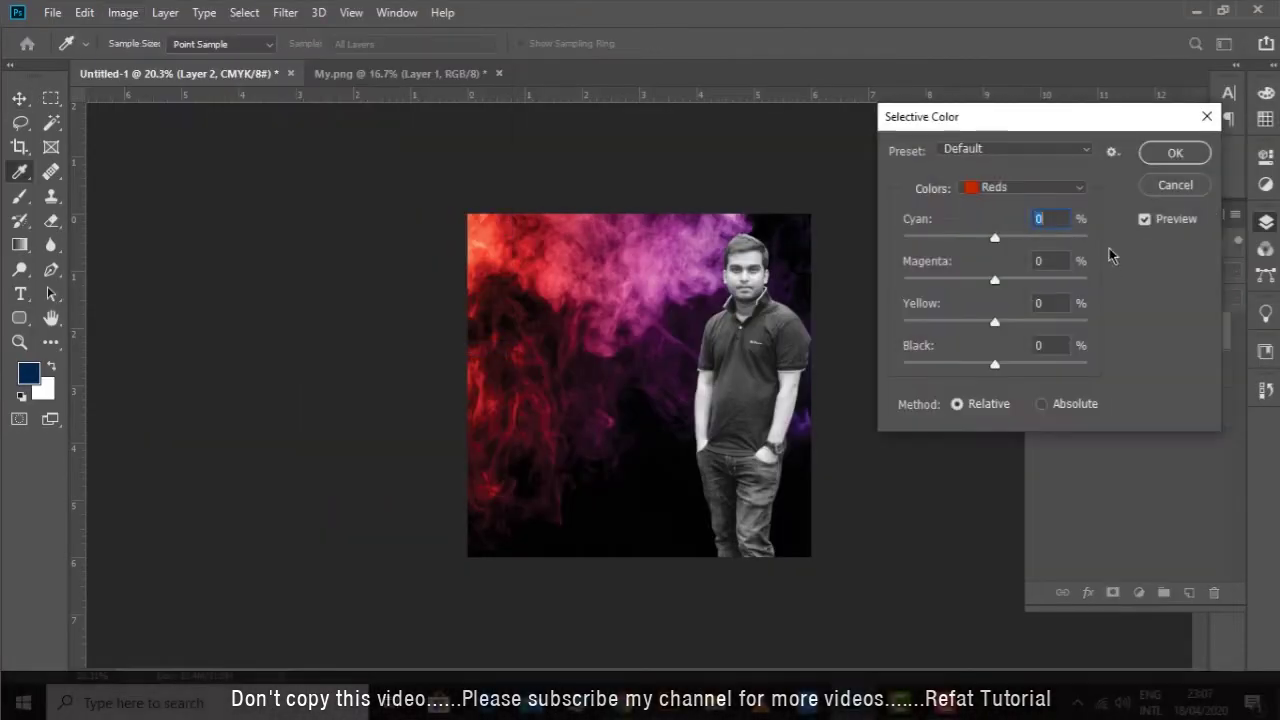
left_click(1025, 188)
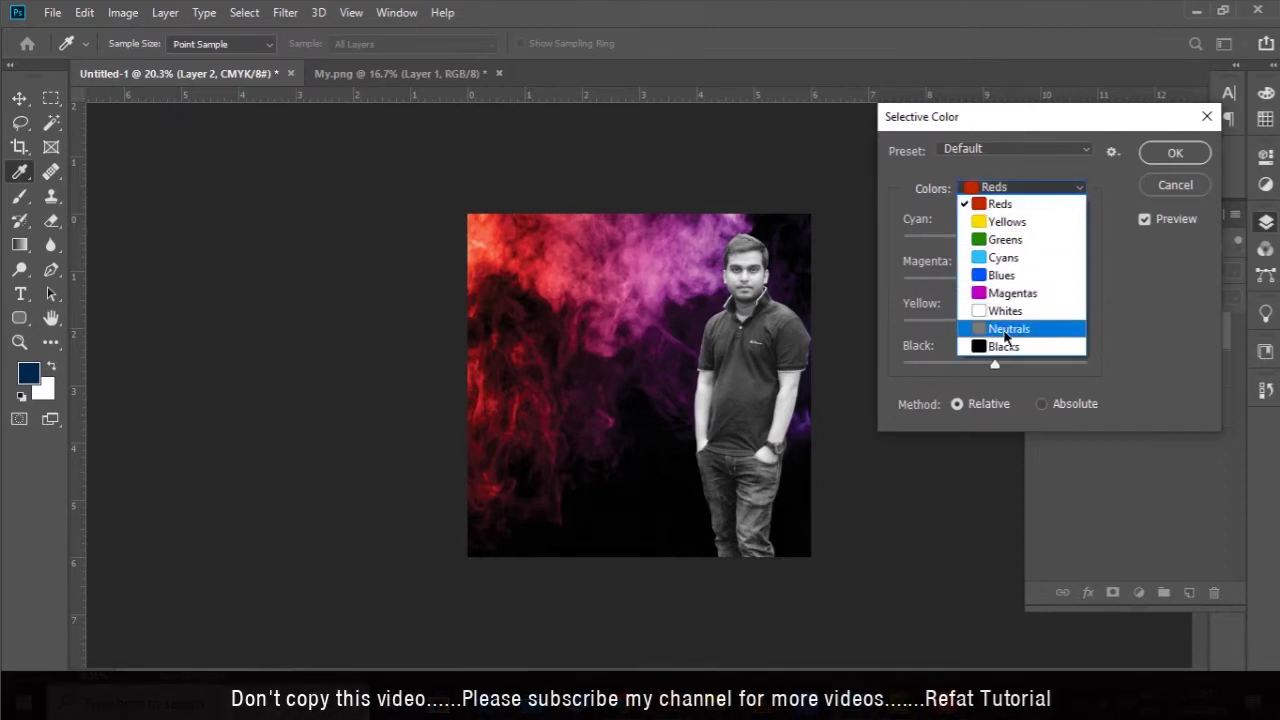
left_click(1000, 328)
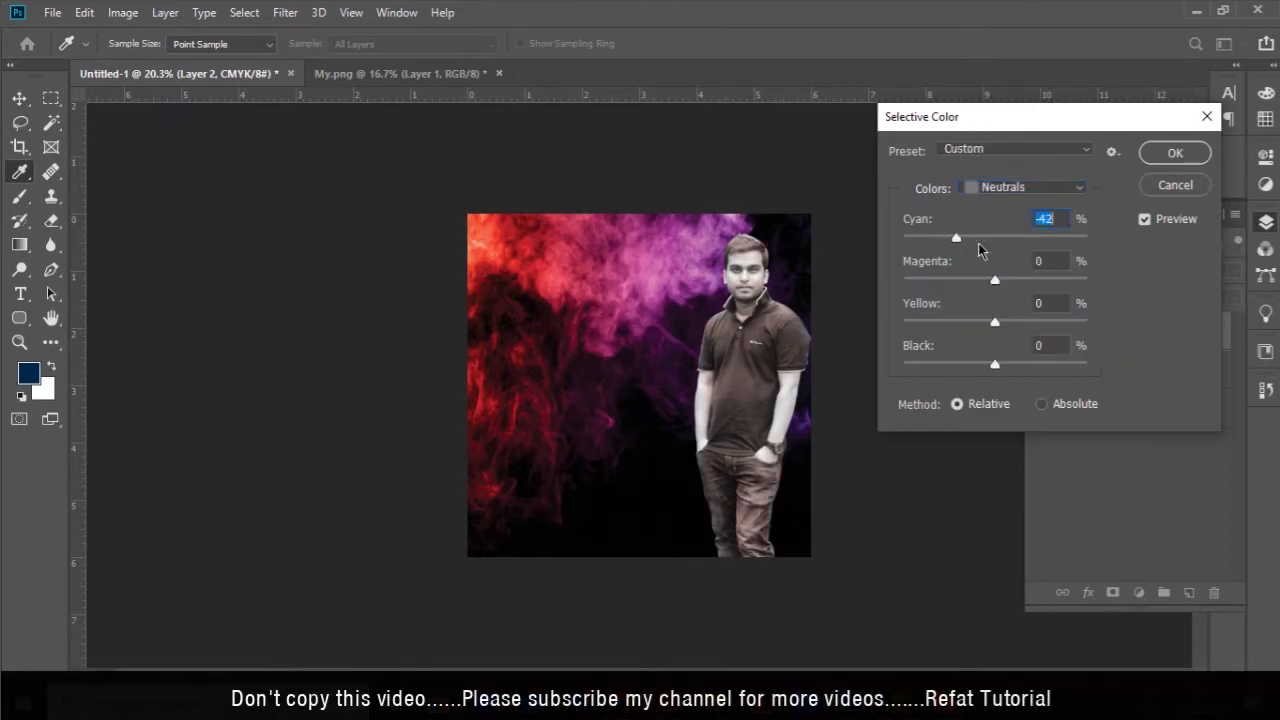
left_click_drag(961, 243, 1068, 236)
scroll(840, 280, "up", 1)
scroll(840, 280, "up", 1)
scroll(840, 280, "up", 1)
scroll(840, 280, "up", 1)
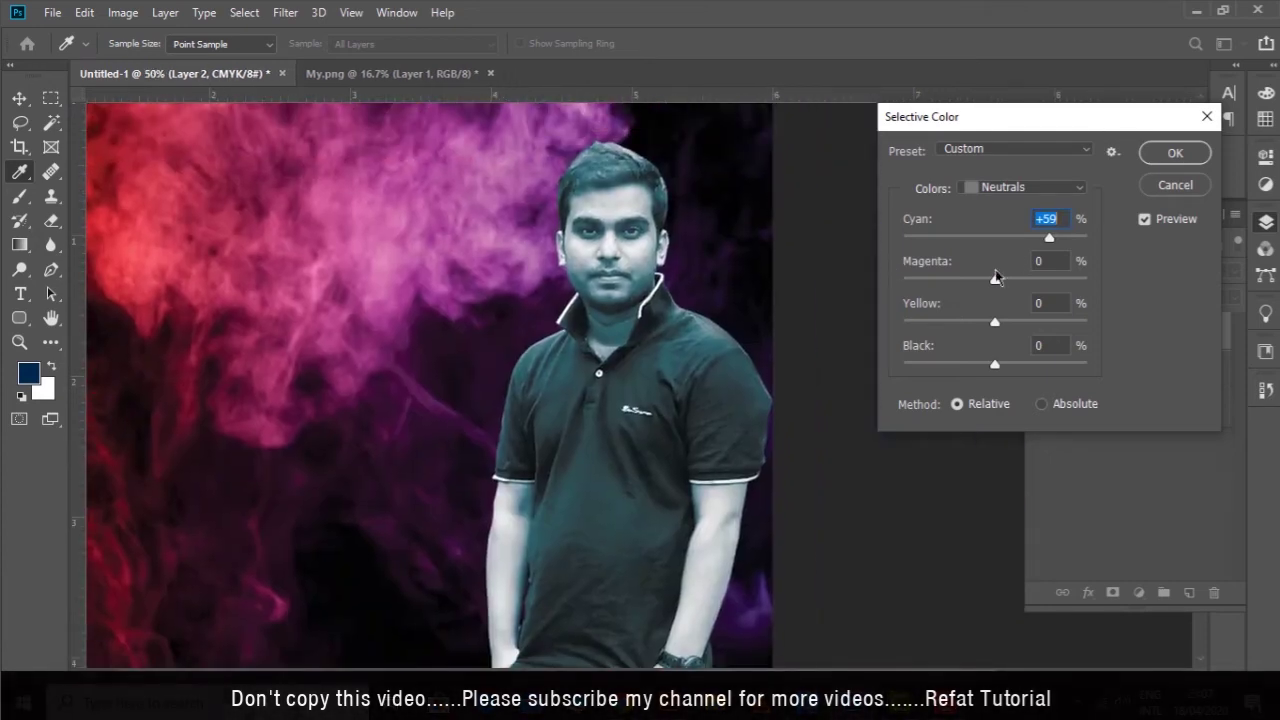
mouse_move(1004, 274)
left_mouse_down()
mouse_move(936, 291)
mouse_move(1041, 288)
left_mouse_up()
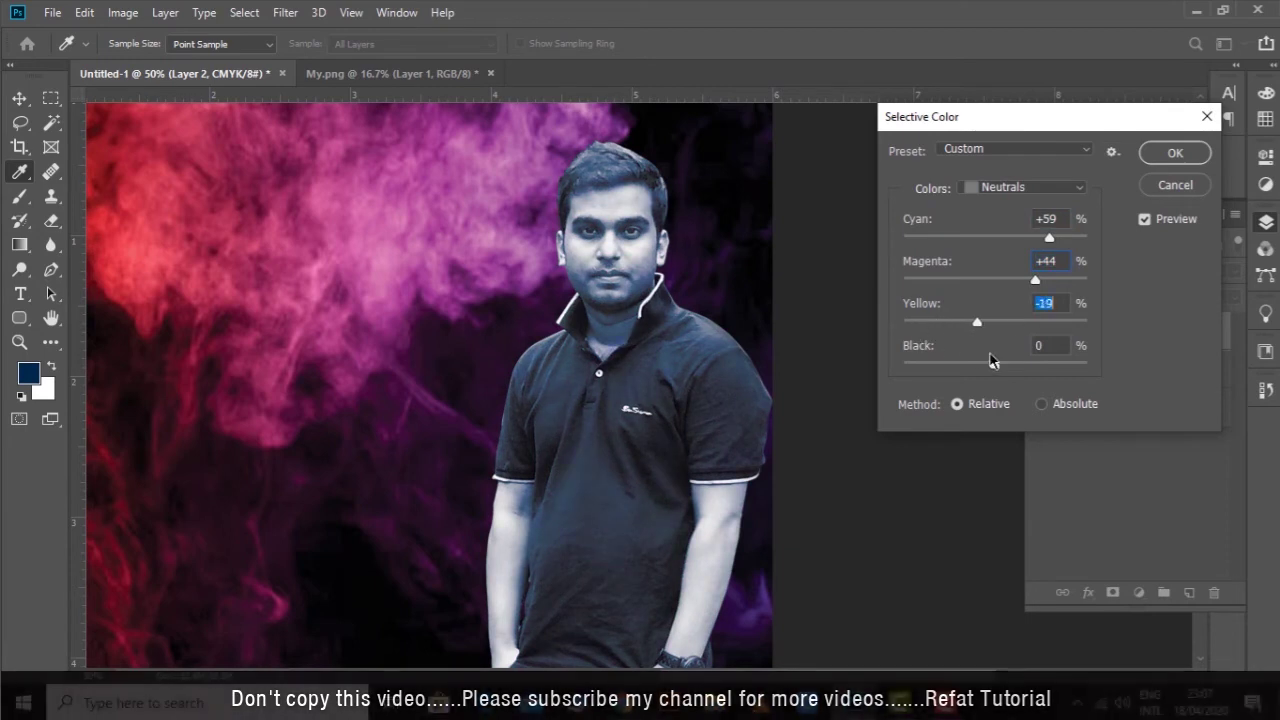
left_click_drag(975, 366, 1100, 373)
left_click(1165, 155)
Add a layer mask to the man's layer and pick a resized Brush
key("v")
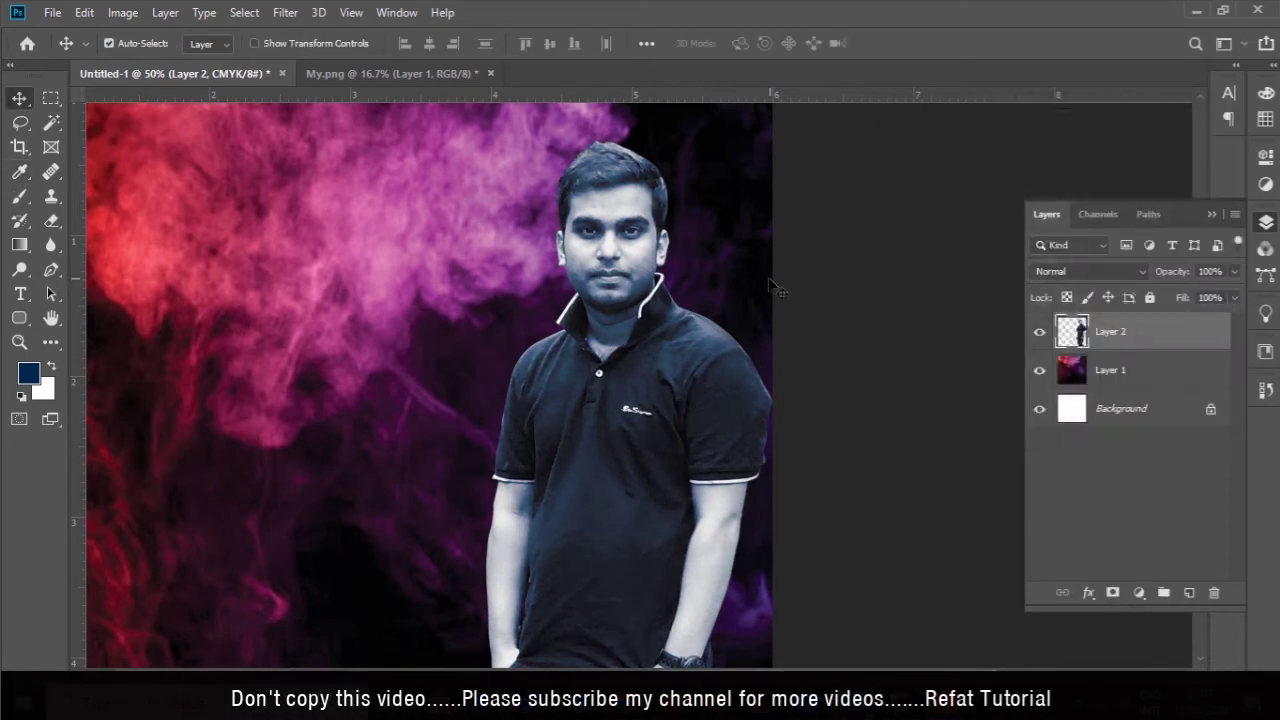
key("ctrl+minus")
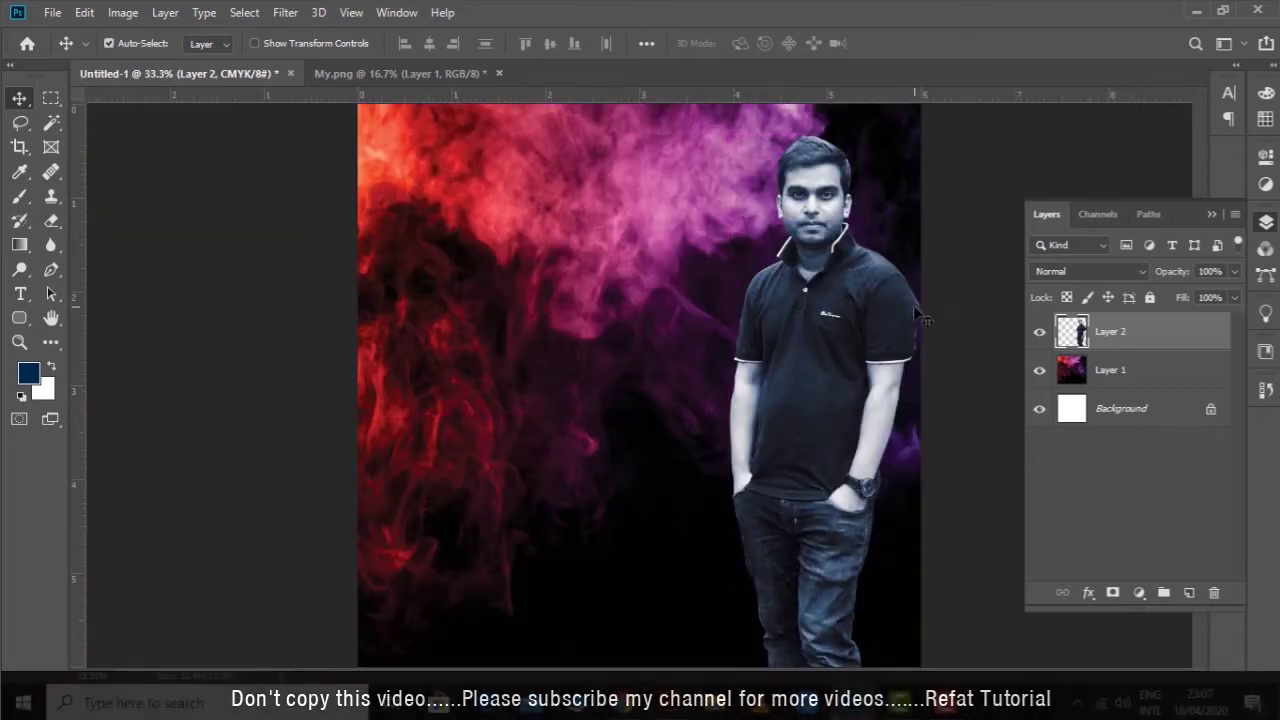
key("ctrl+minus")
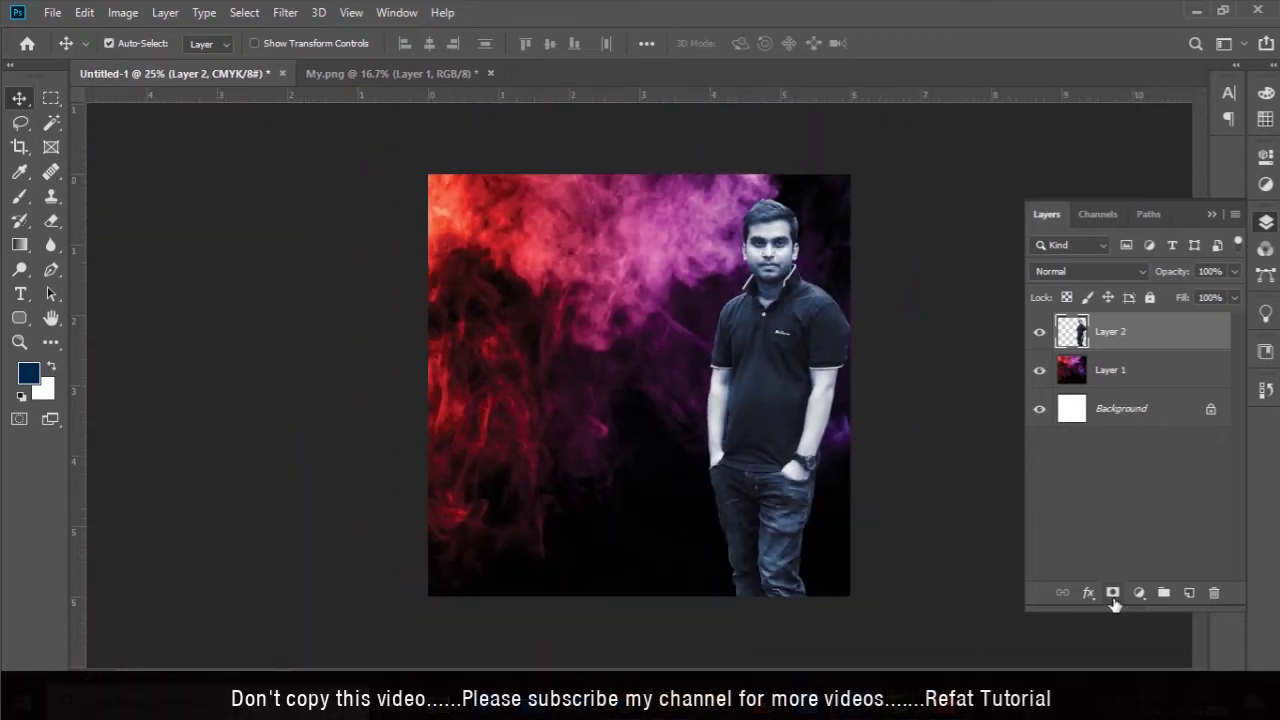
left_click(1113, 596)
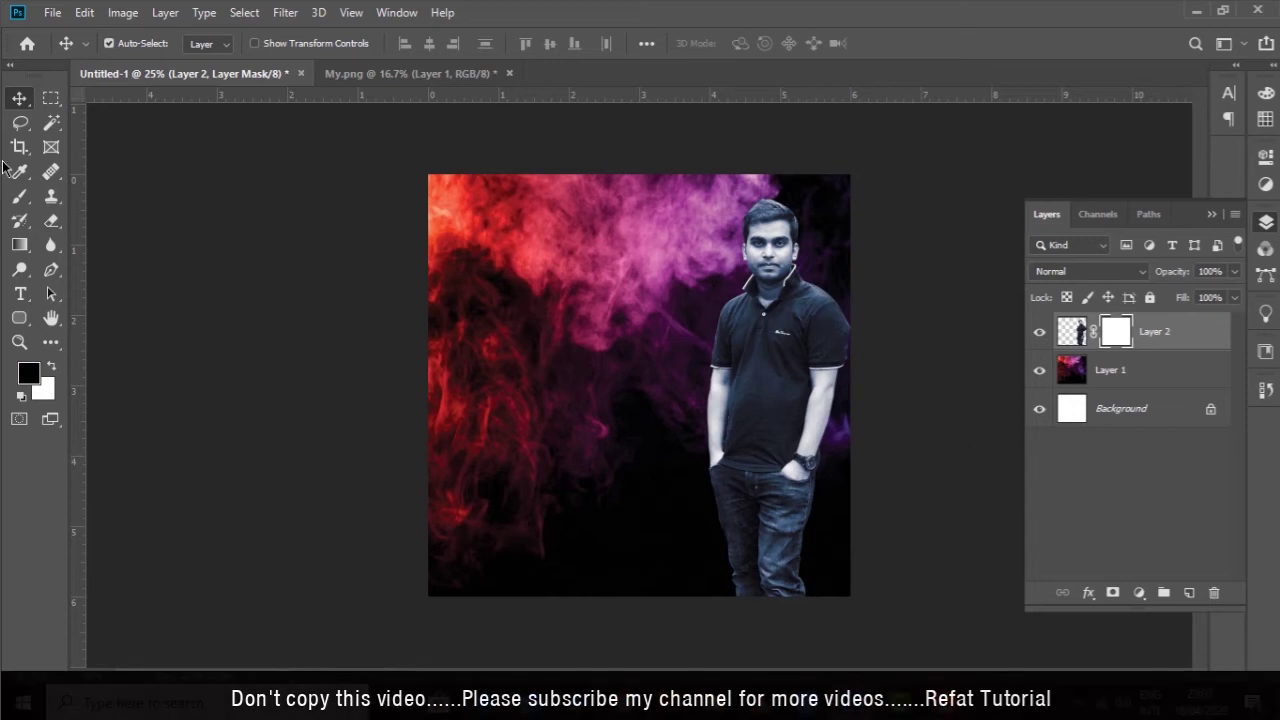
left_click(16, 199)
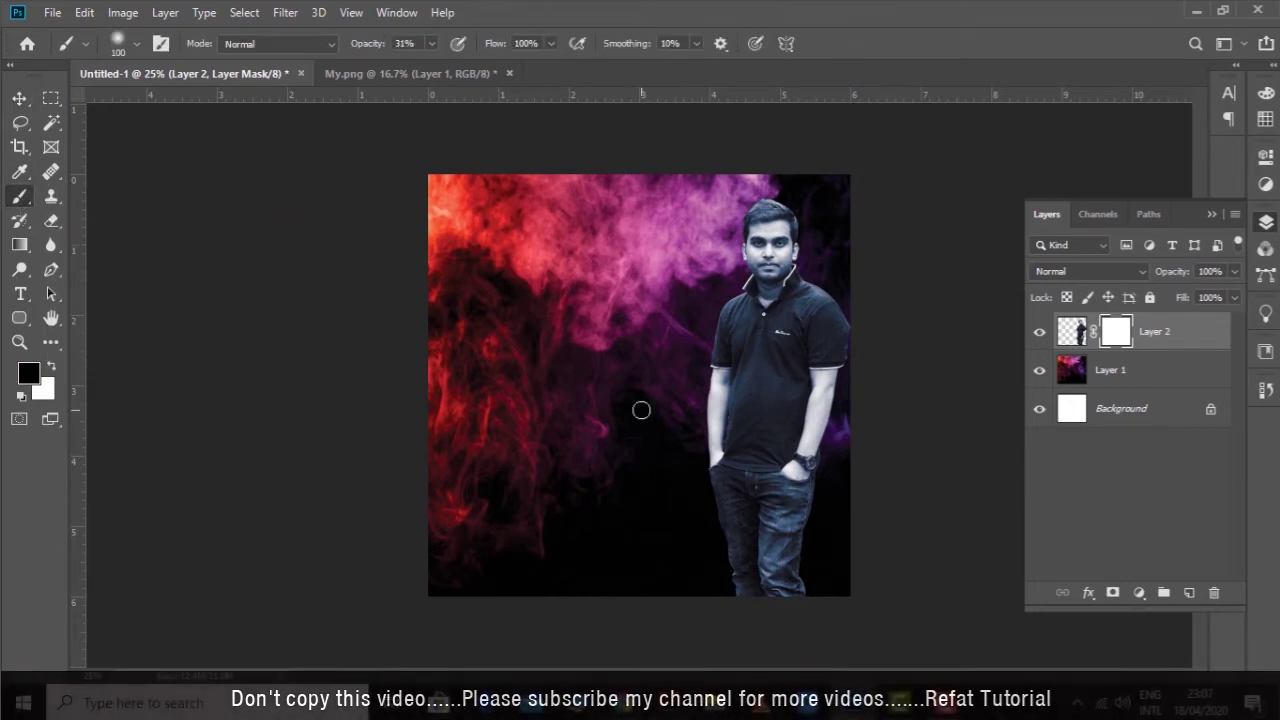
key("bracketright")
key("bracketright")
key("bracketright")
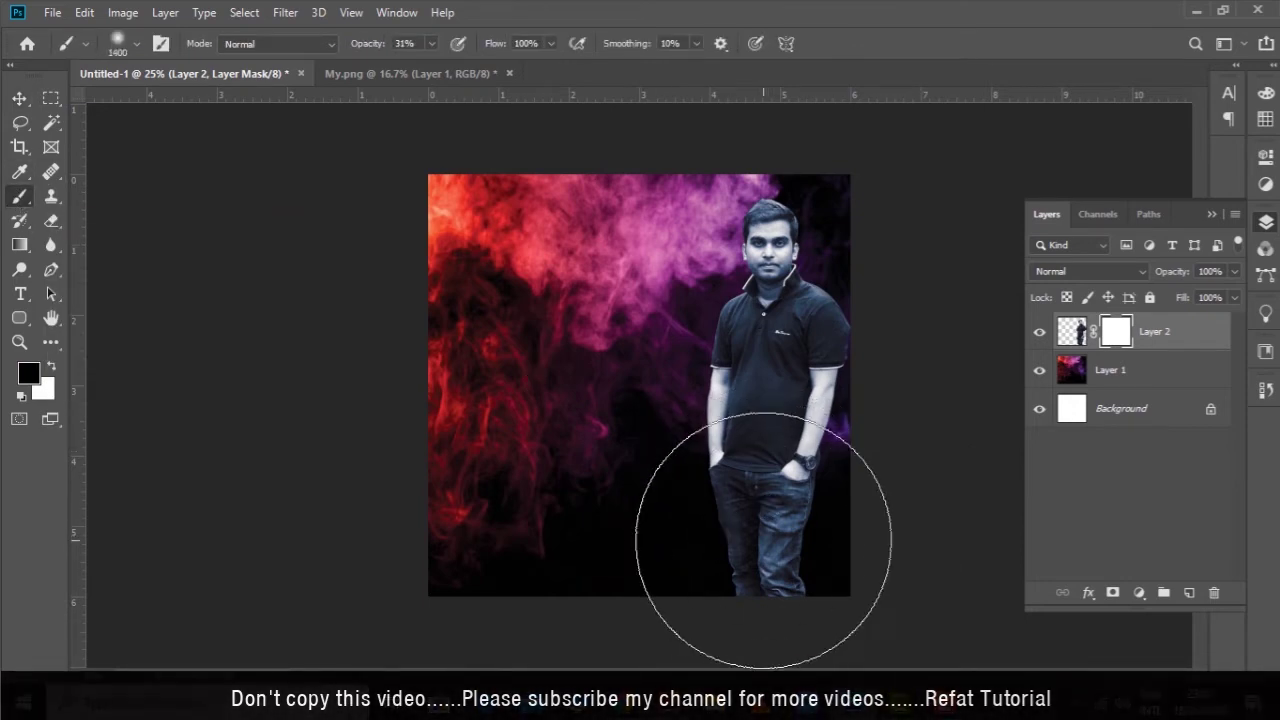
key("bracketleft")
key("bracketleft")
key("bracketleft")
Paint the mask to blend the man's arm edges into the smoke, then inspect the result
mouse_move(789, 563)
left_mouse_down()
mouse_move(780, 614)
mouse_move(766, 567)
left_mouse_up()
key("bracketleft")
key("ctrl+z")
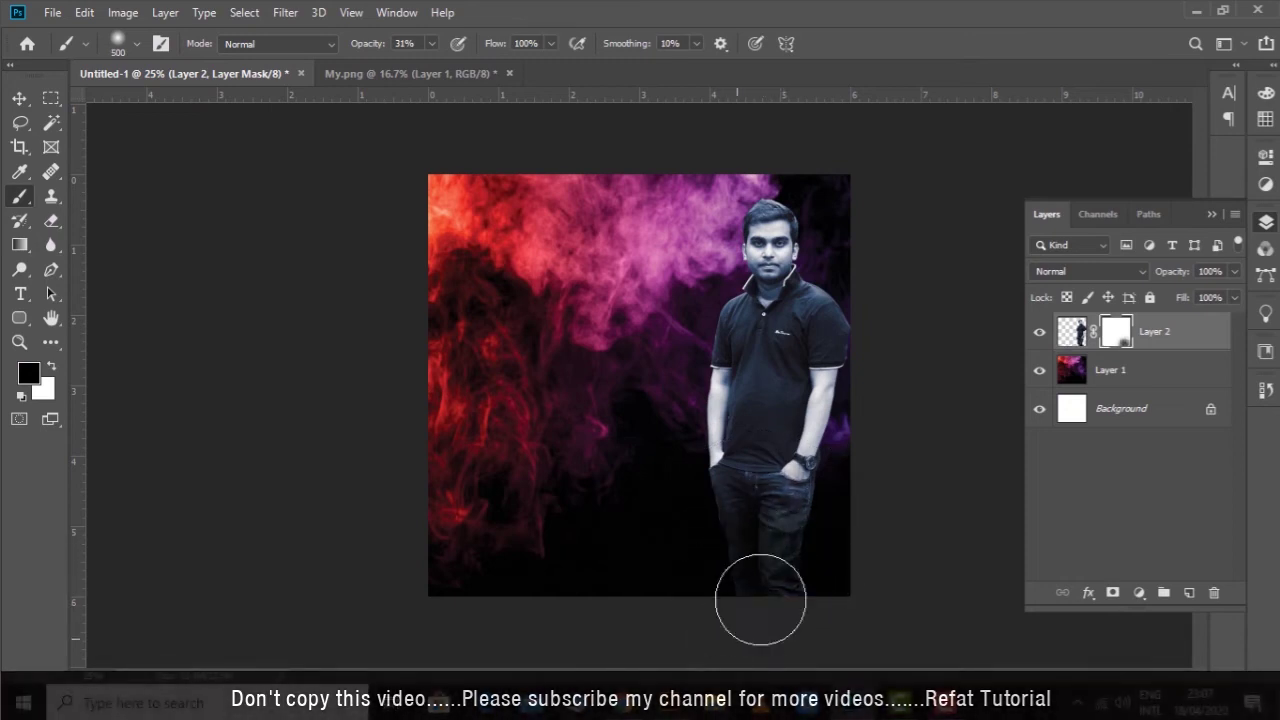
left_click_drag(880, 383, 875, 412)
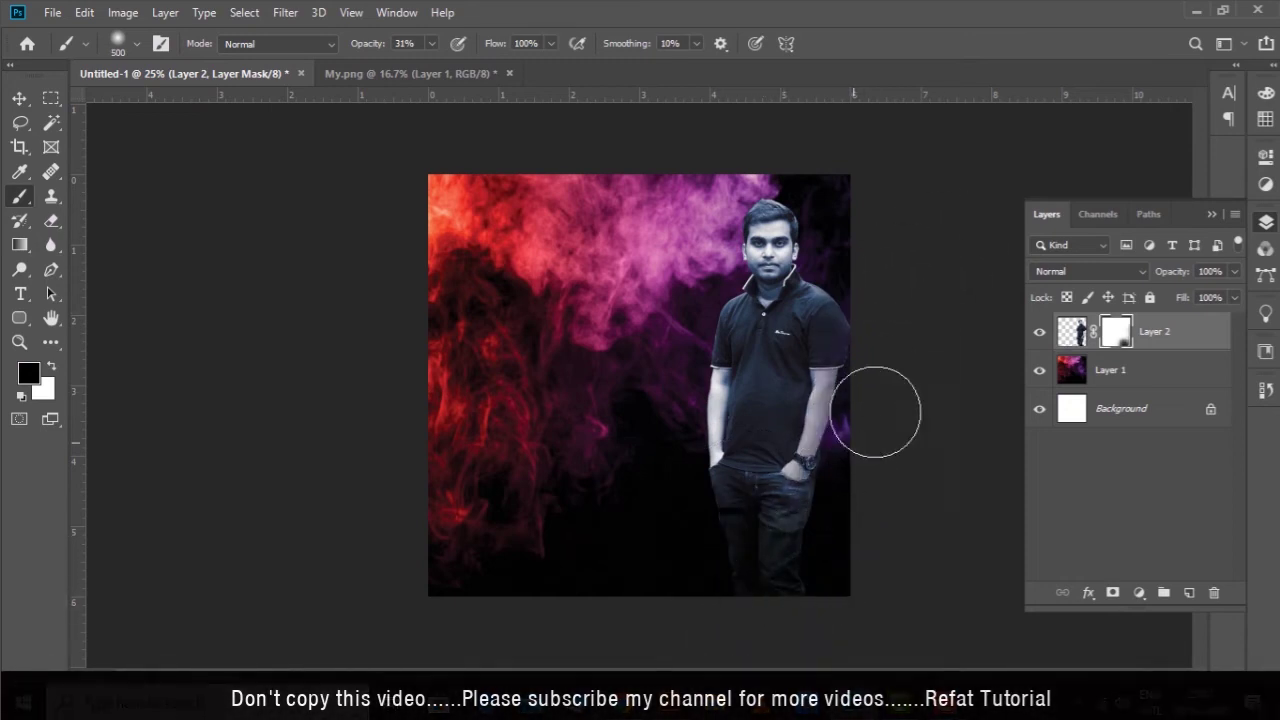
mouse_move(637, 443)
left_mouse_down()
mouse_move(645, 508)
mouse_move(663, 476)
left_mouse_up()
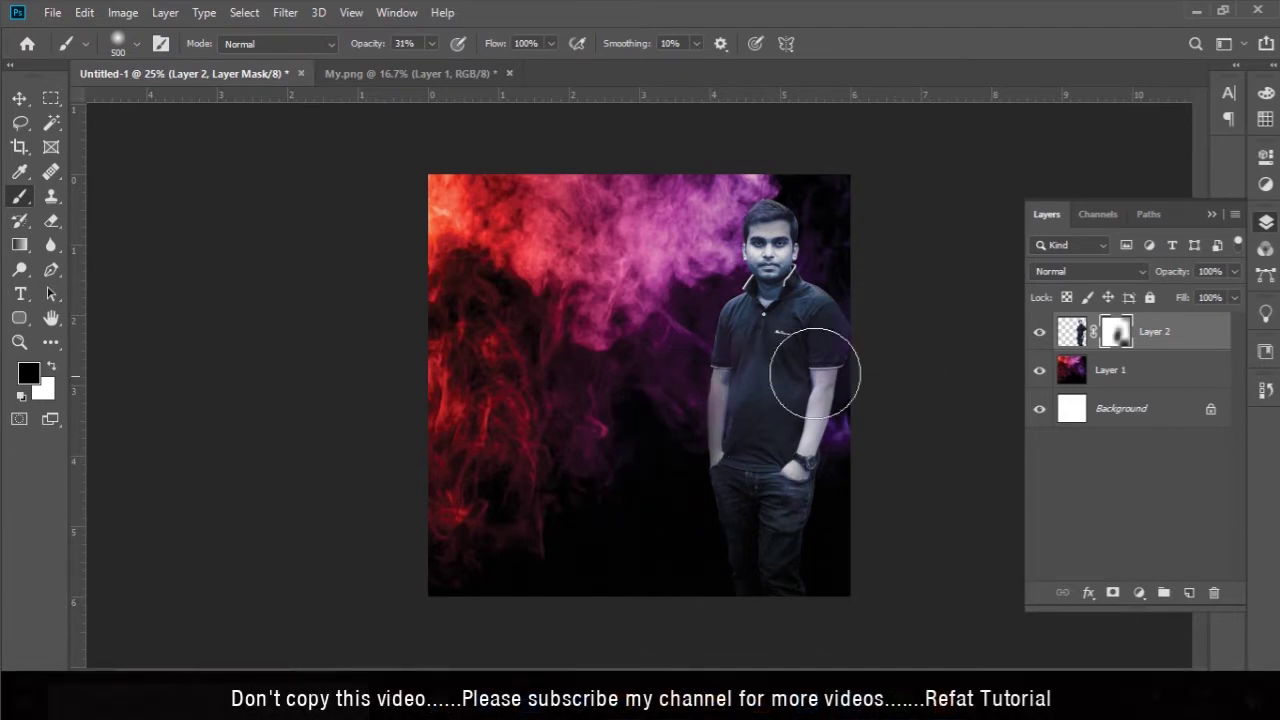
key("z")
left_click(836, 392)
mouse_move(836, 392)
left_mouse_down()
mouse_move(810, 420)
mouse_move(826, 430)
left_mouse_up()
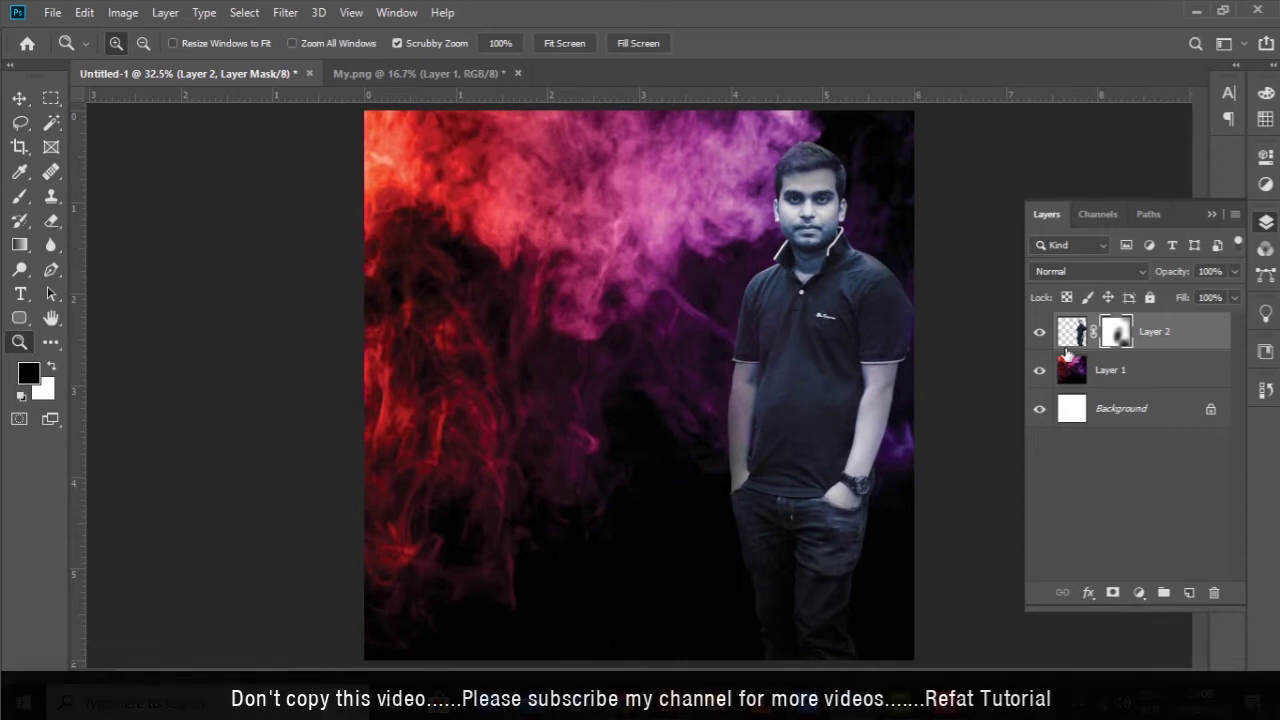
left_click_drag(964, 378, 918, 392)
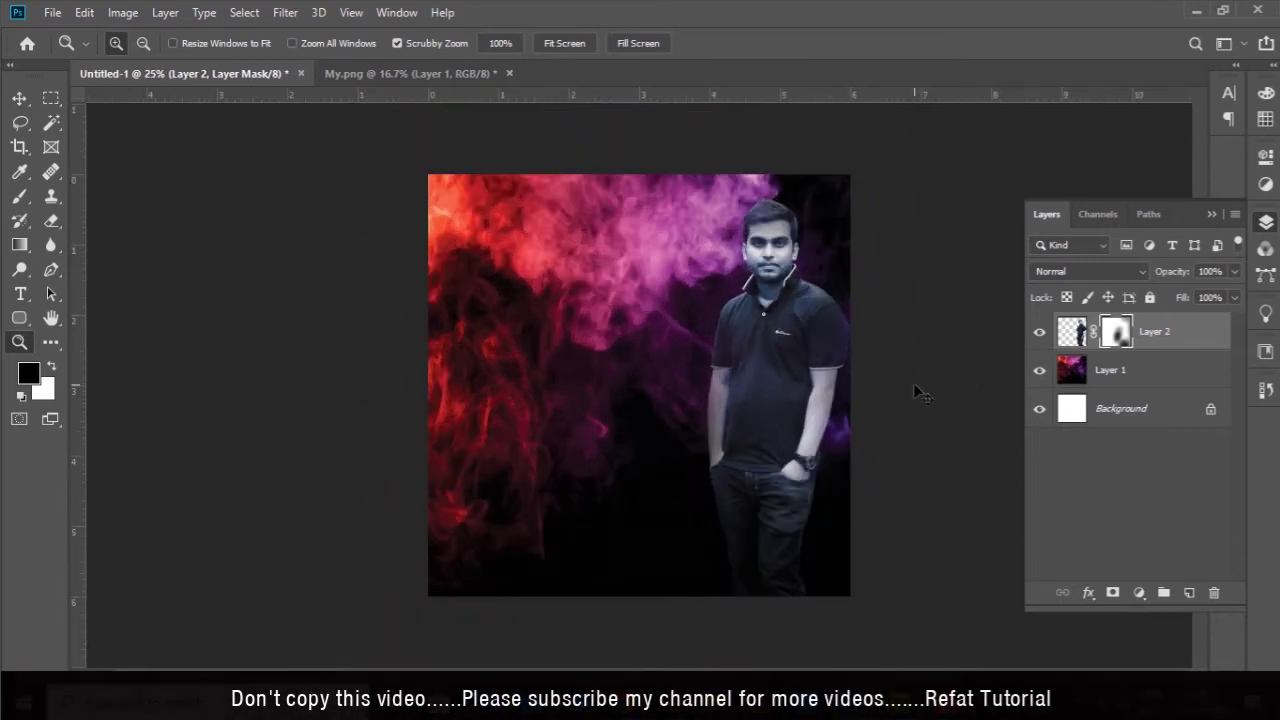
key("v")
left_click(918, 450)
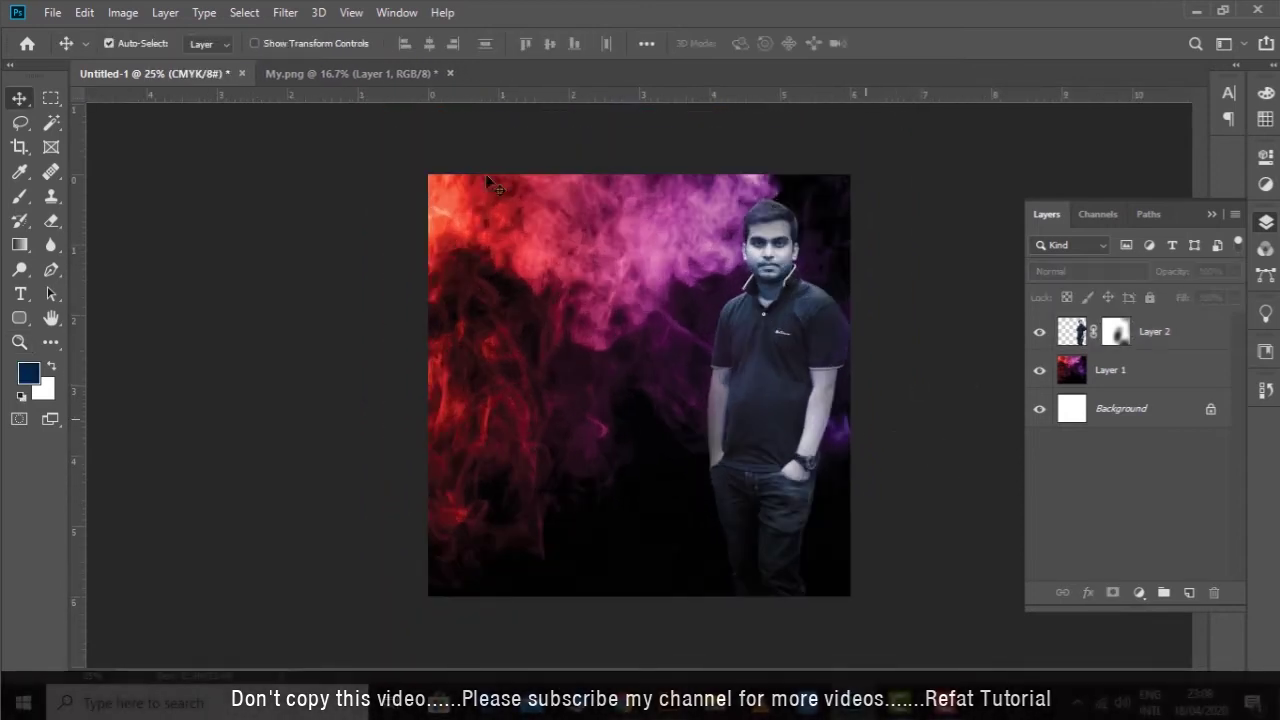
Select the cover's right strip and fill it with sampled dark purple on a new layer
left_click(51, 97)
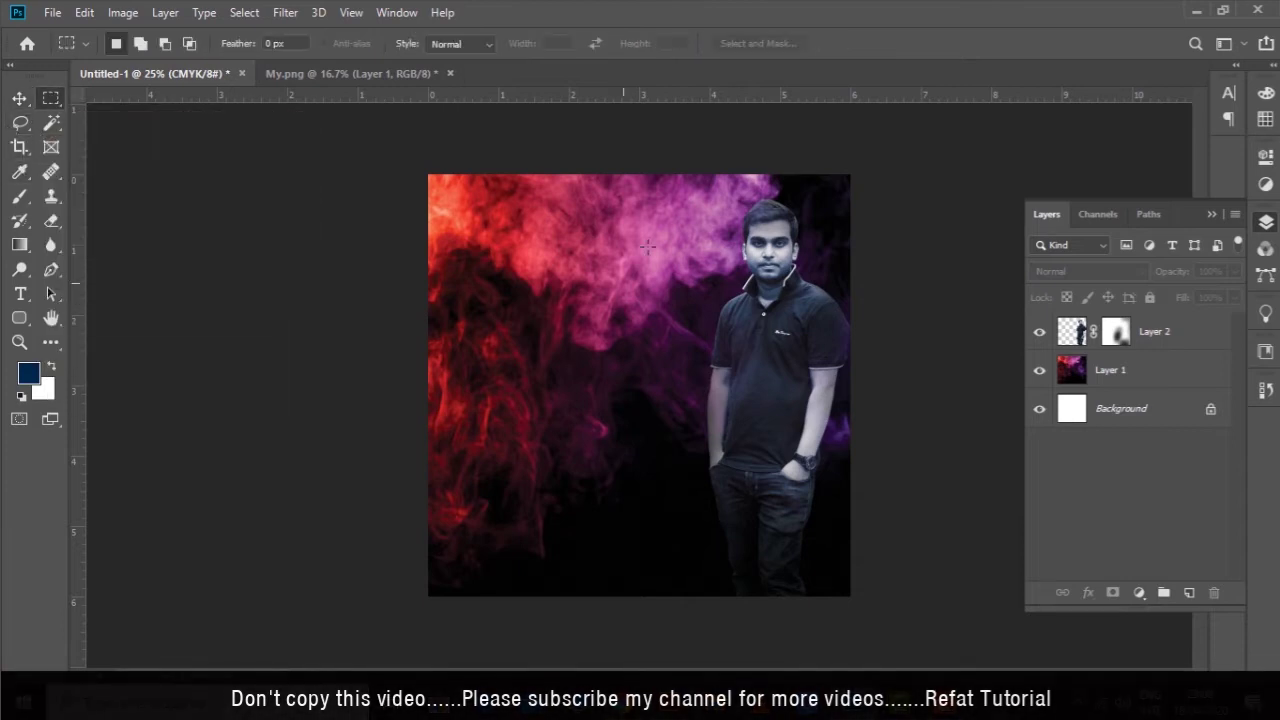
left_click_drag(731, 167, 903, 612)
left_click(1190, 593)
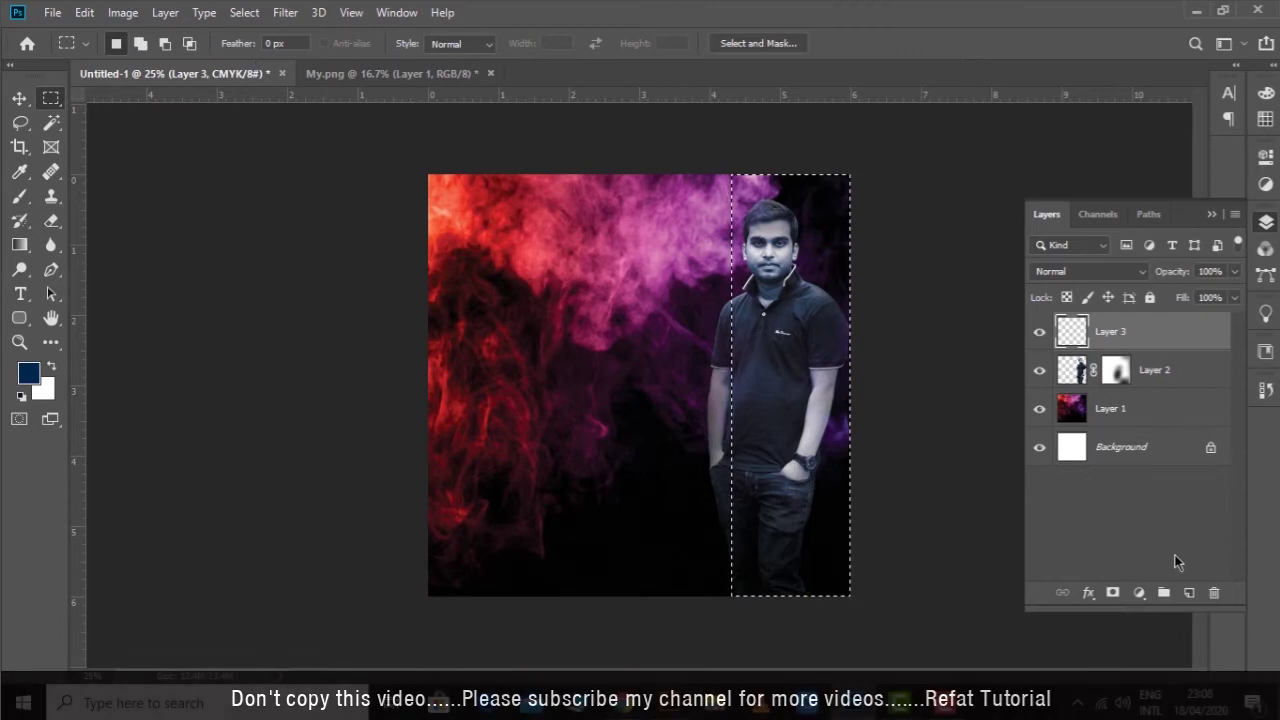
key("i")
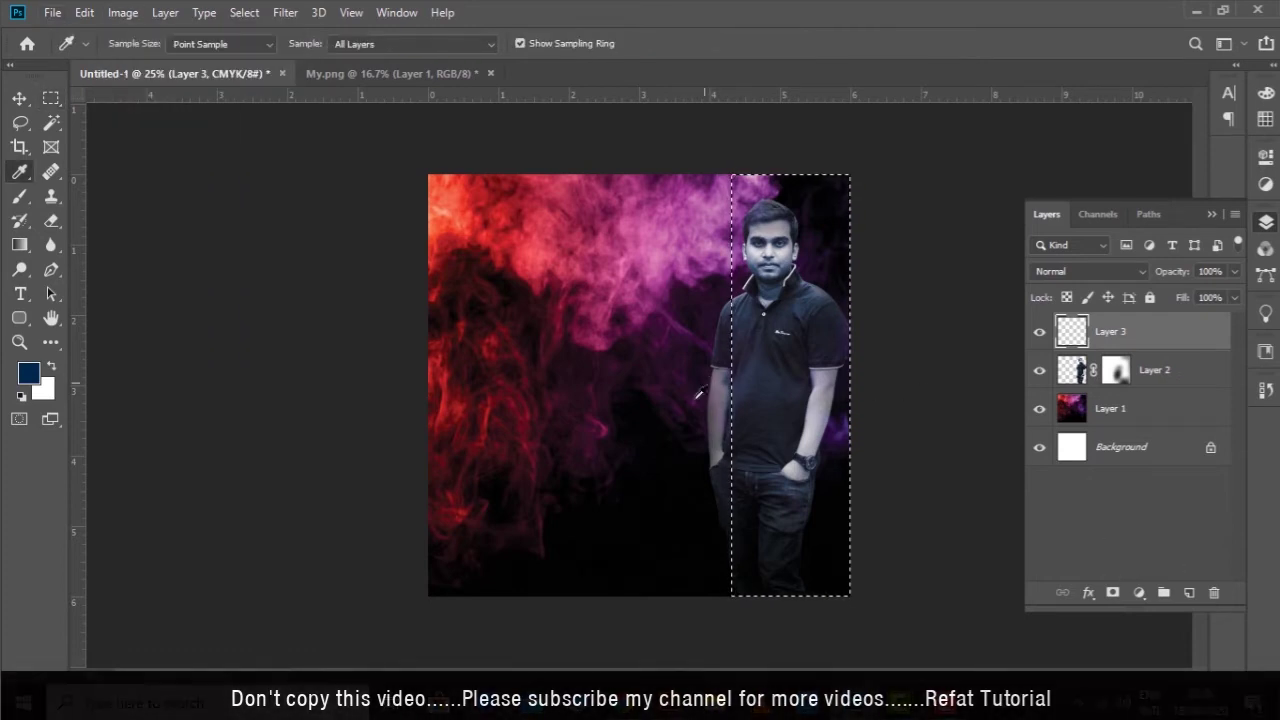
left_click(669, 410)
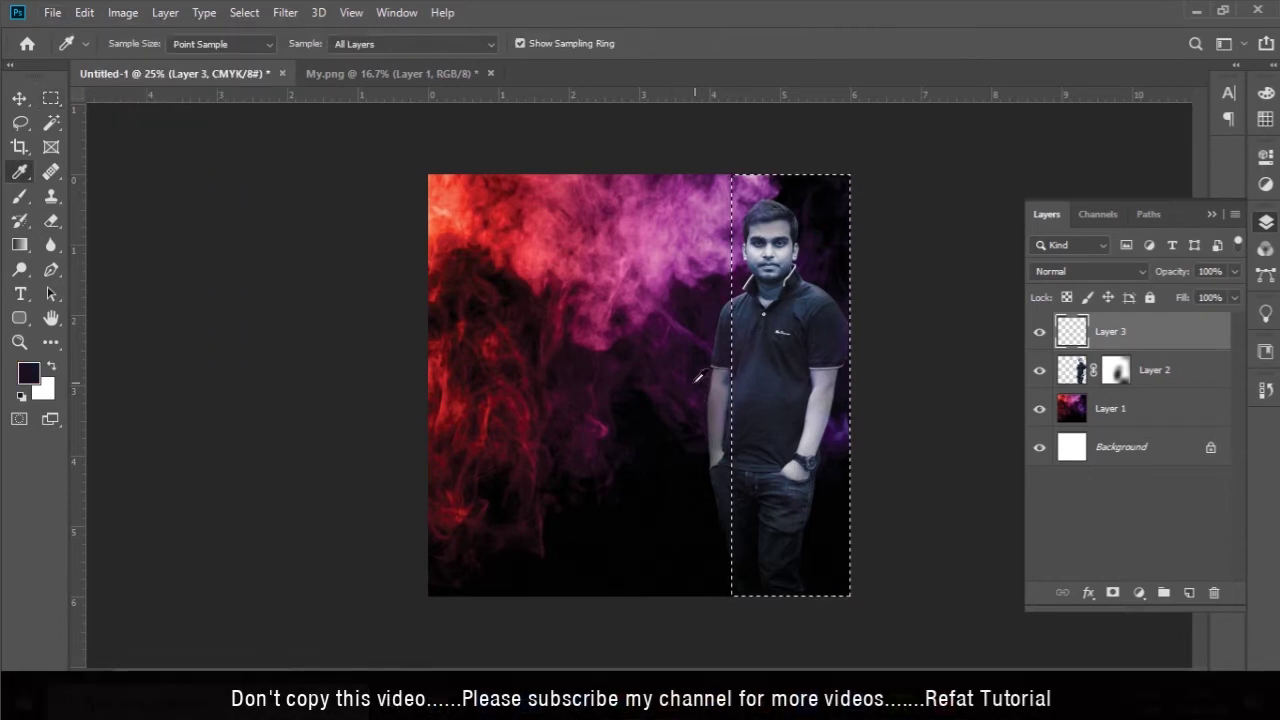
left_click(692, 369)
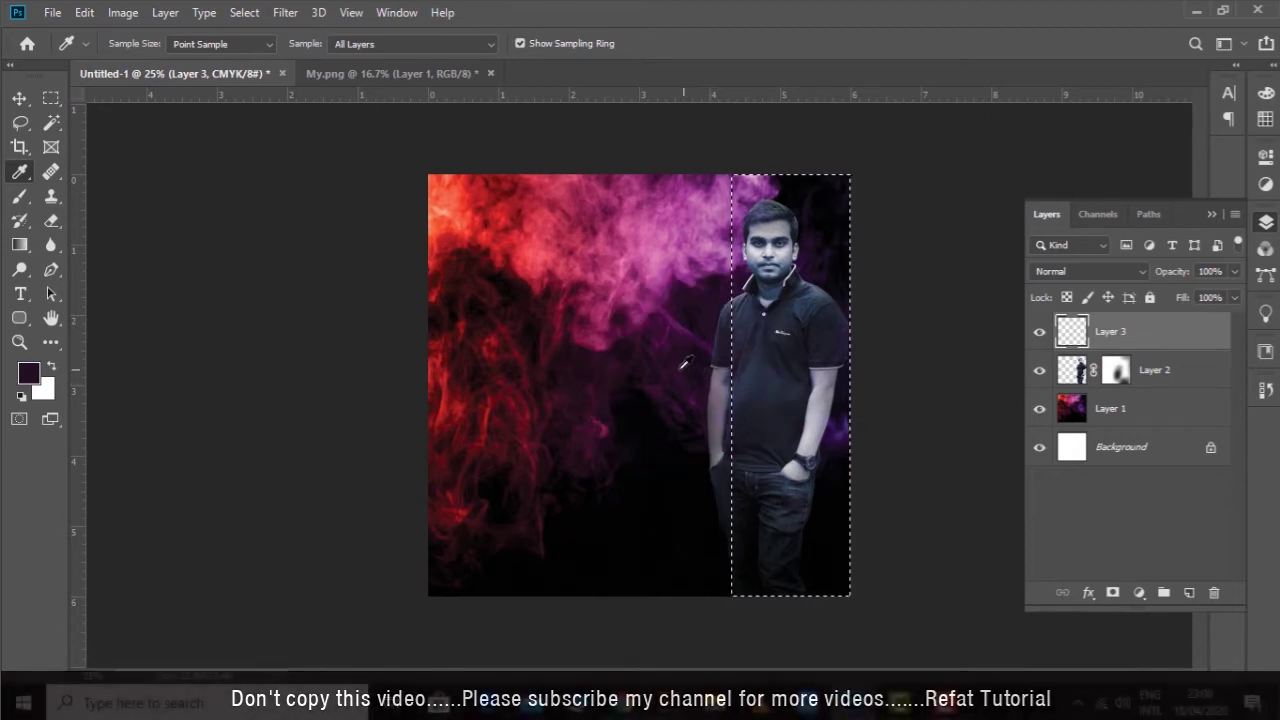
key("alt+BackSpace")
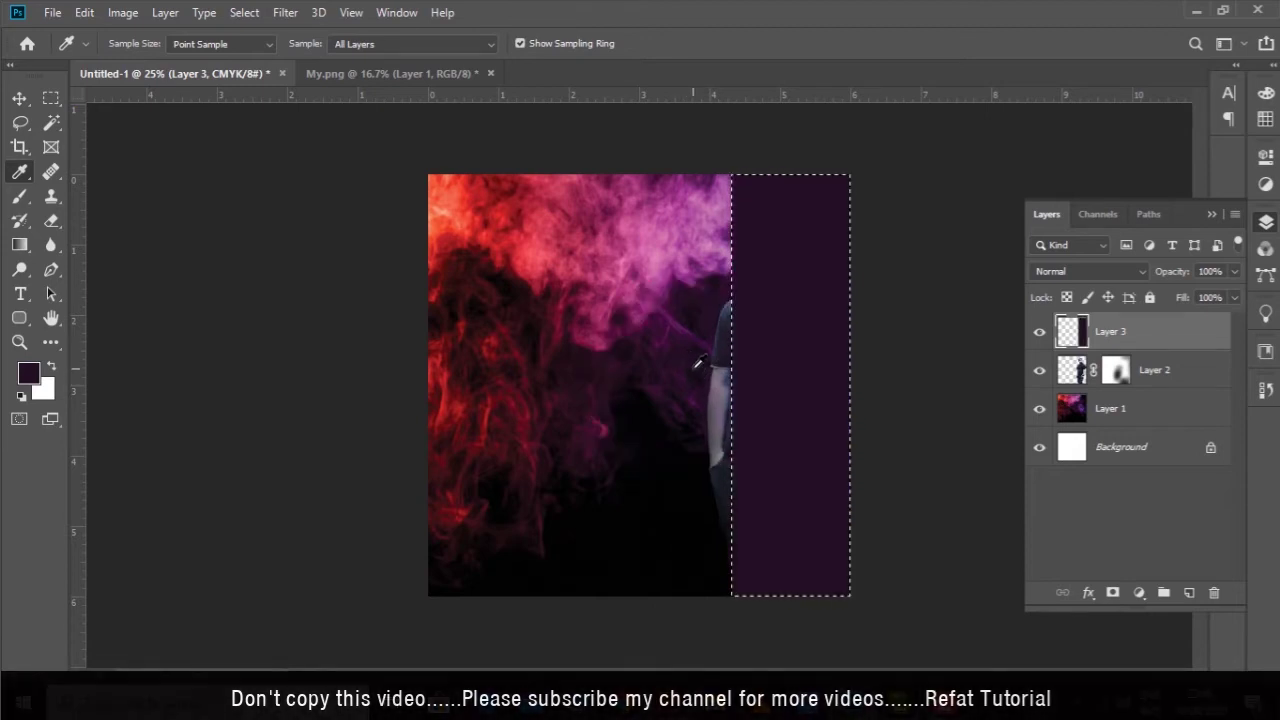
Apply a Gaussian Blur of about 355.2 pixels radius to the purple strip
left_click(284, 12)
mouse_move(296, 225)
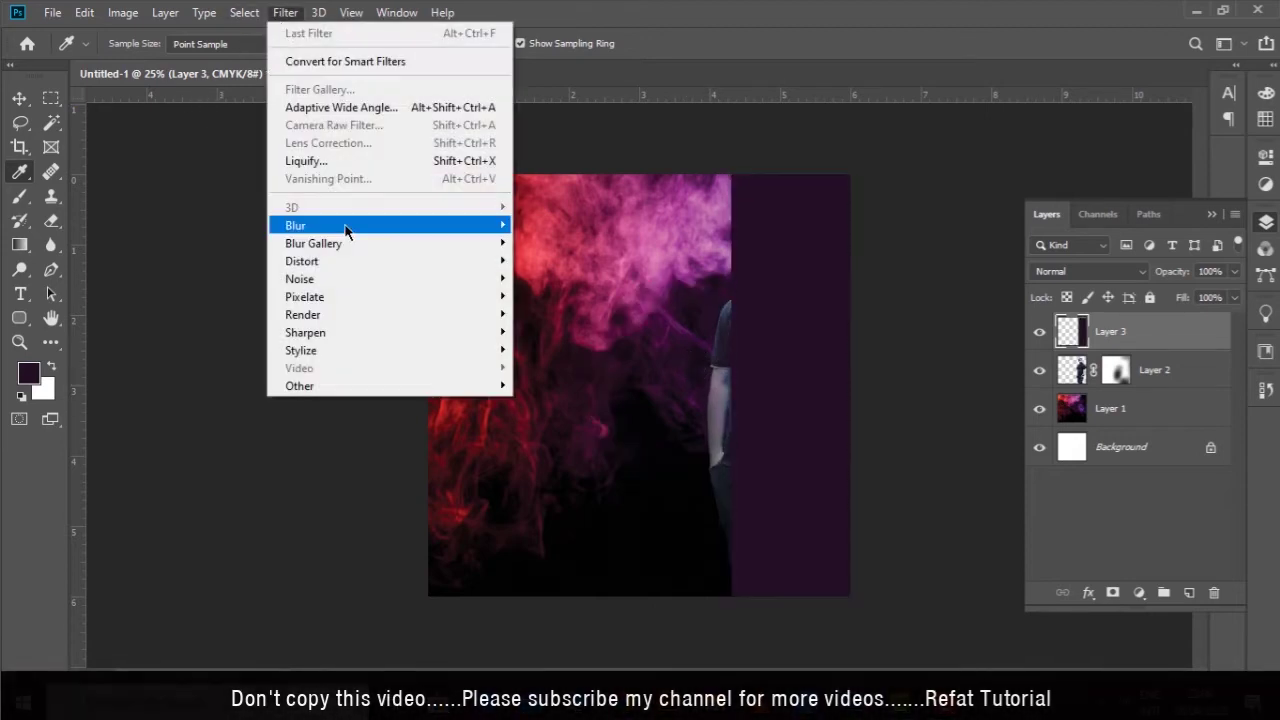
left_click(560, 293)
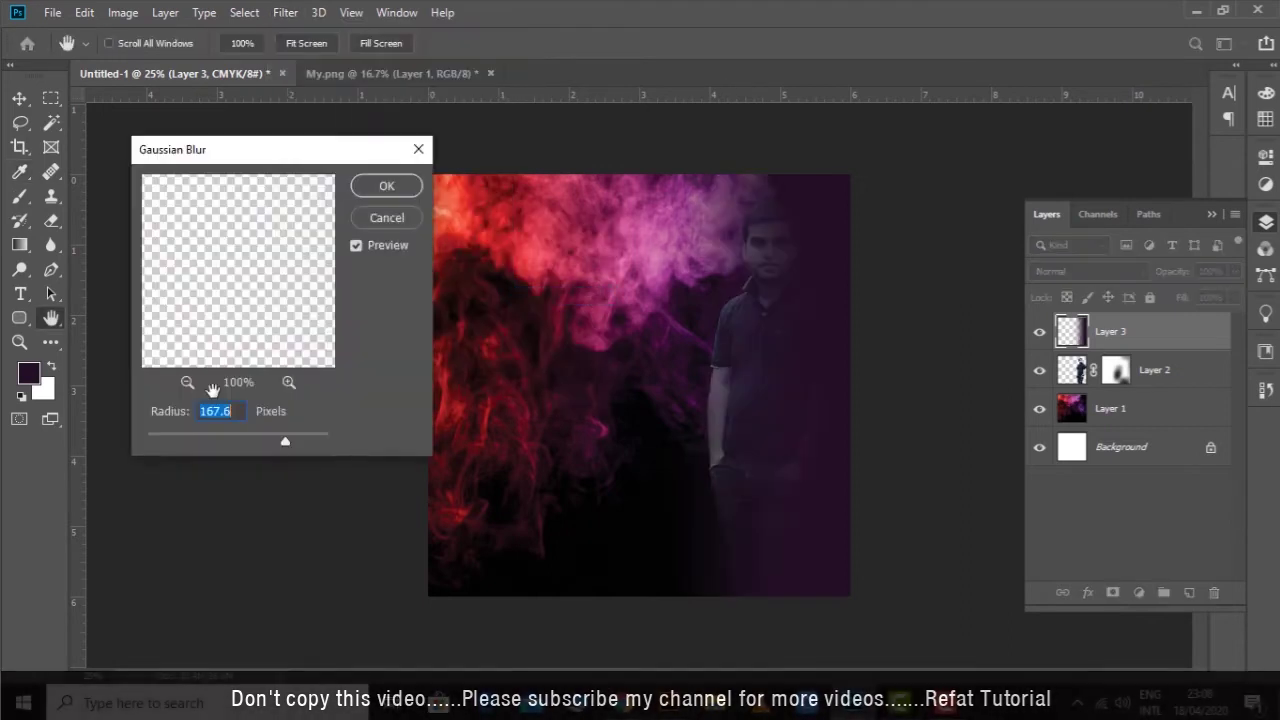
mouse_move(285, 445)
left_mouse_down()
mouse_move(237, 445)
mouse_move(302, 441)
left_mouse_up()
left_click(387, 187)
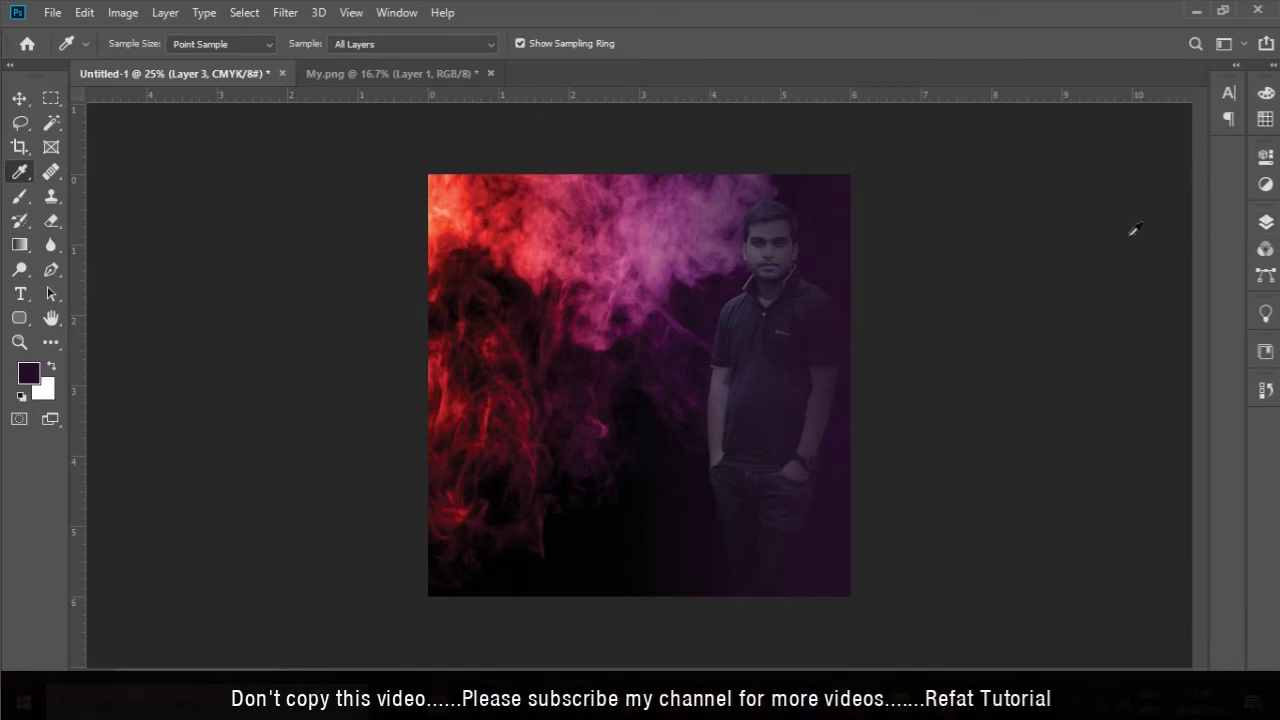
Squeeze the purple haze to about 48% width toward the right edge, then zoom in
key("m")
key("ctrl+t")
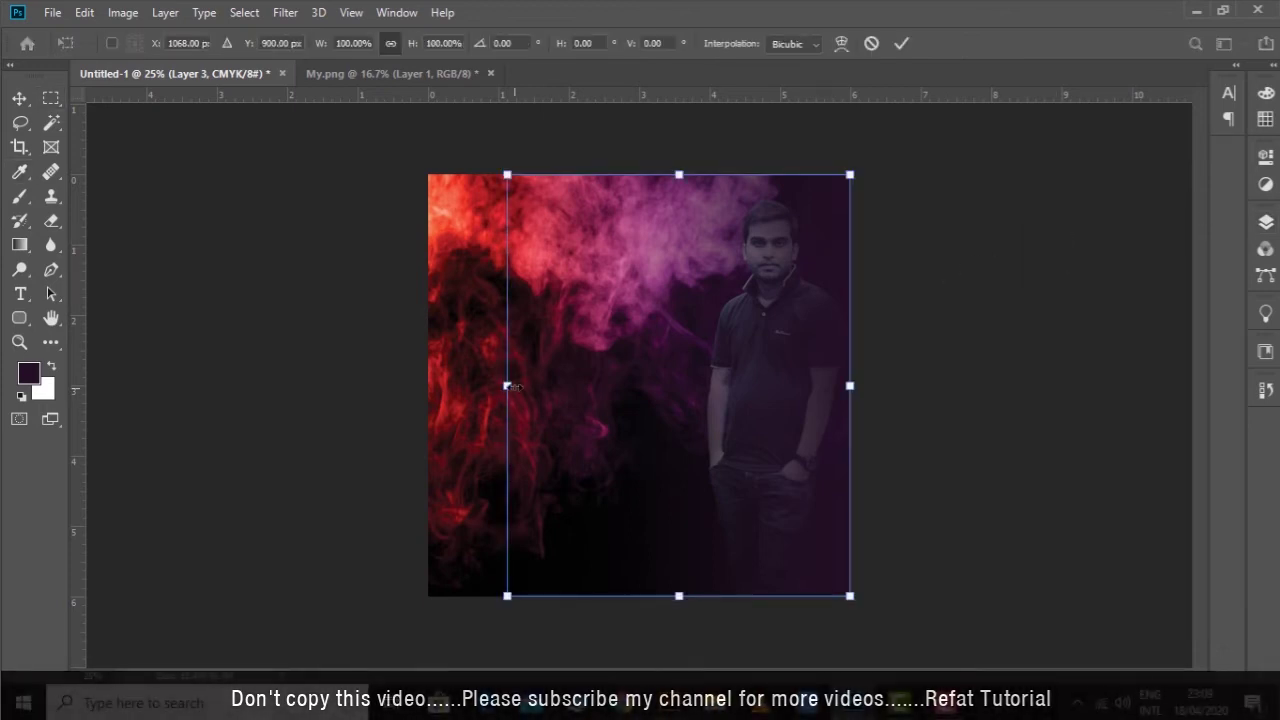
left_click_drag(507, 385, 686, 386)
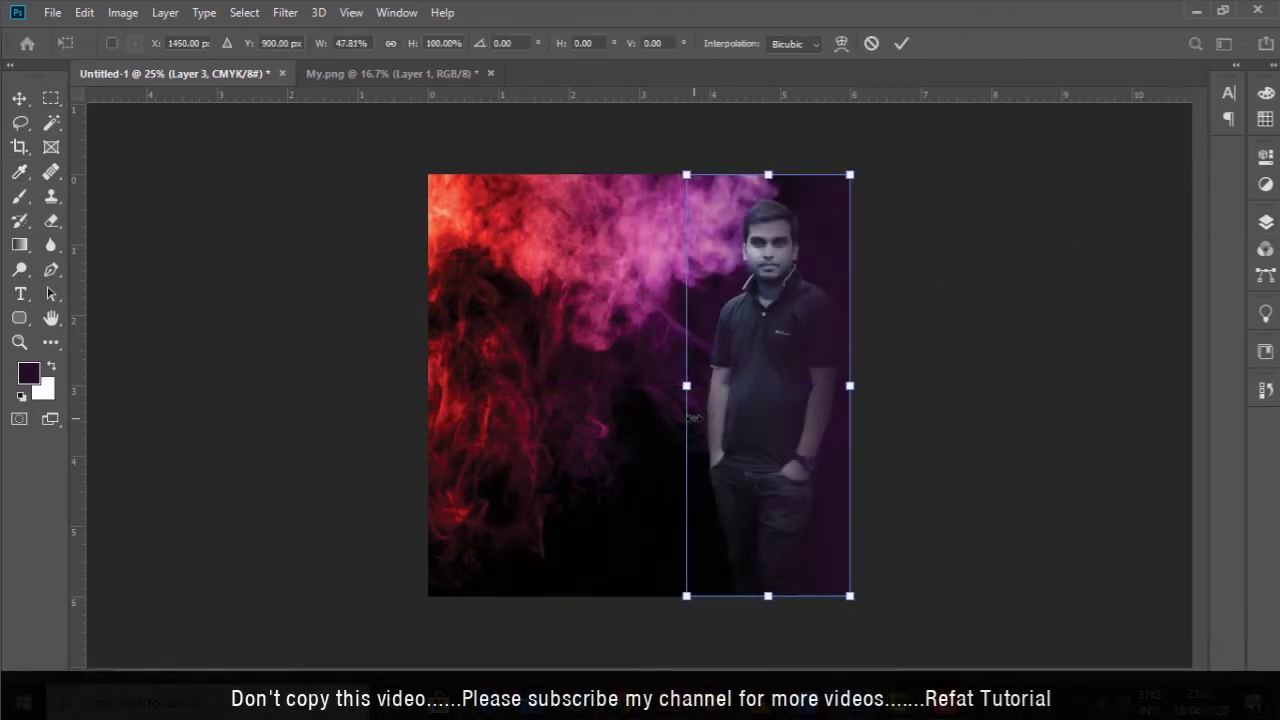
key("Return")
key("z")
mouse_move(823, 249)
left_mouse_down()
mouse_move(937, 234)
mouse_move(869, 253)
left_mouse_up()
left_click(860, 254)
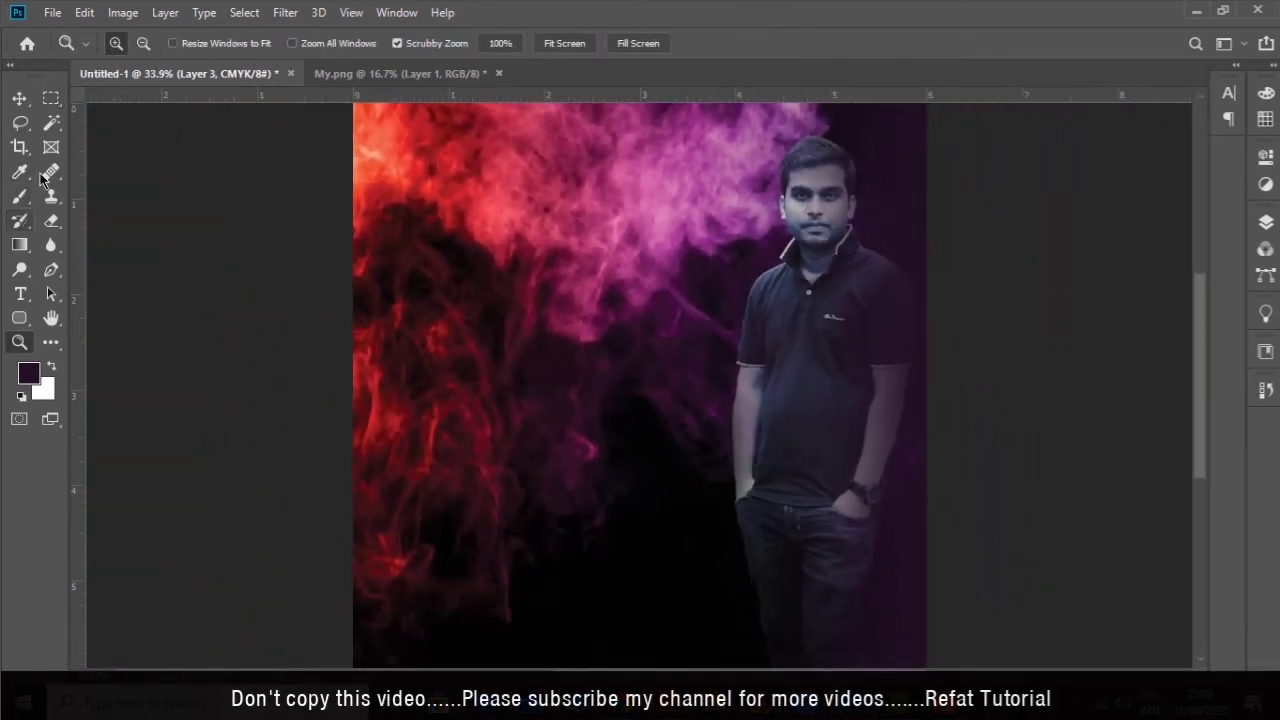
Set the Eraser to size 250 at 17% opacity to clear haze from the man
left_click(19, 98)
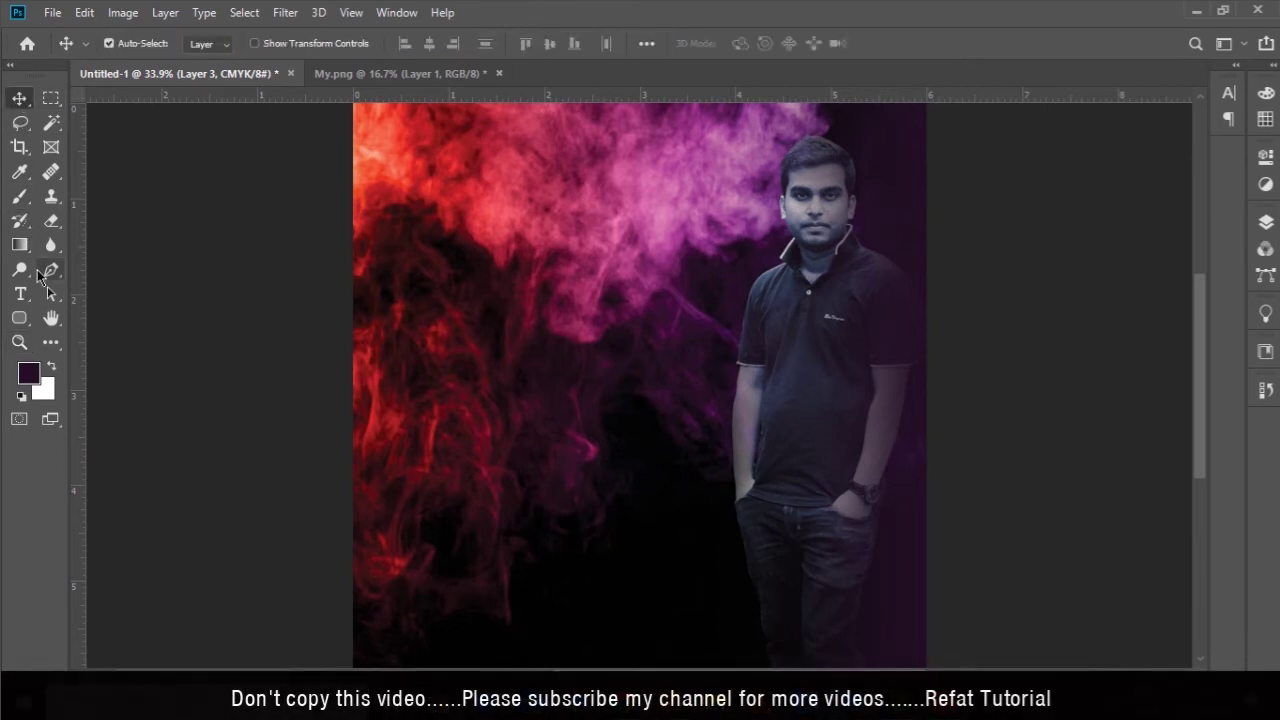
key("e")
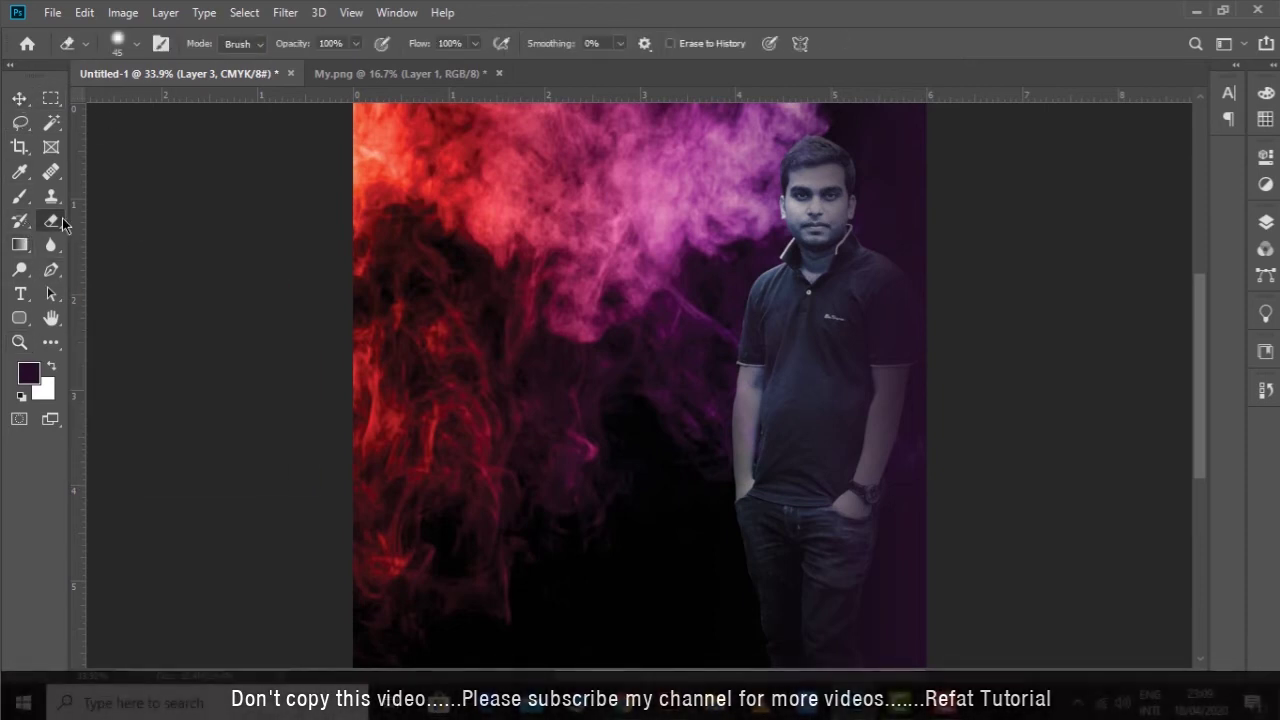
key("bracketright")
key("bracketright")
key("bracketright")
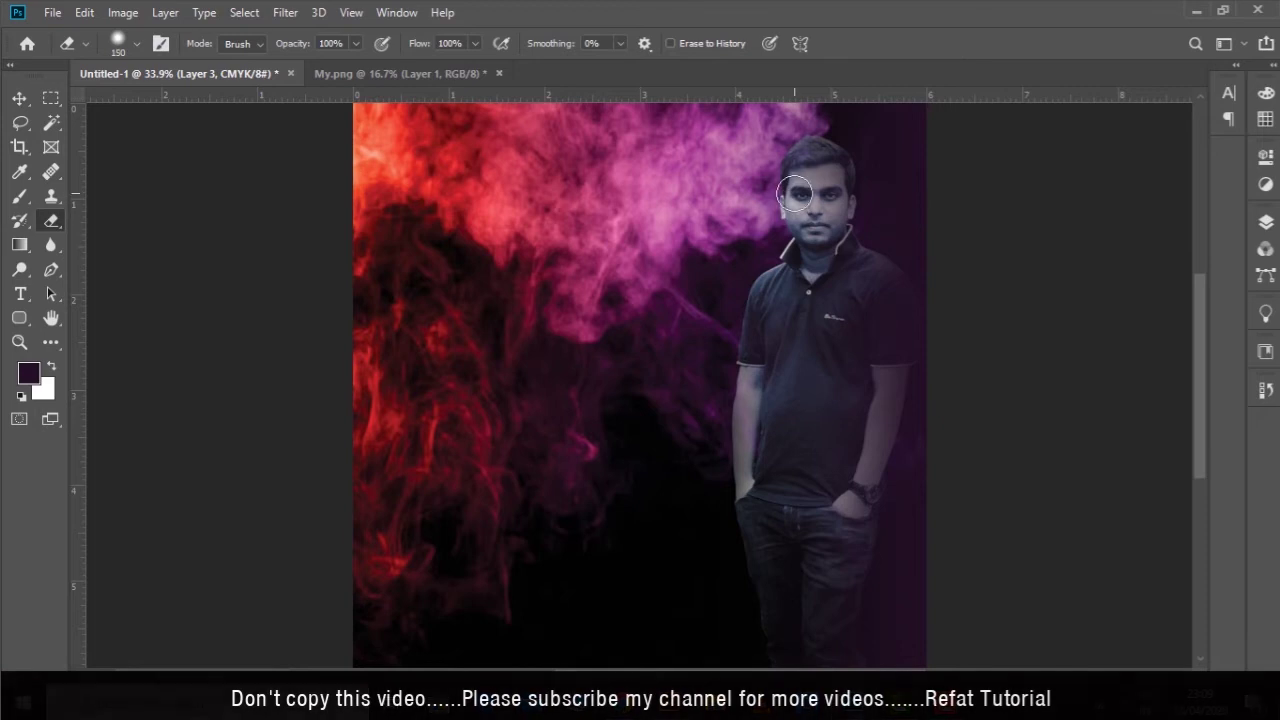
key("bracketright")
key("bracketright")
key("bracketright")
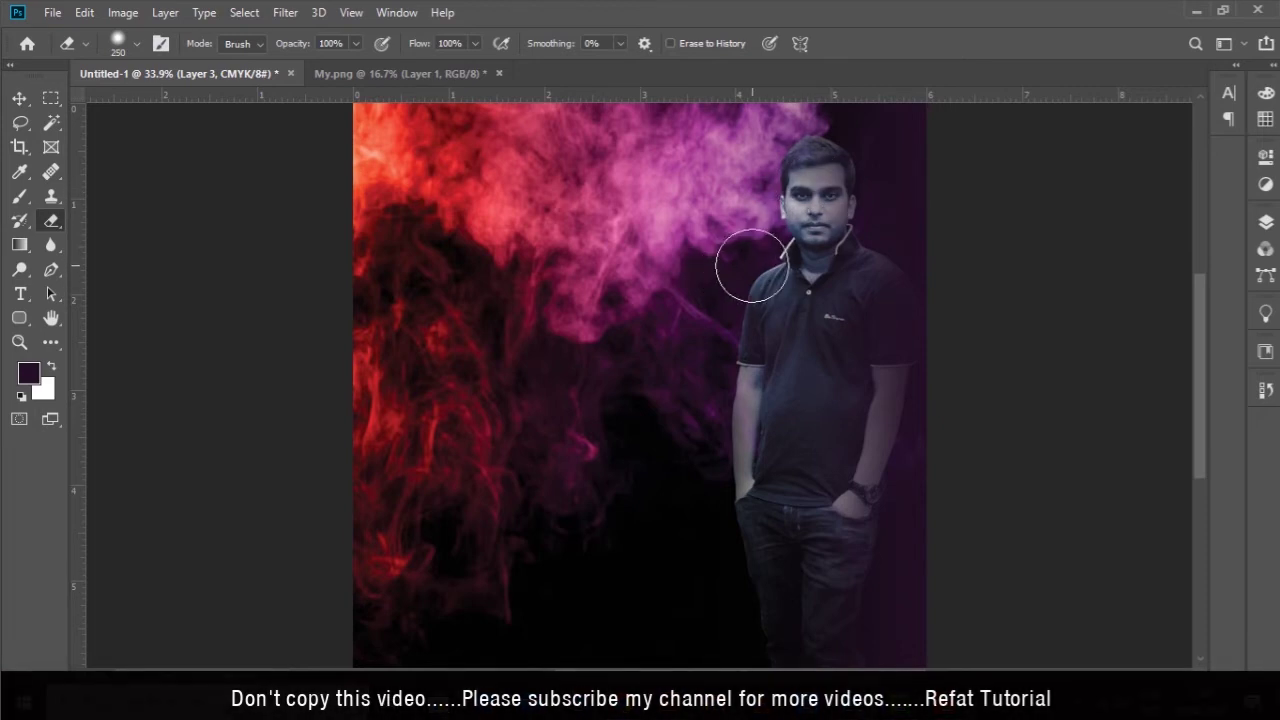
left_click(354, 44)
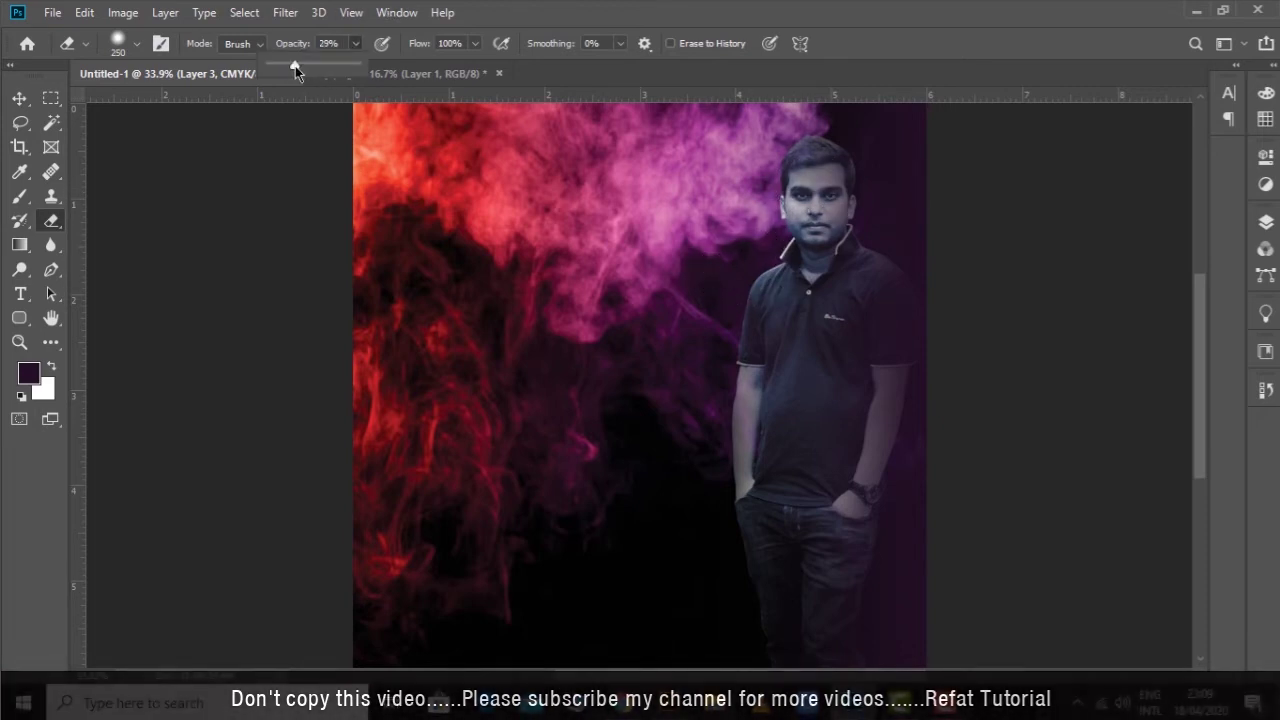
left_click_drag(295, 66, 281, 66)
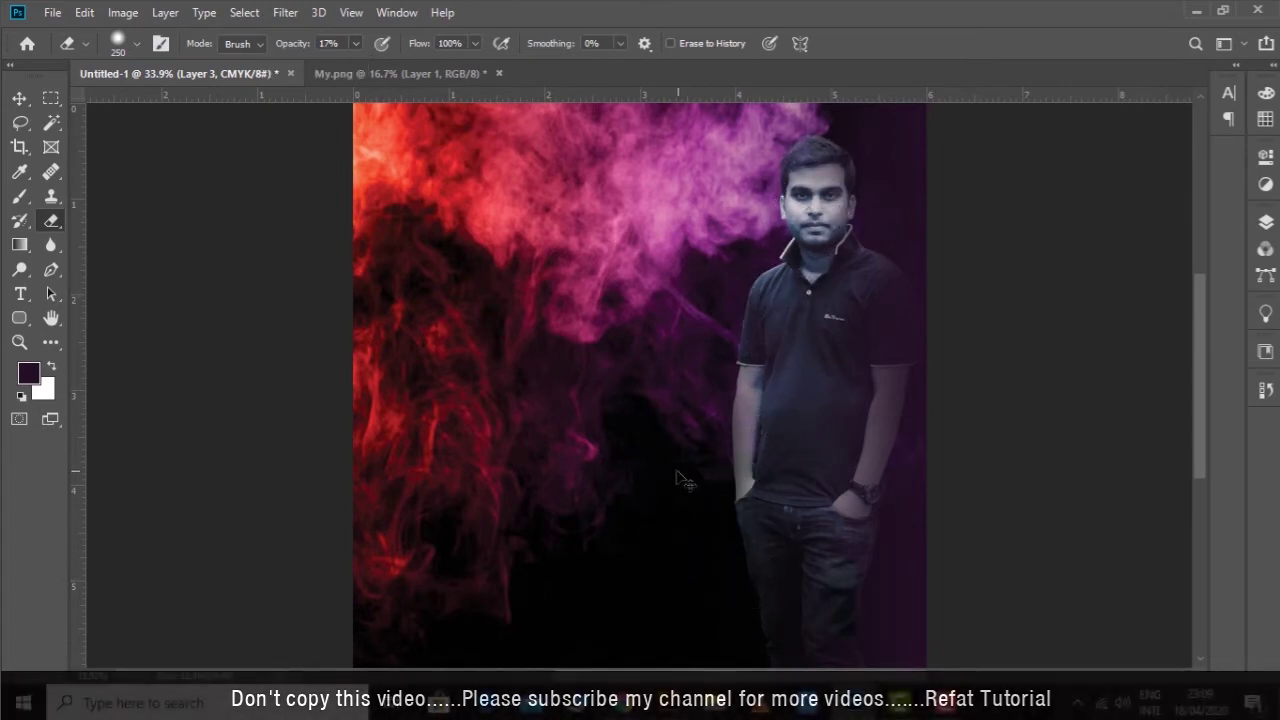
key("ctrl+minus")
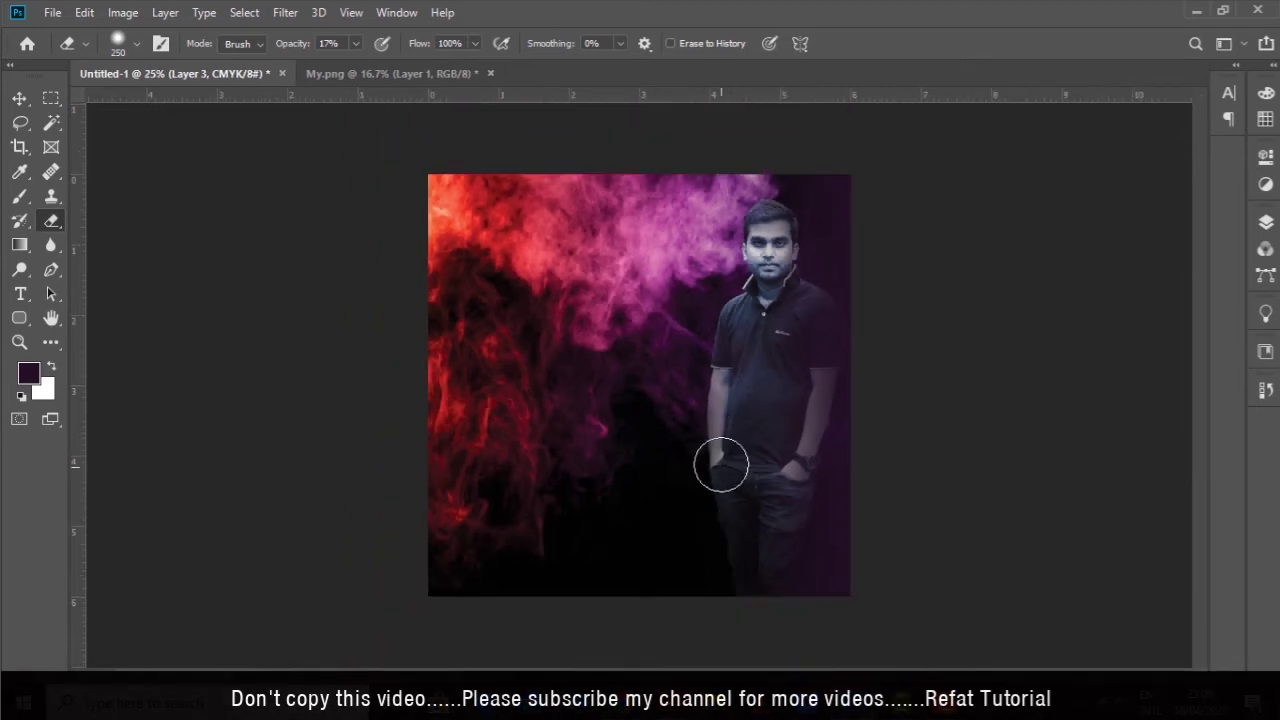
key("z")
left_click_drag(820, 368, 949, 374)
key("v")
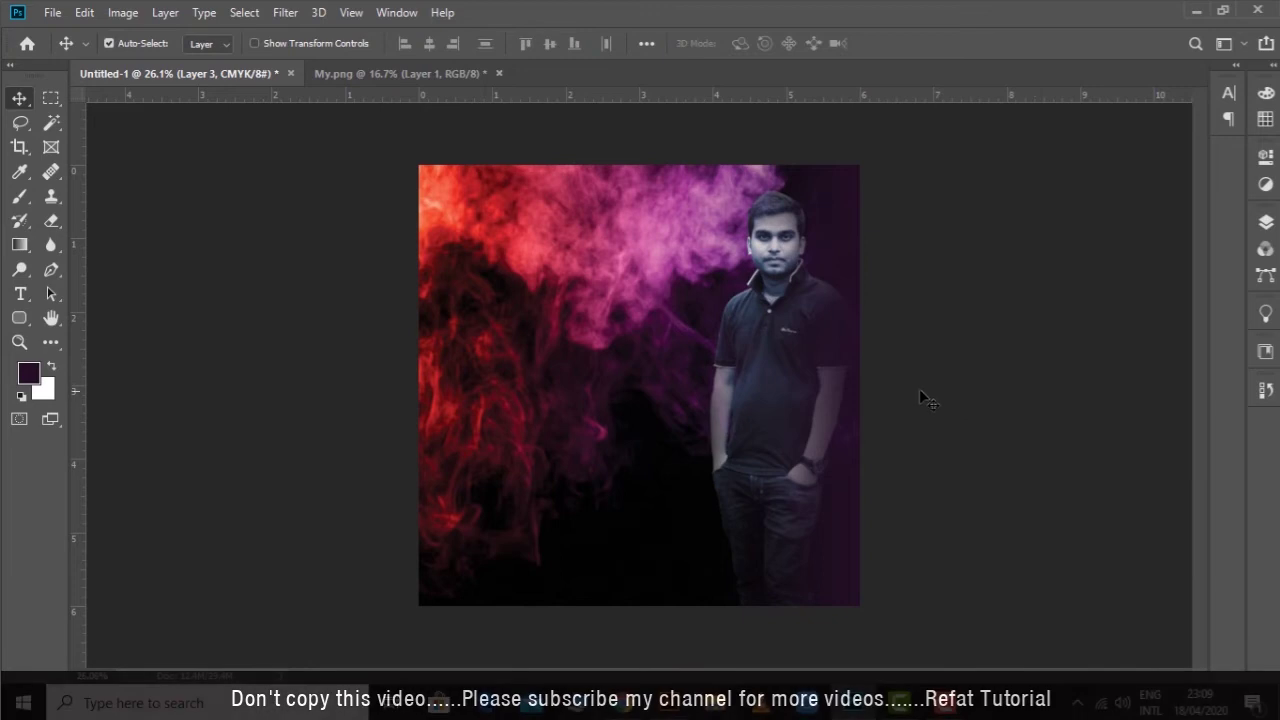
Fill a marquee band across the cover's bottom with black on a new Layer 4
left_click(51, 97)
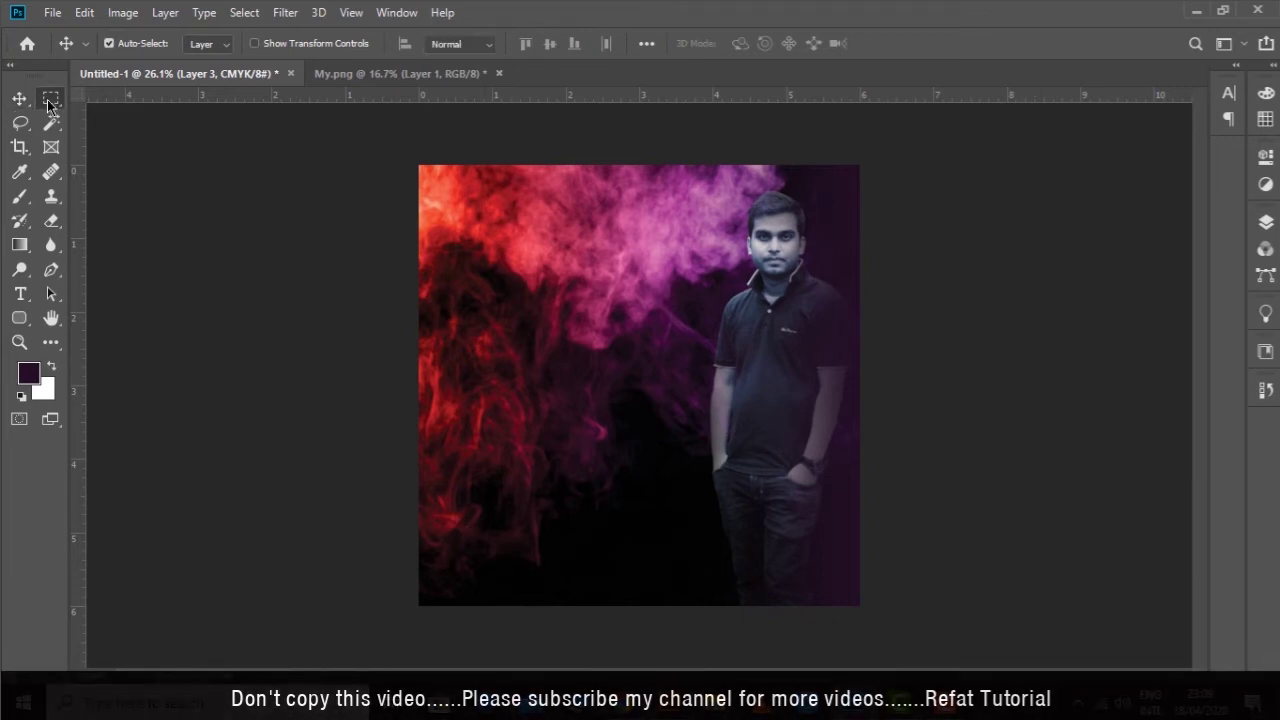
mouse_move(365, 530)
left_mouse_down()
mouse_move(930, 626)
mouse_move(957, 614)
left_mouse_up()
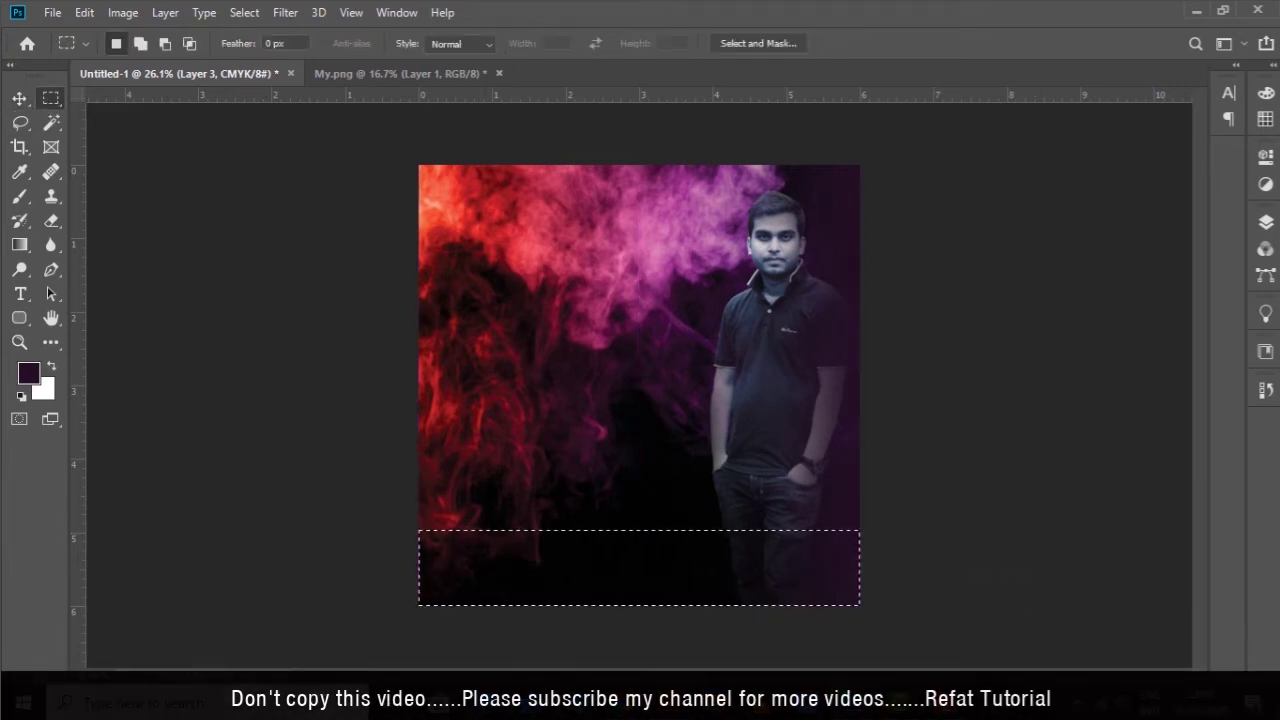
left_click(1265, 222)
left_click(1188, 592)
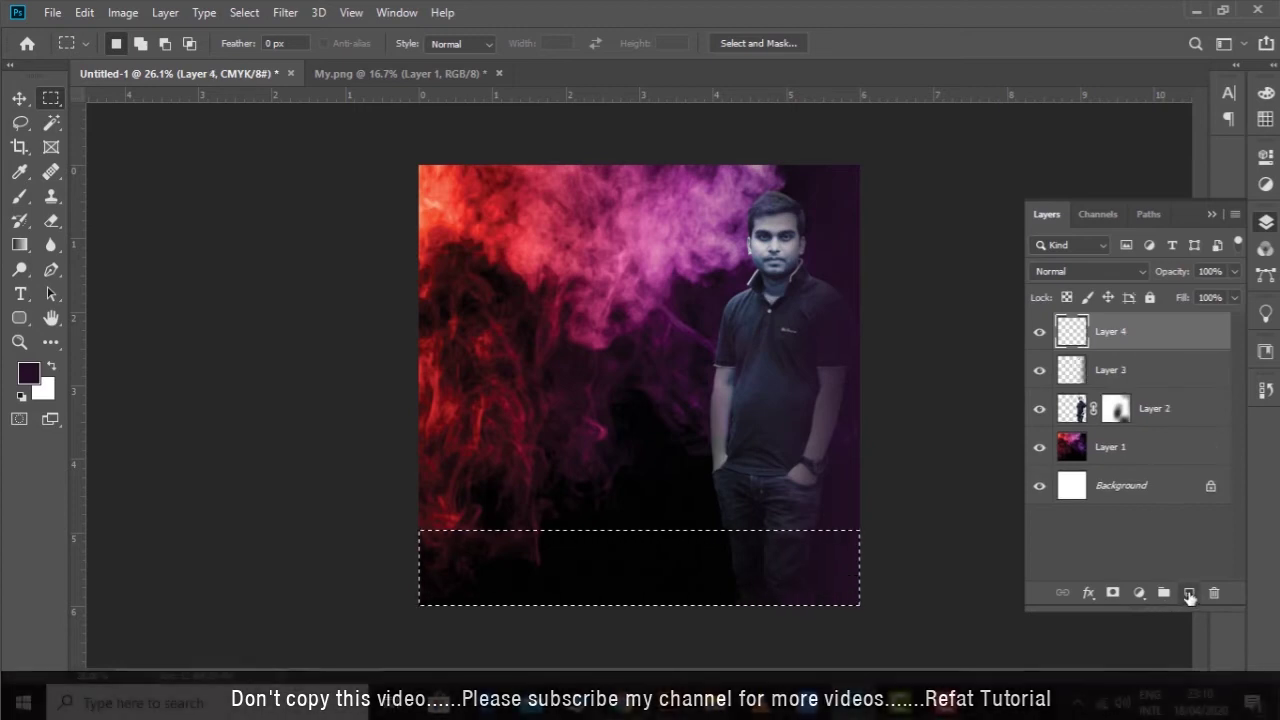
key("i")
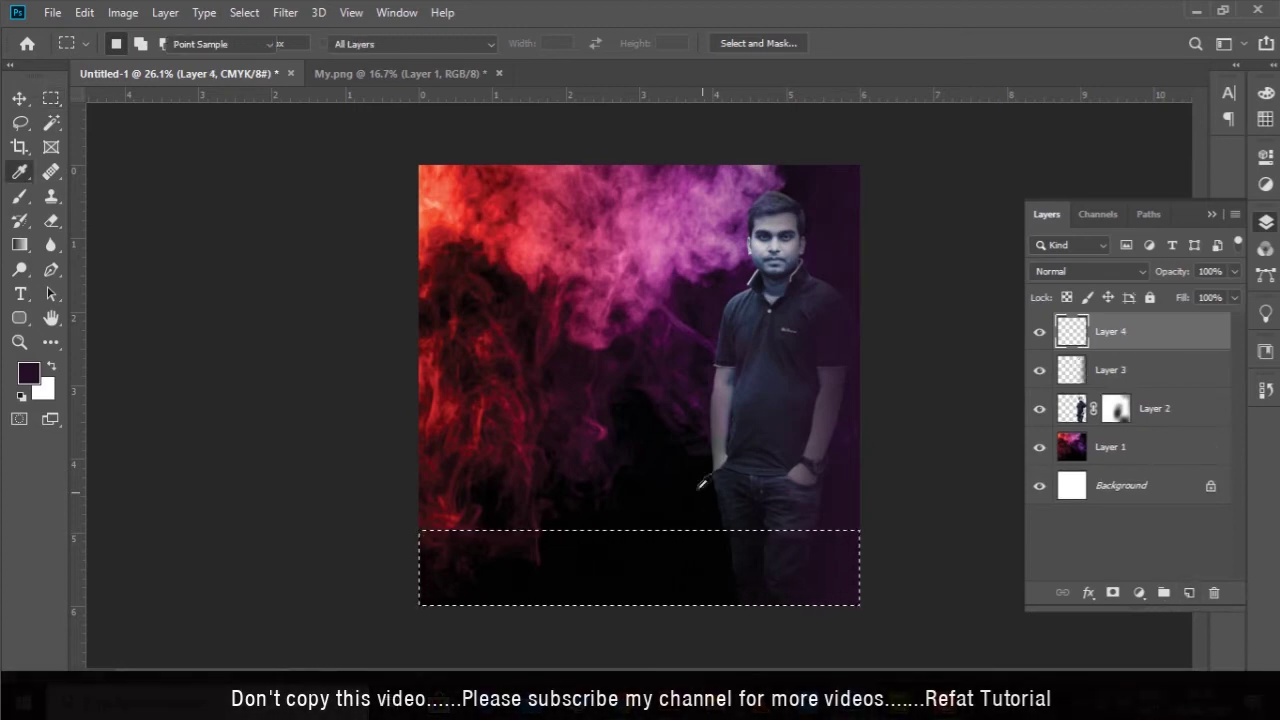
left_click(706, 572)
key("alt+BackSpace")
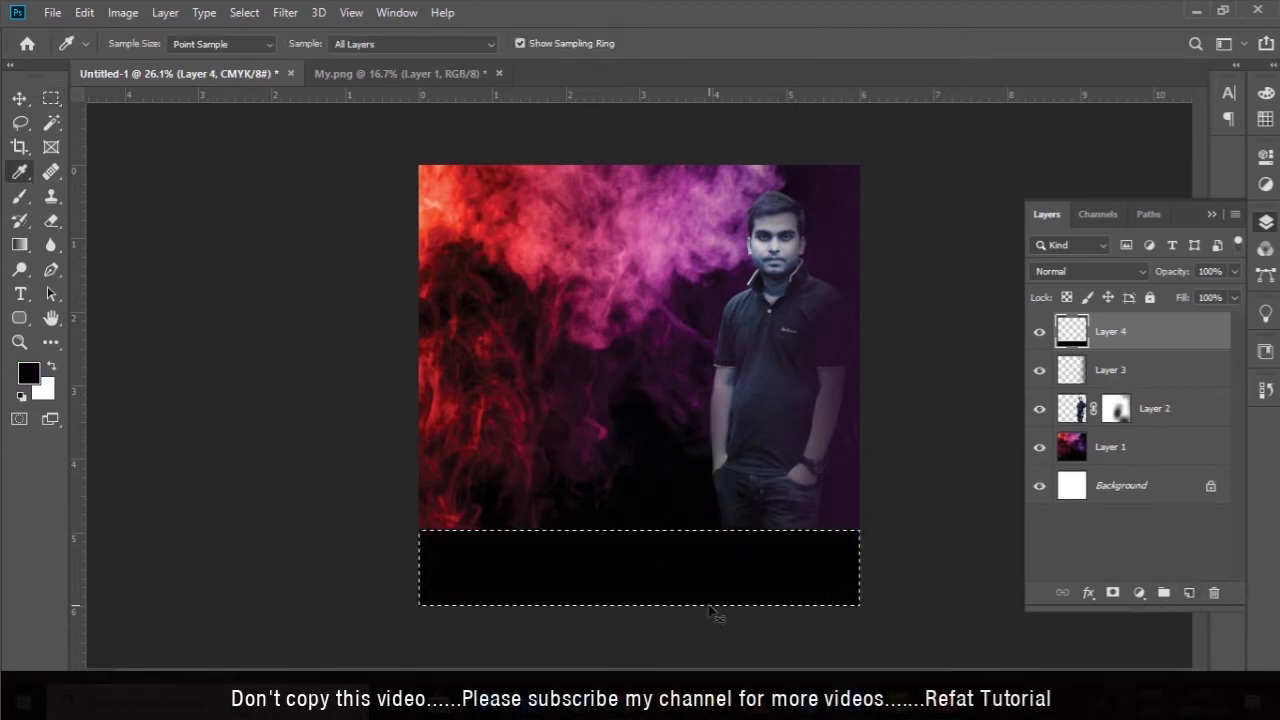
Soften the black band with a Gaussian Blur of radius 147.4 px
left_click(285, 12)
mouse_move(390, 225)
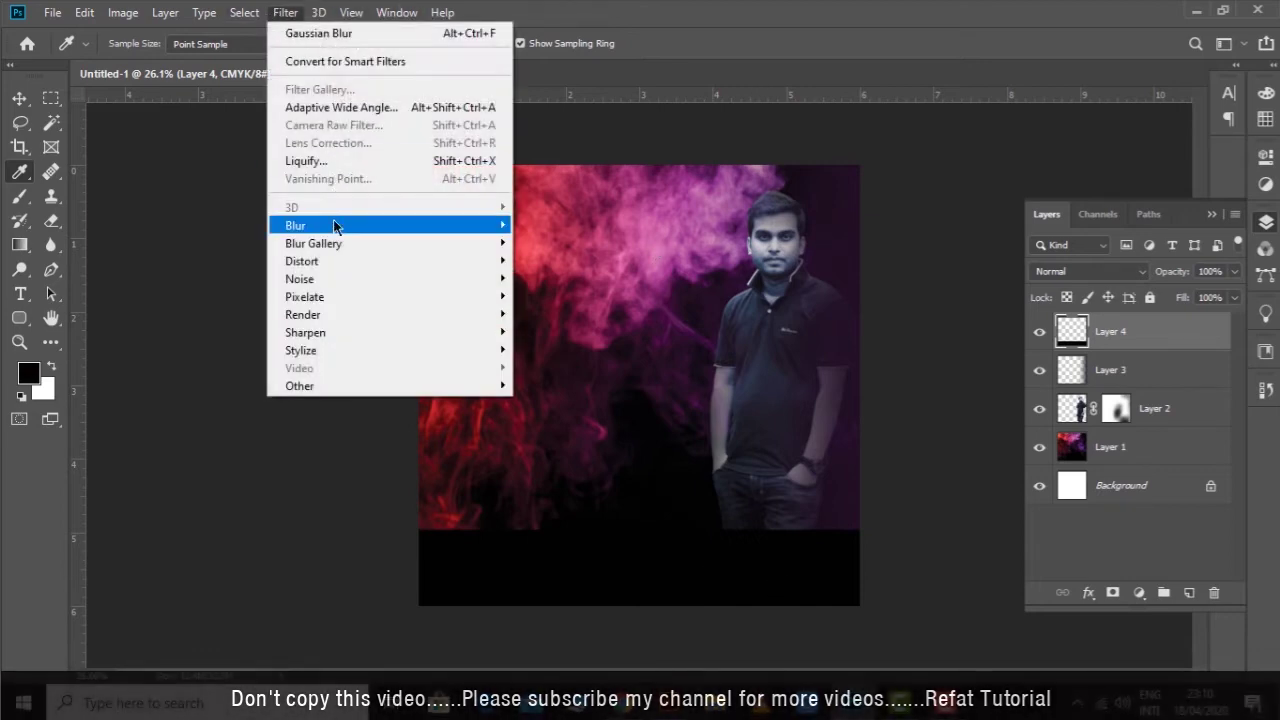
left_click(565, 296)
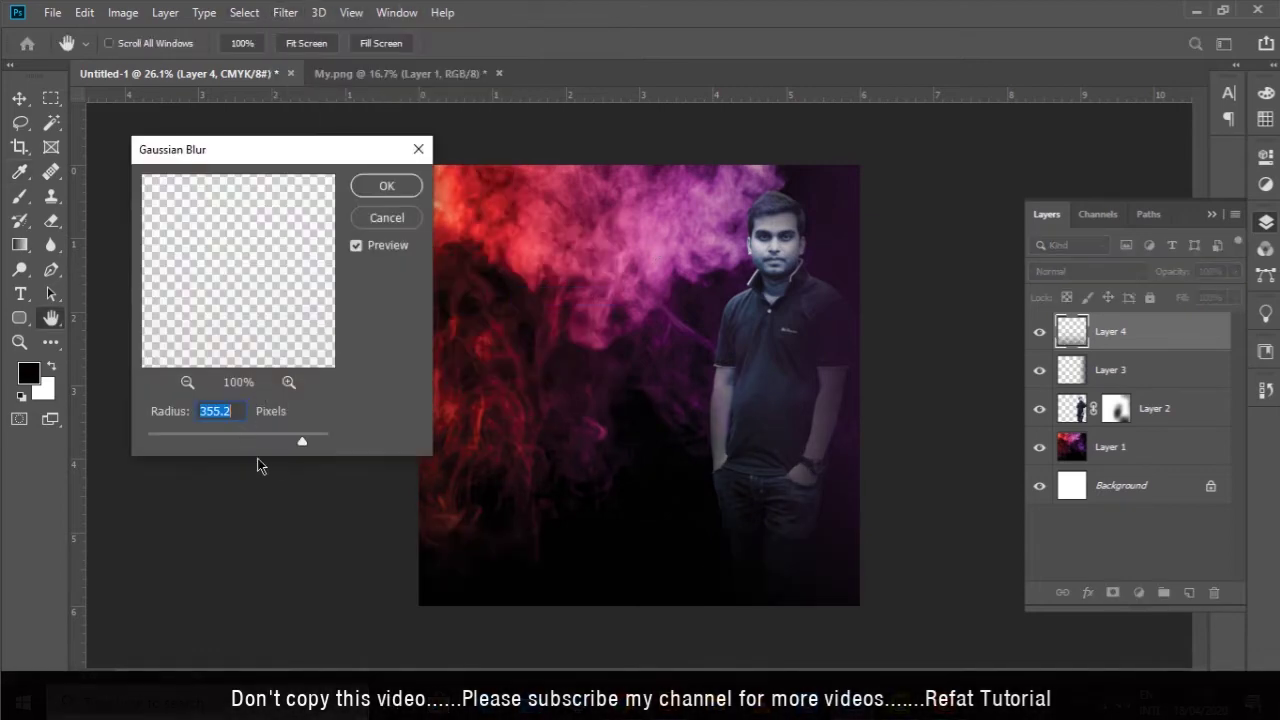
left_click_drag(289, 433, 277, 429)
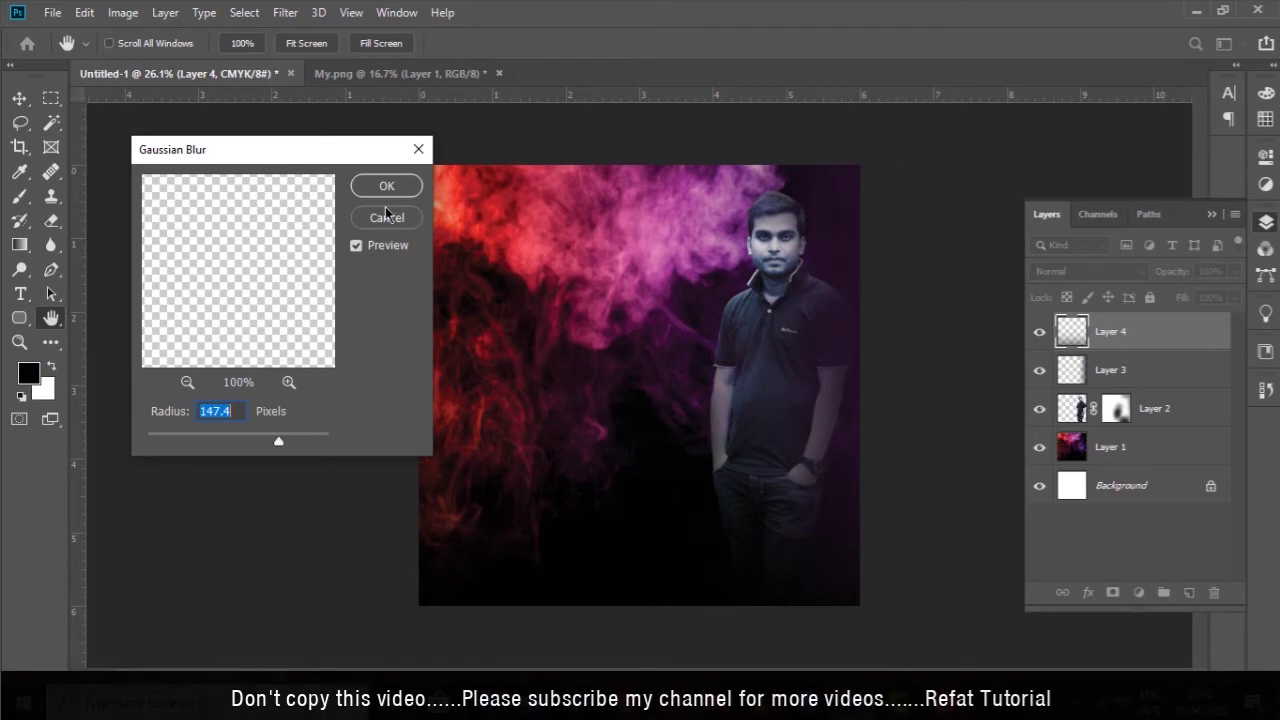
left_click(386, 190)
key("i")
key("ctrl+plus")
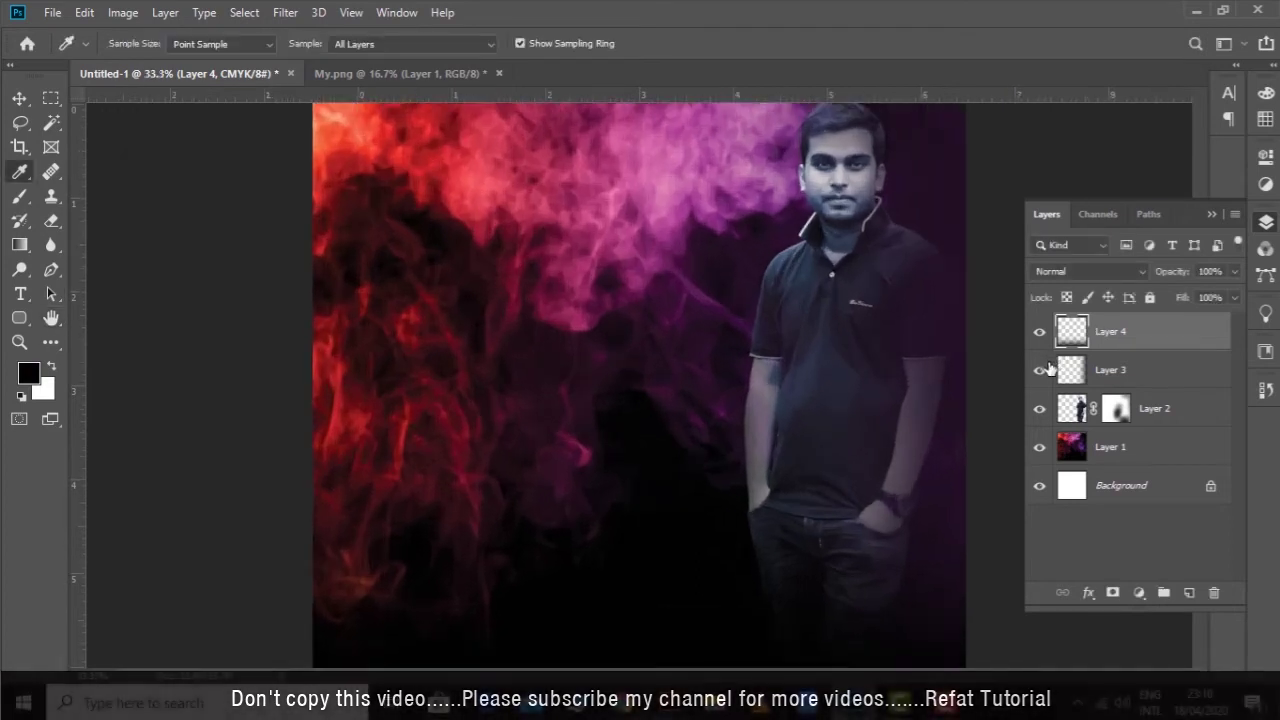
key("ctrl+minus")
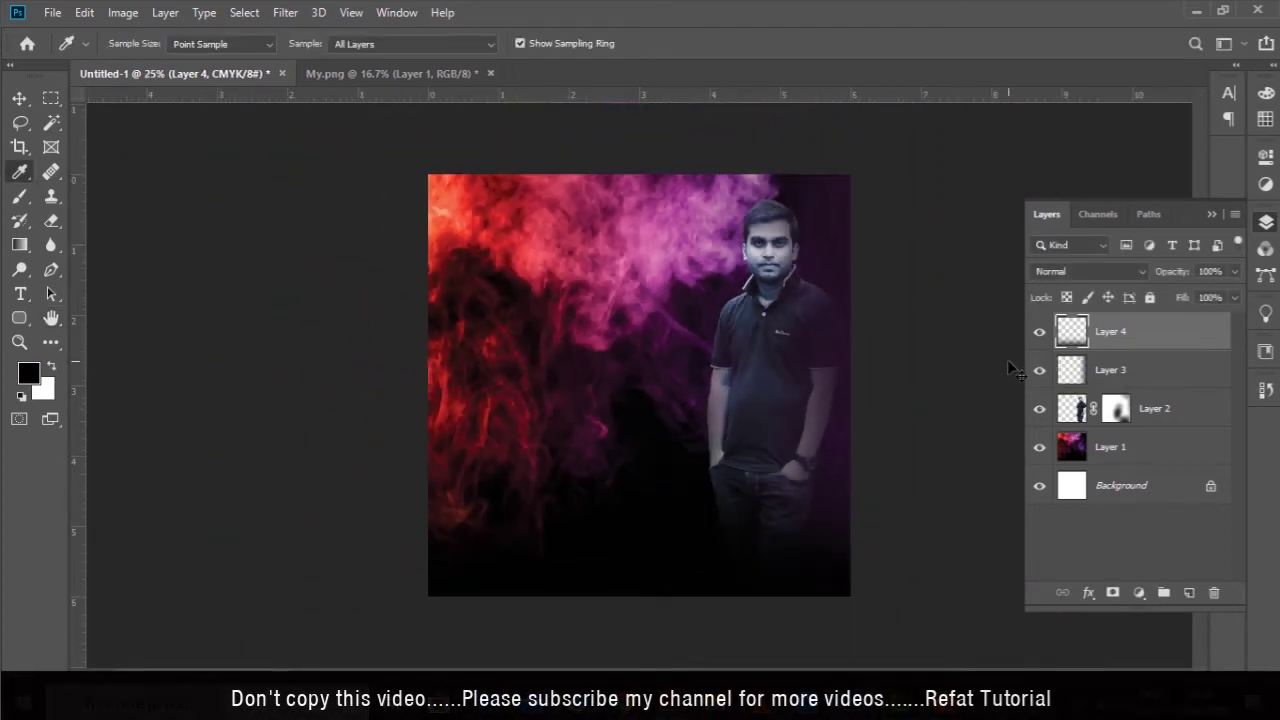
key("ctrl+plus")
left_click(1116, 408)
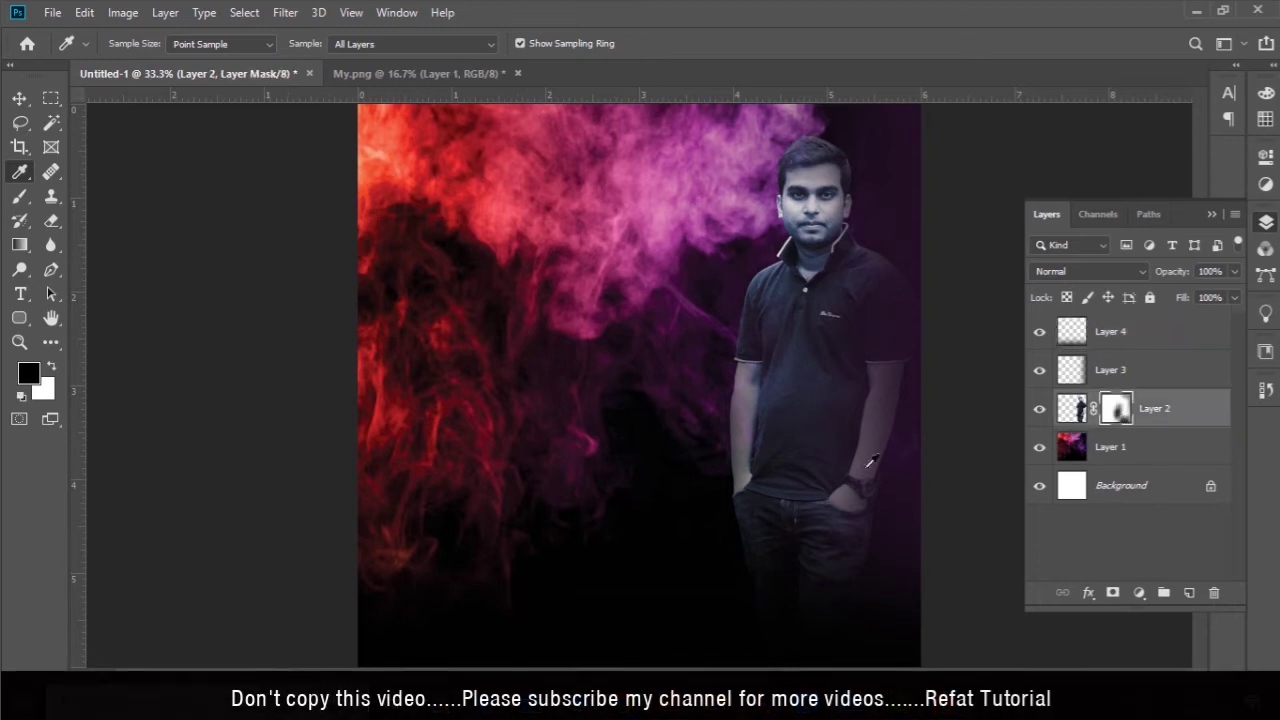
key("b")
key("bracketleft")
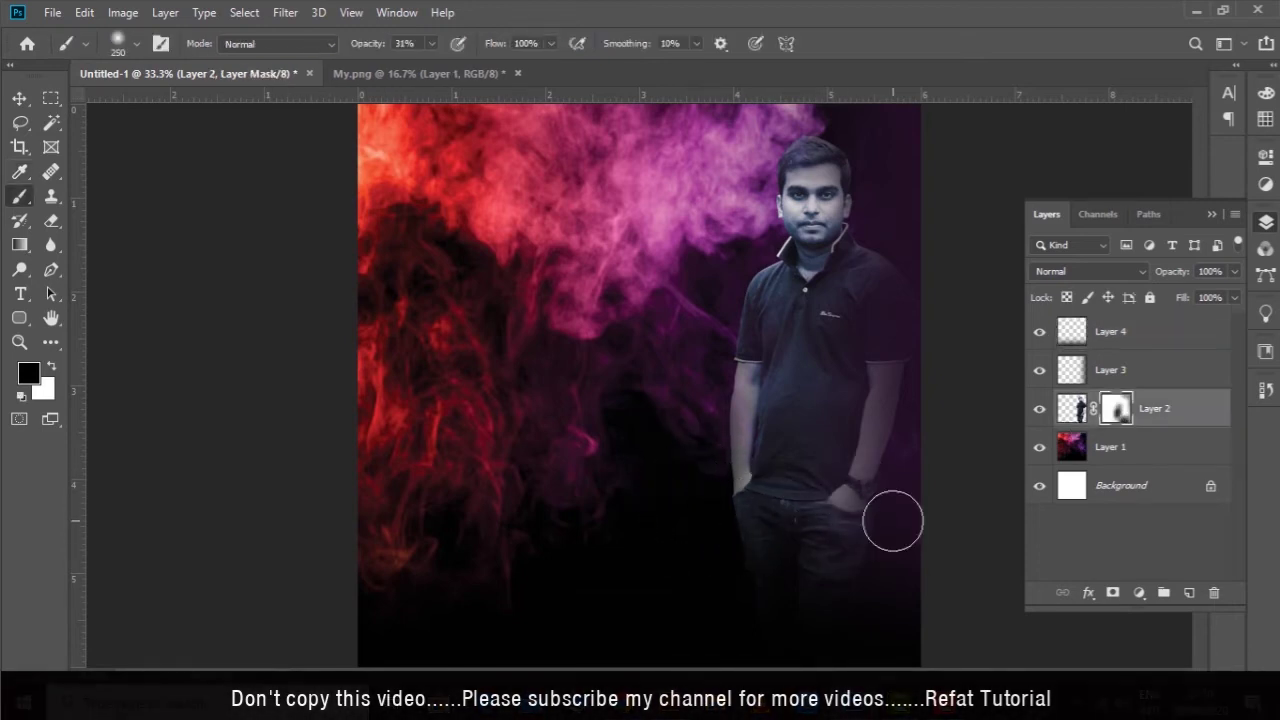
key("x")
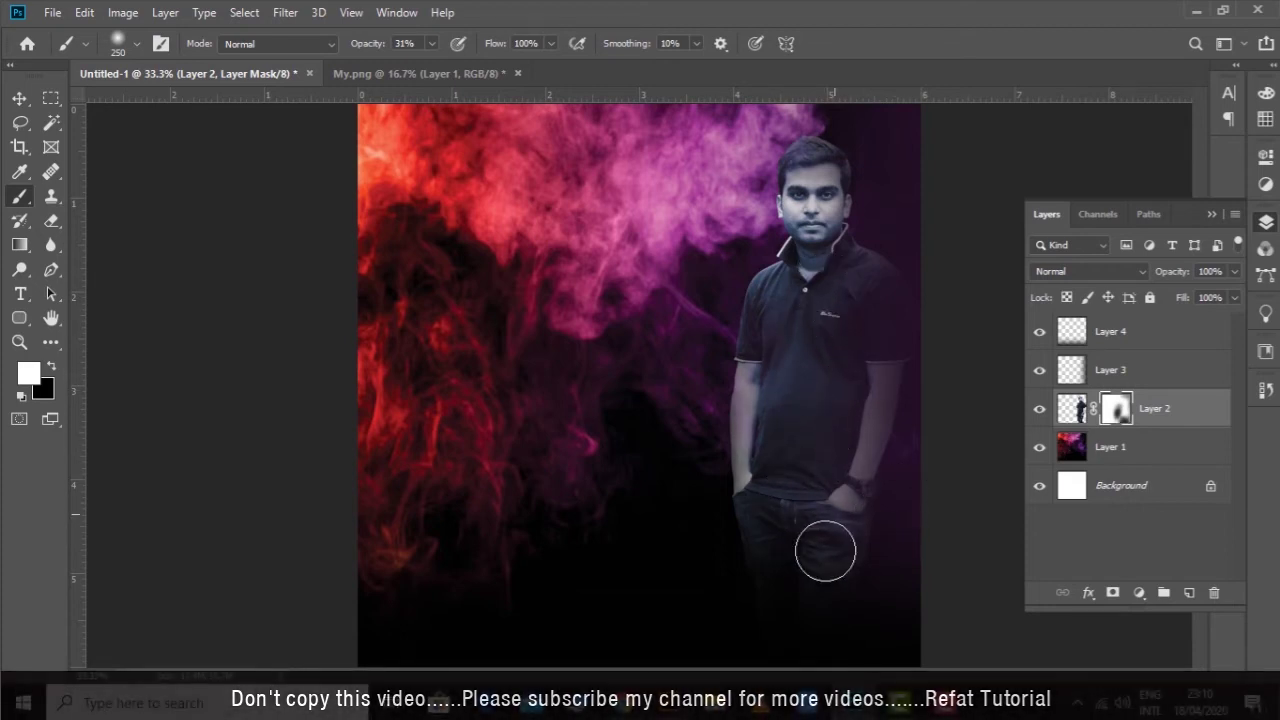
key("ctrl+minus")
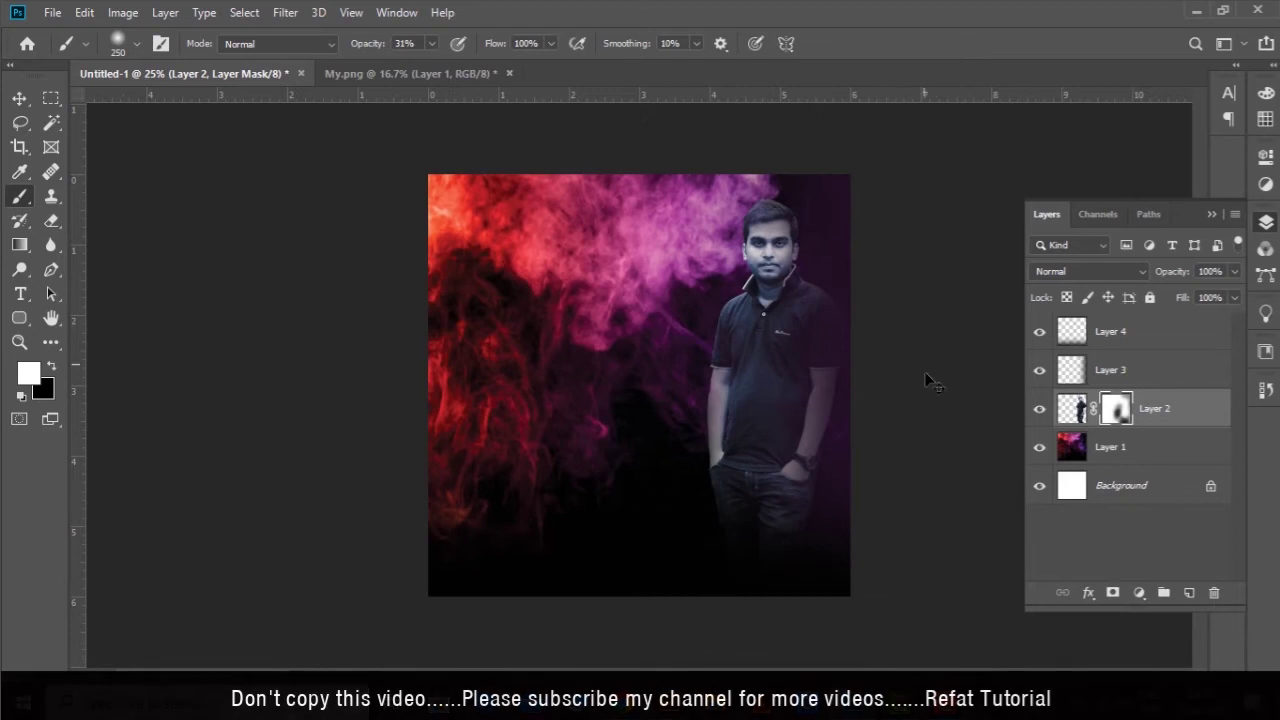
key("v")
key("x")
left_click(955, 372)
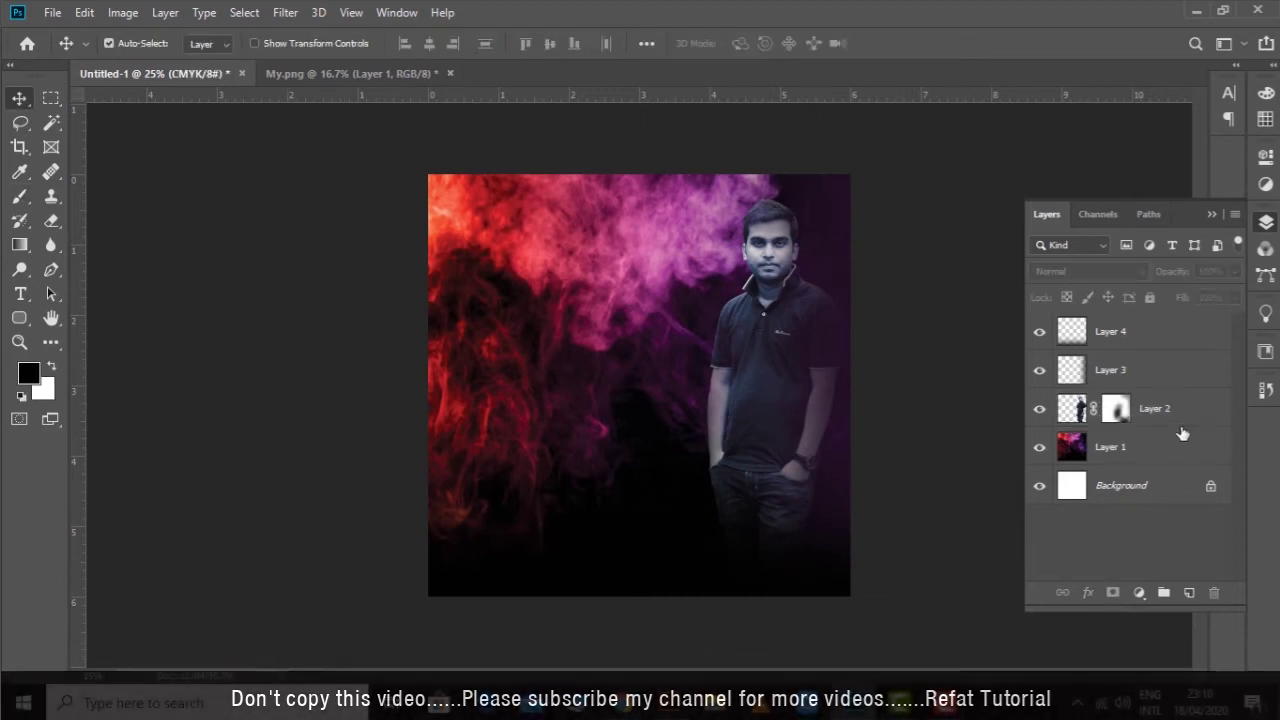
left_click(1180, 412)
left_click(1166, 330, "shift")
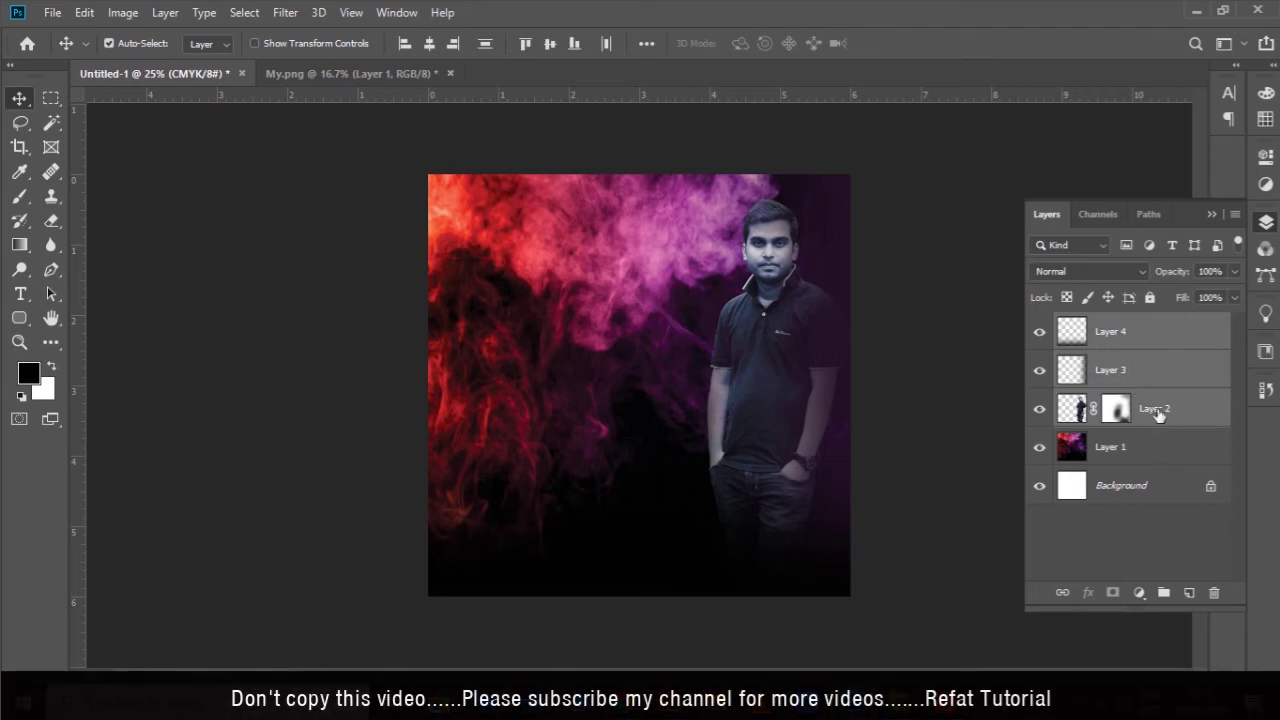
left_click(1160, 415)
key("ctrl+t")
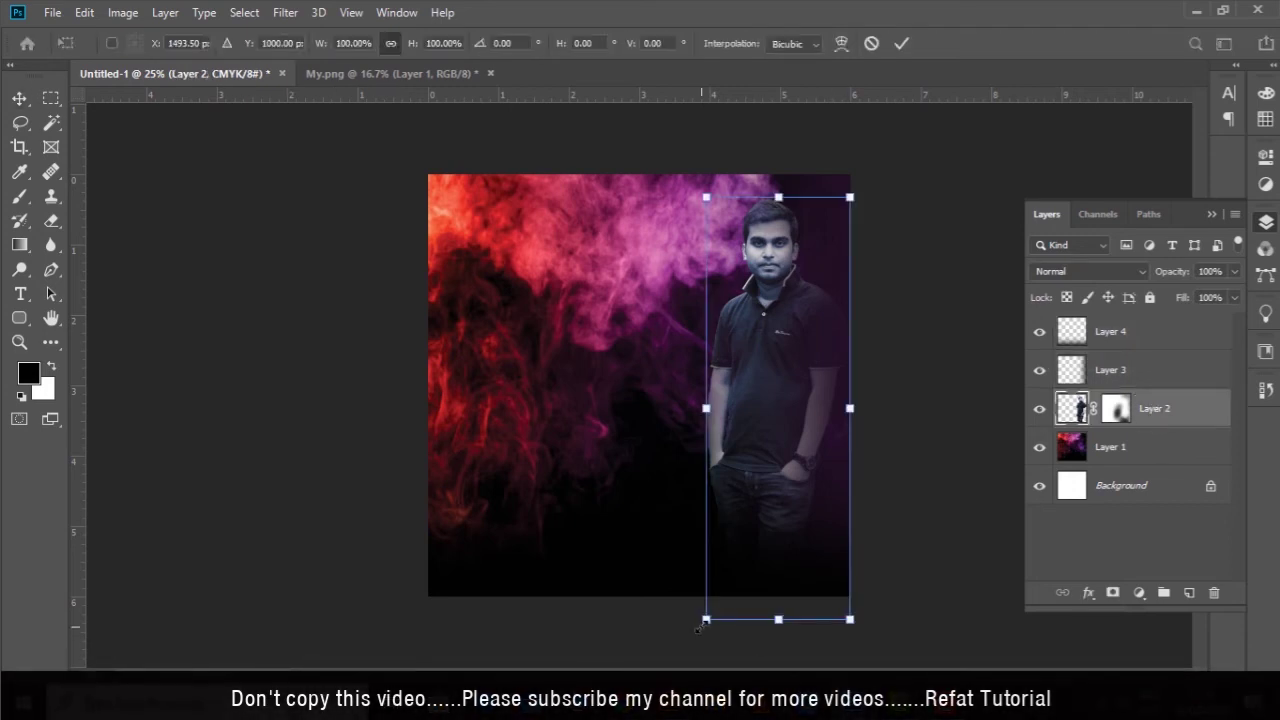
Scale the man's photo on Layer 2 up to about 116% and commit the resize
left_click_drag(699, 628, 684, 672)
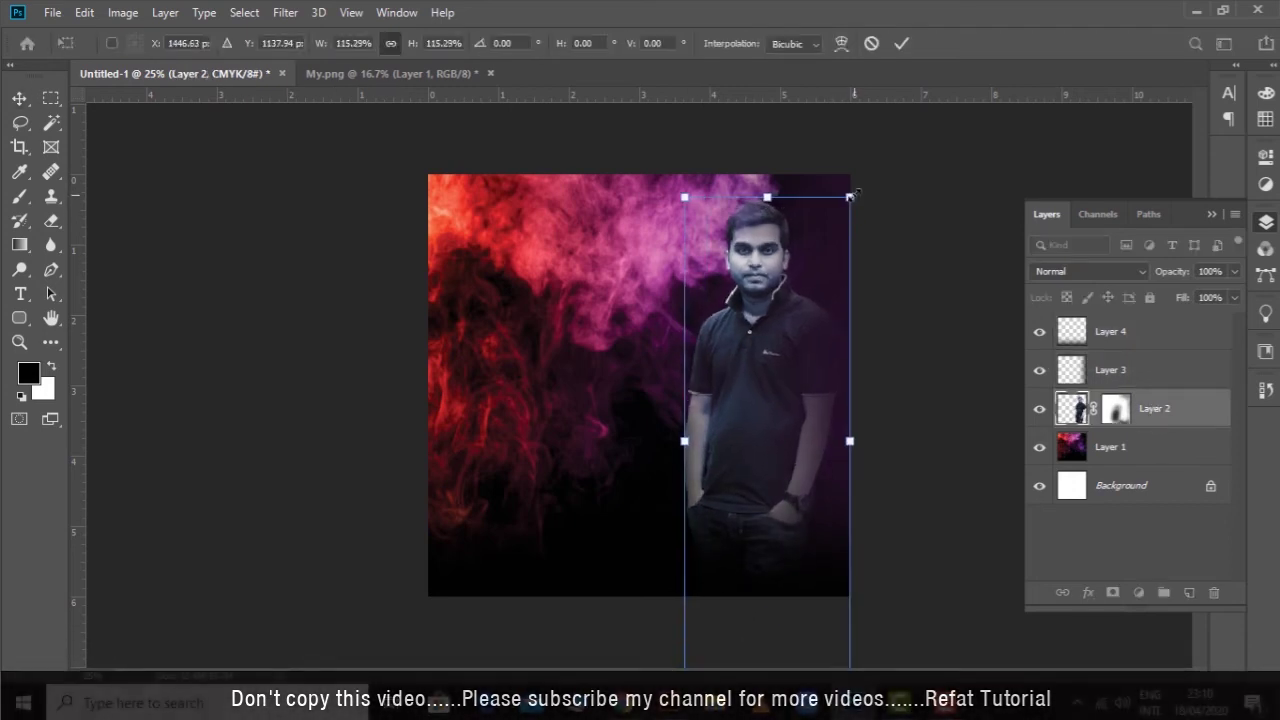
left_click_drag(850, 196, 852, 191)
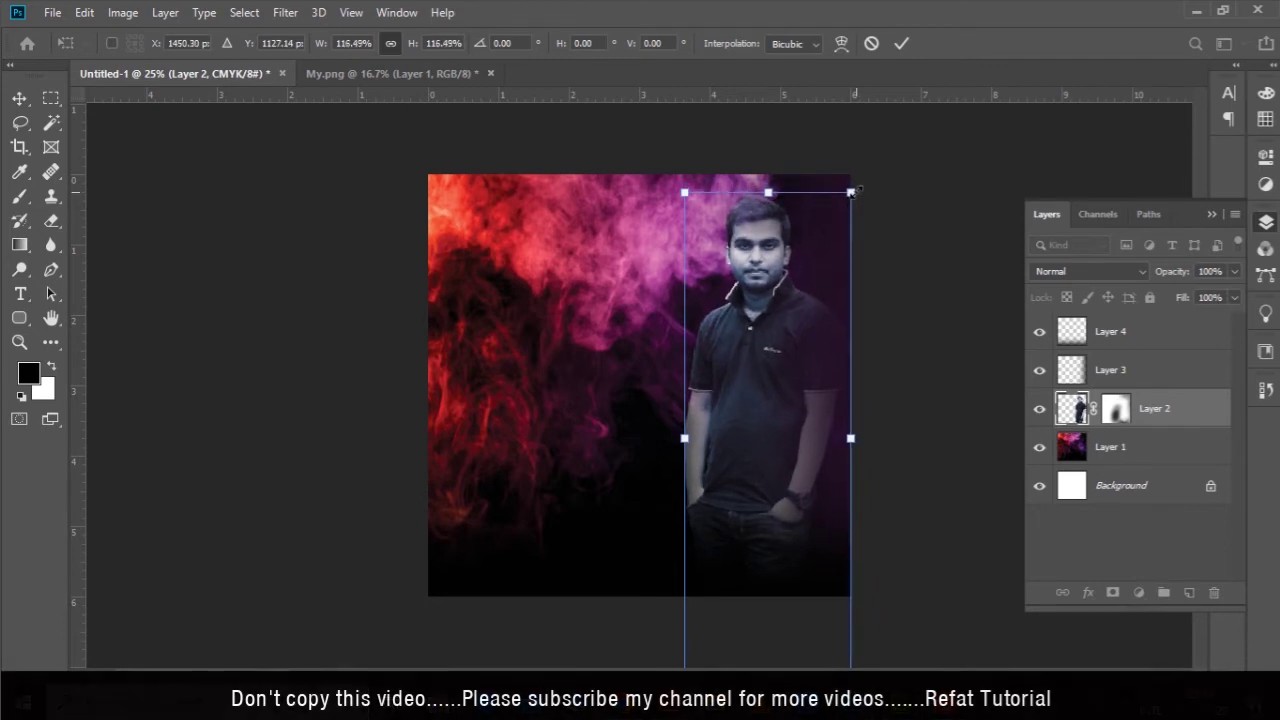
key("Return")
key("z")
left_click_drag(852, 222, 1104, 400)
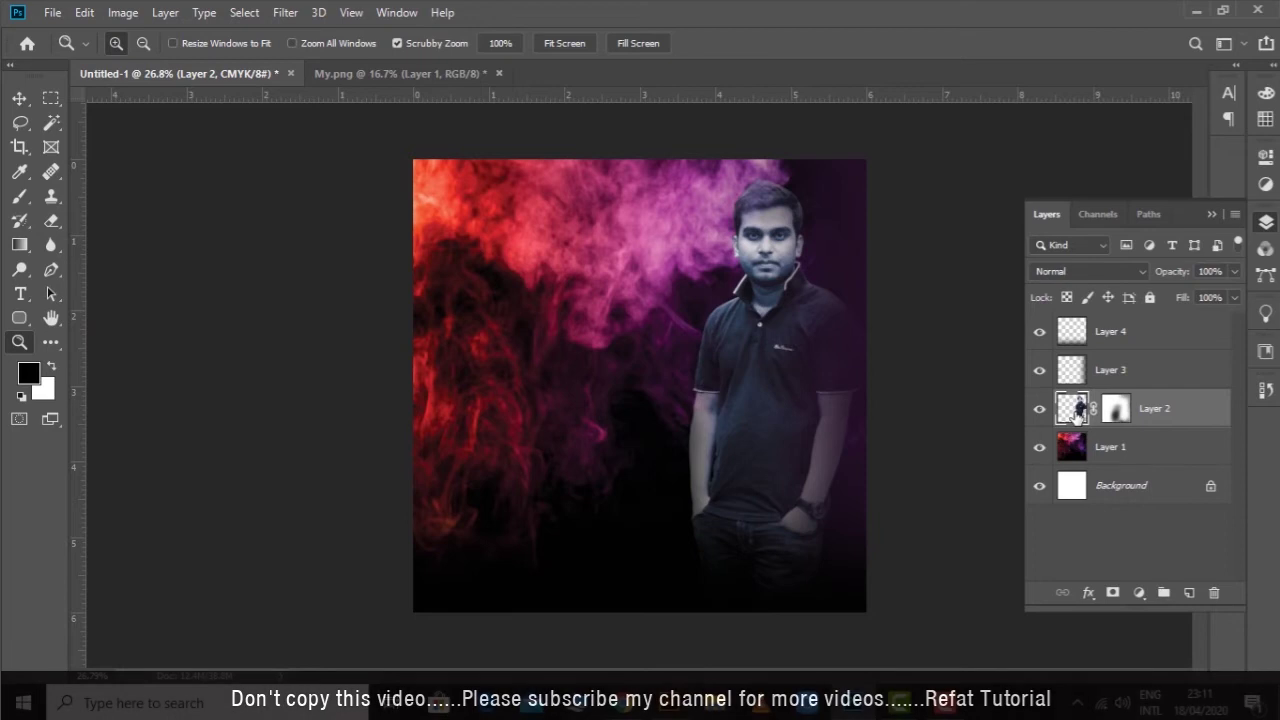
left_click(123, 12)
mouse_move(151, 62)
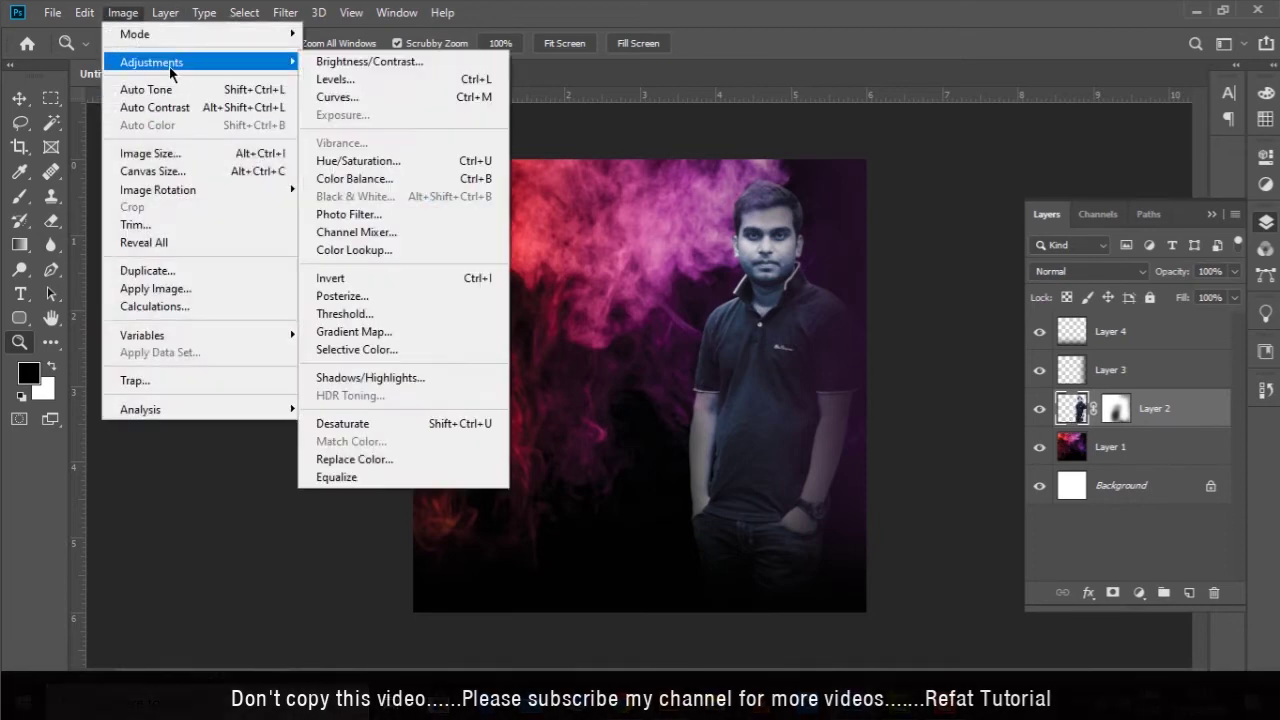
Darken the man's layer slightly with a Hue/Saturation adjustment
left_click(394, 163)
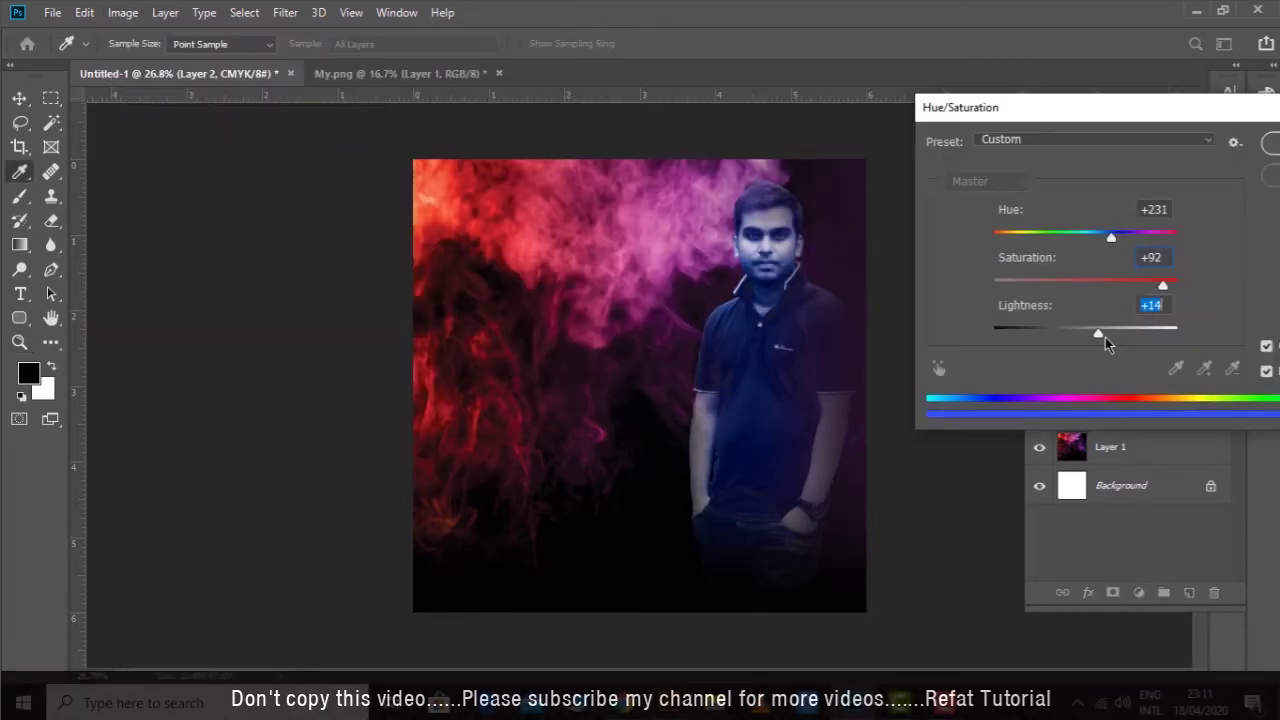
left_click_drag(1105, 337, 1092, 341)
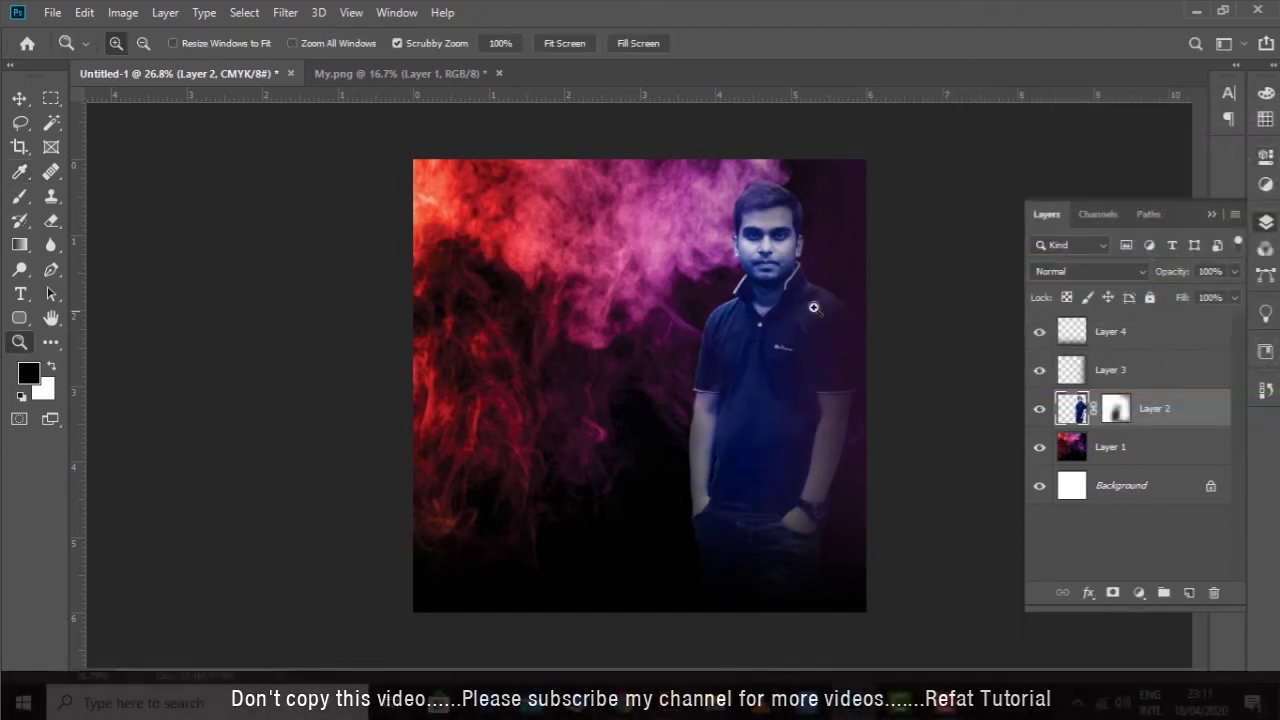
left_click_drag(815, 309, 825, 341)
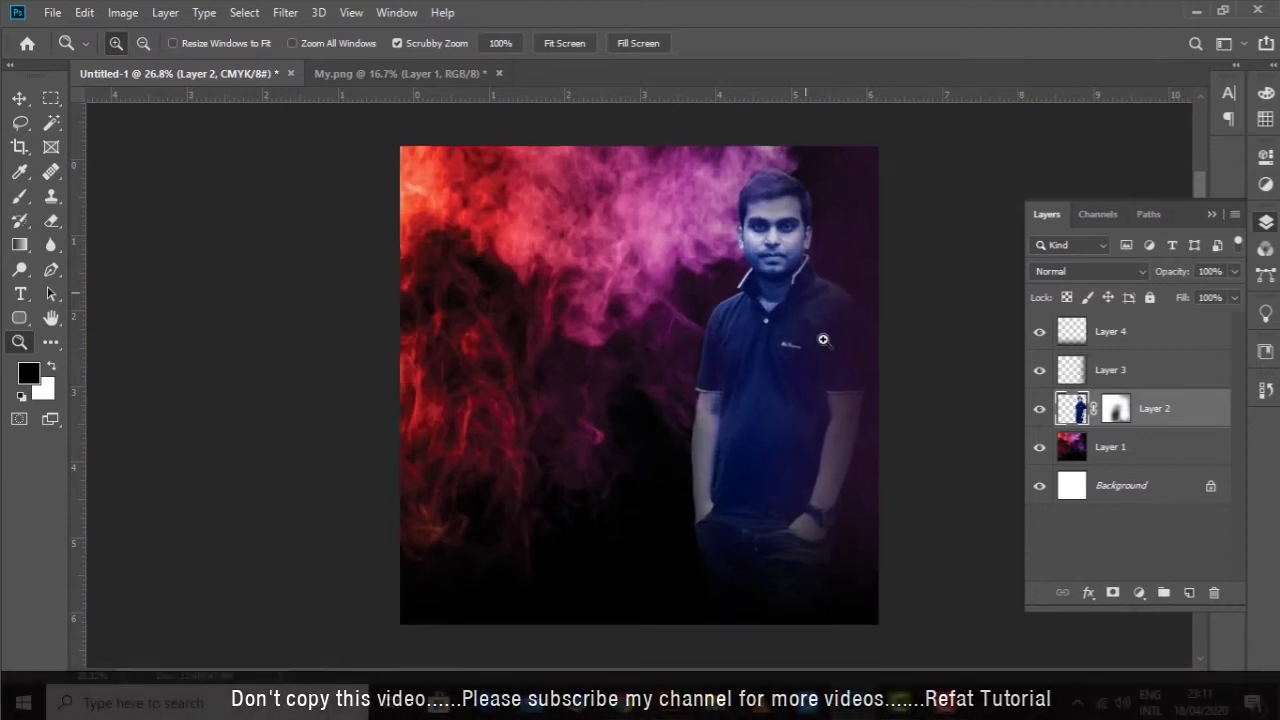
left_click(1216, 216)
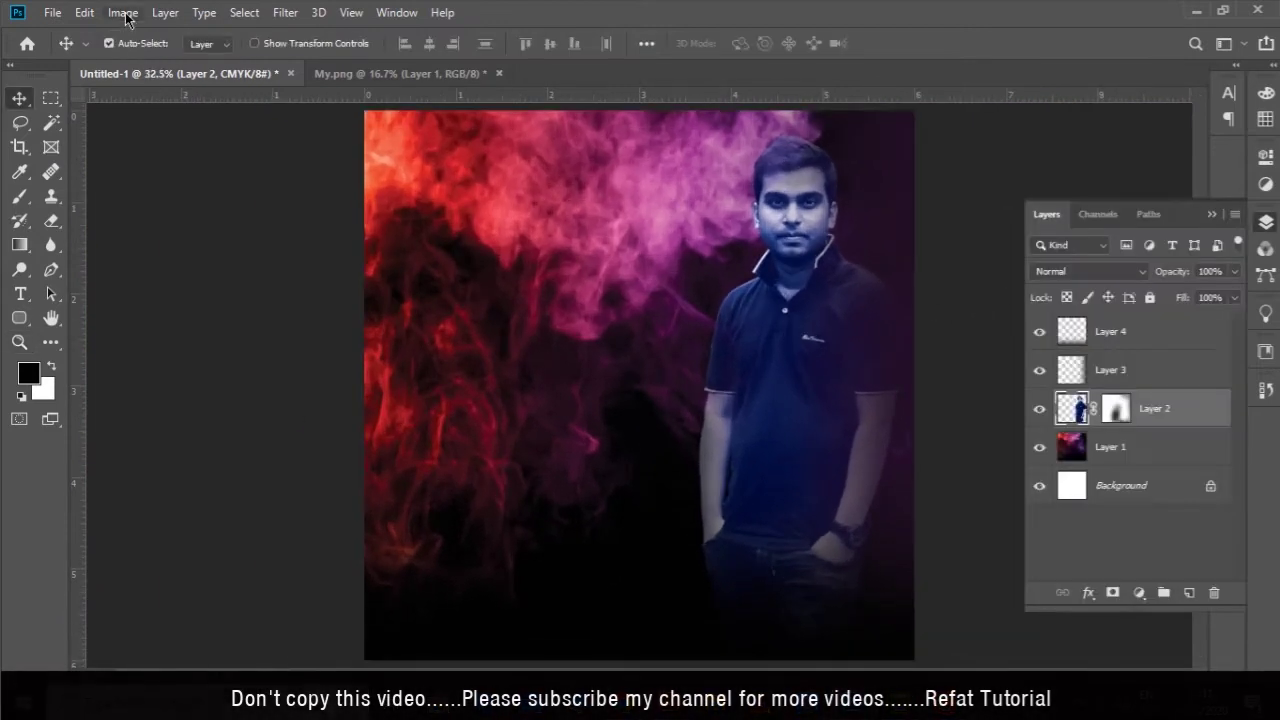
Apply Selective Color on Blues: lower Cyan, raise Magenta, reduce Yellow for a purple tint
left_click(123, 12)
left_click(357, 349)
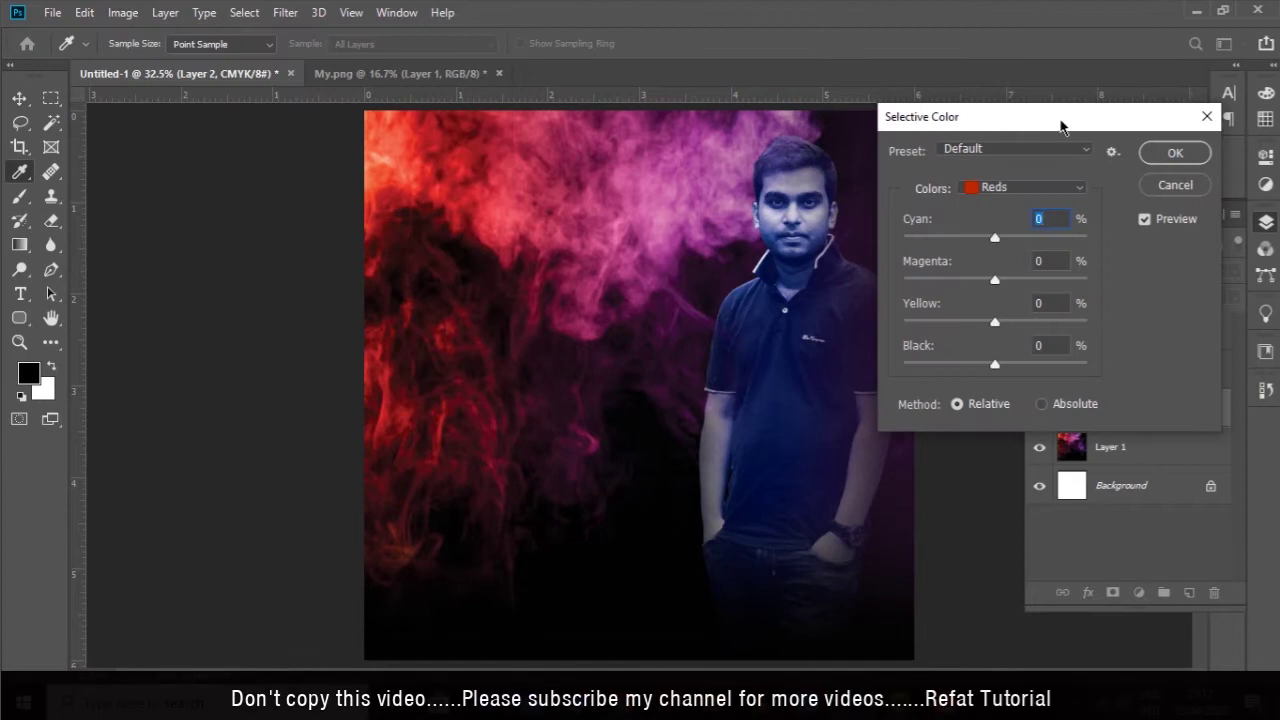
left_click_drag(1063, 123, 1169, 115)
left_click(1120, 184)
left_click(1100, 271)
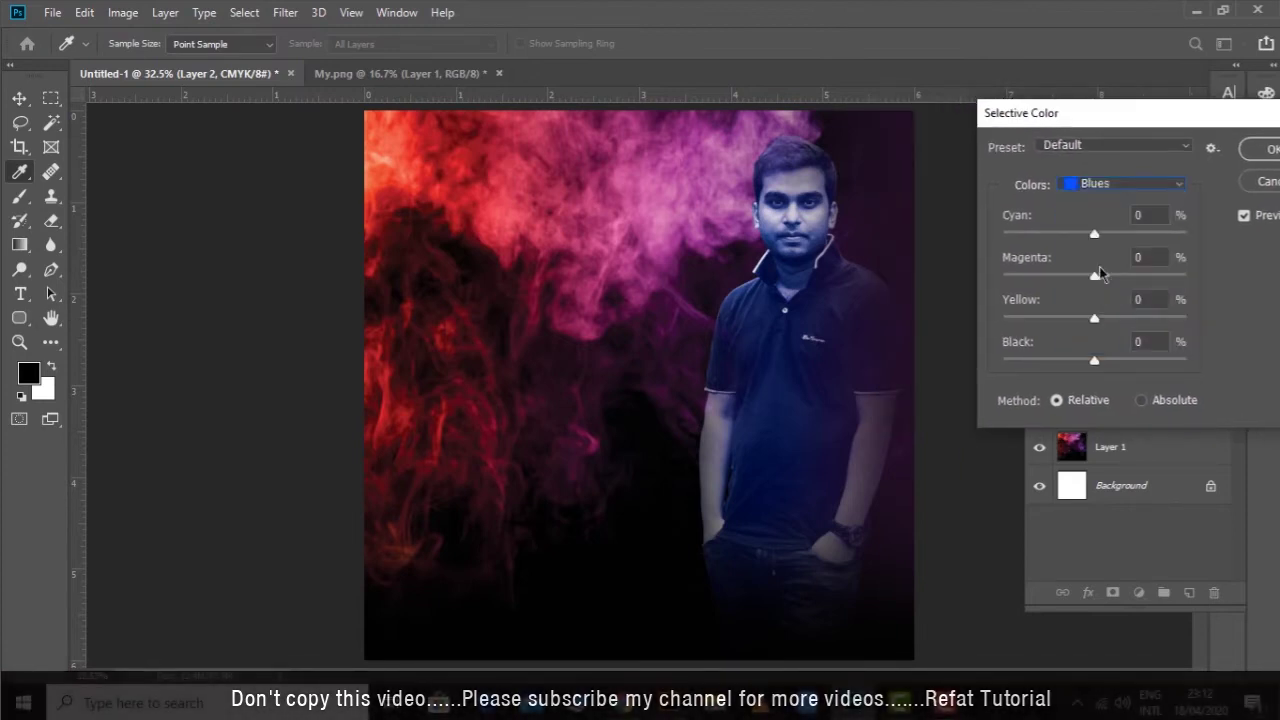
left_click_drag(1094, 234, 1023, 234)
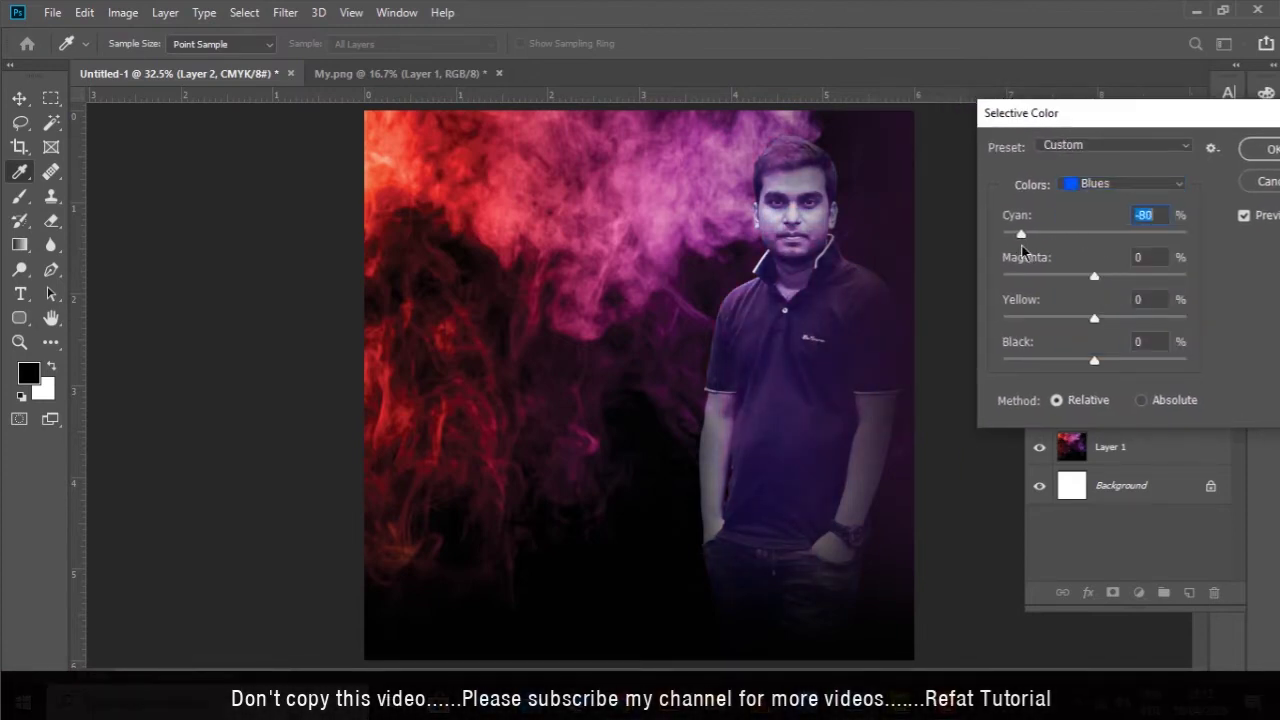
mouse_move(1089, 287)
left_mouse_down()
mouse_move(1071, 281)
mouse_move(1127, 289)
mouse_move(1114, 282)
left_mouse_up()
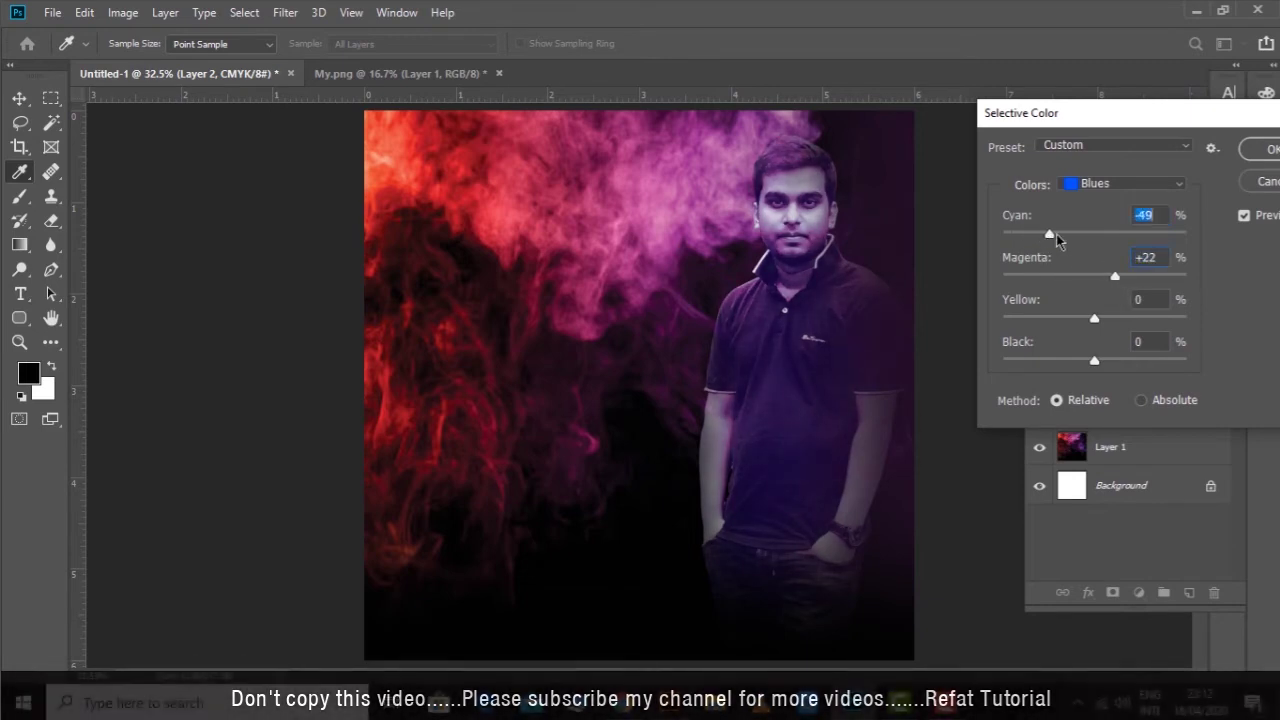
mouse_move(1095, 319)
left_mouse_down()
mouse_move(1061, 330)
mouse_move(1063, 360)
mouse_move(1122, 378)
left_mouse_up()
left_click(1270, 150)
key("v")
left_click(1265, 222)
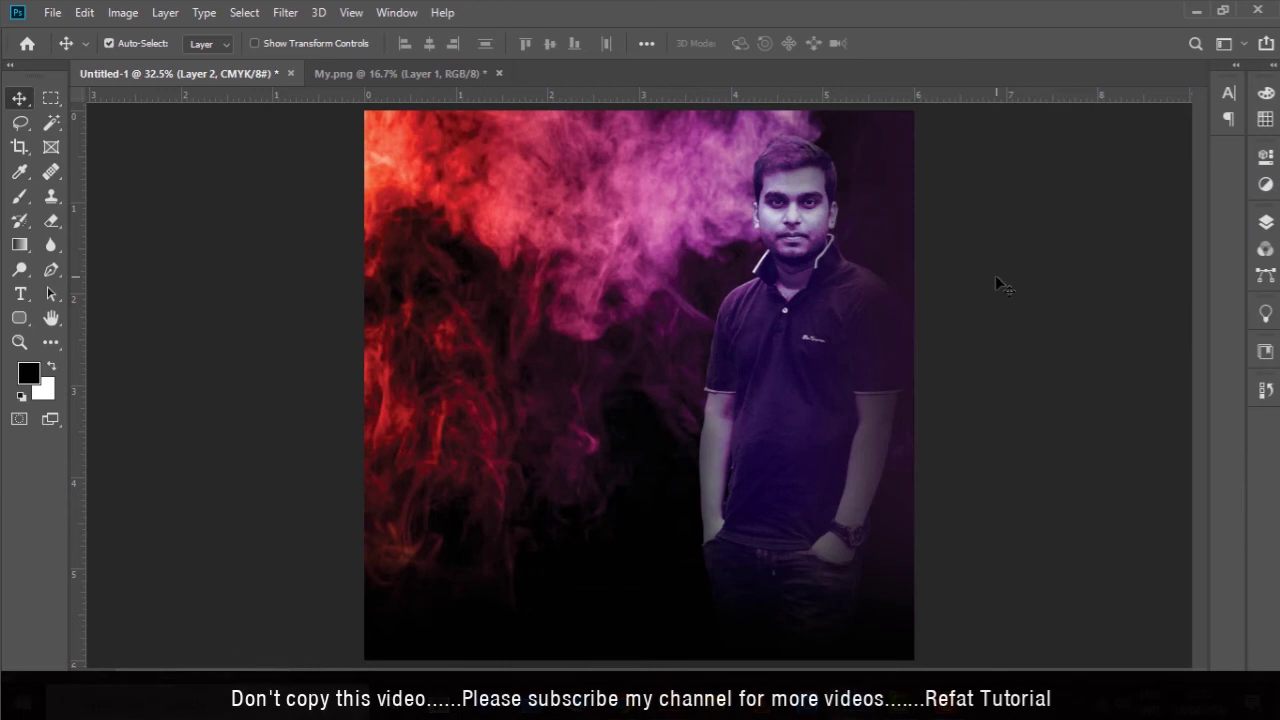
Save the Photoshop artwork into the CD Cover folder under the name Cover
key("ctrl+minus")
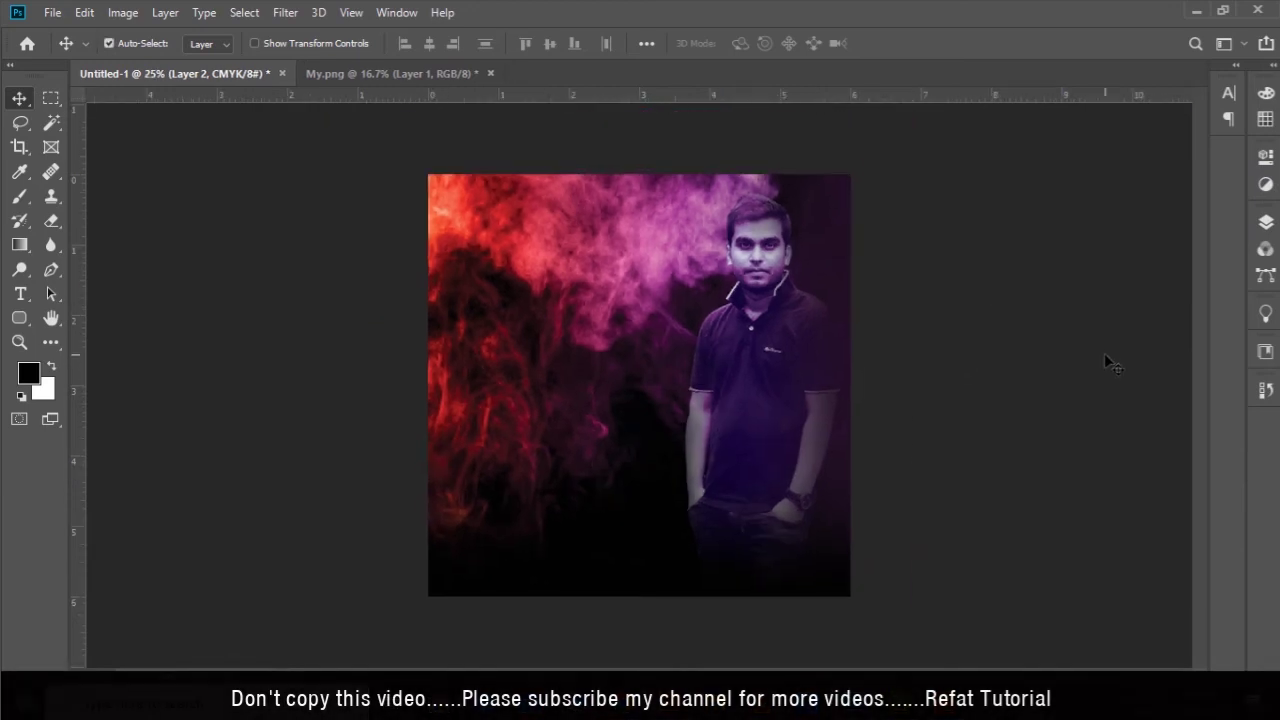
key("ctrl+s")
scroll(490, 308, "down", 2)
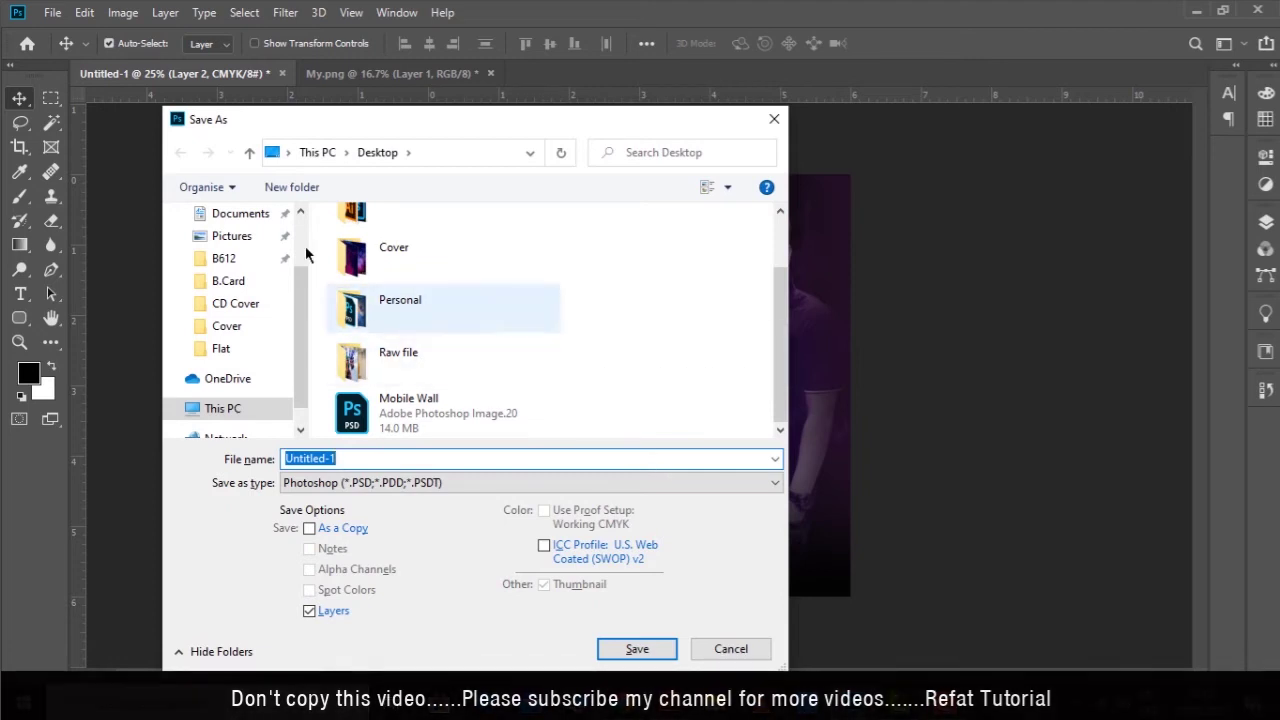
scroll(275, 280, "up", 2)
left_click(245, 388)
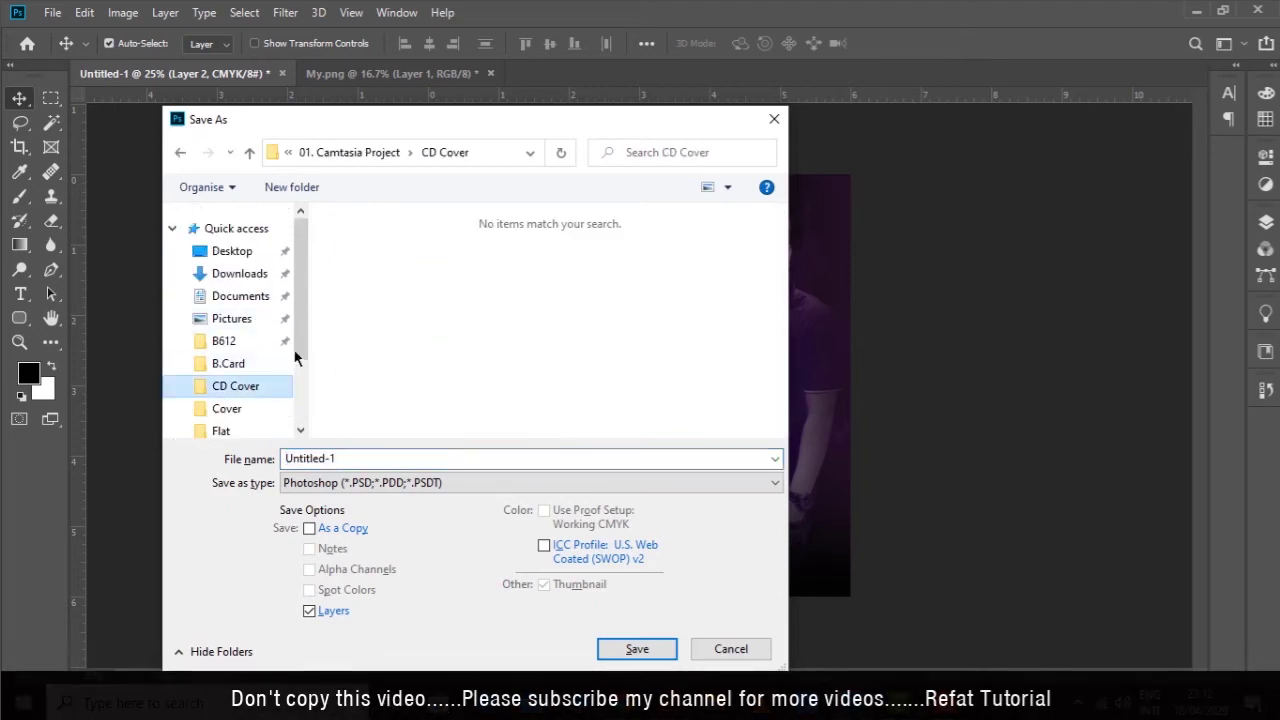
left_click(385, 457)
type("Cover")
key("Return")
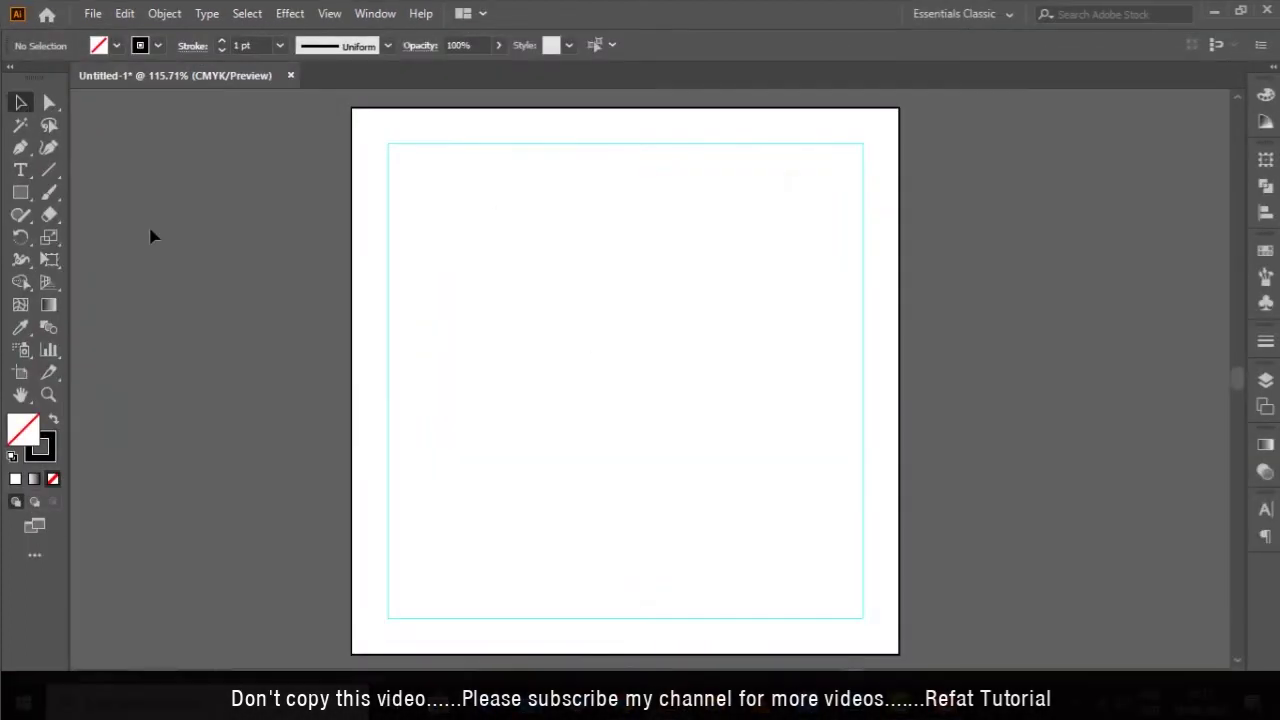
Place Cover.psd embedded, not linked, onto the cover artboard
left_click(92, 14)
left_click(128, 316)
left_click(355, 310)
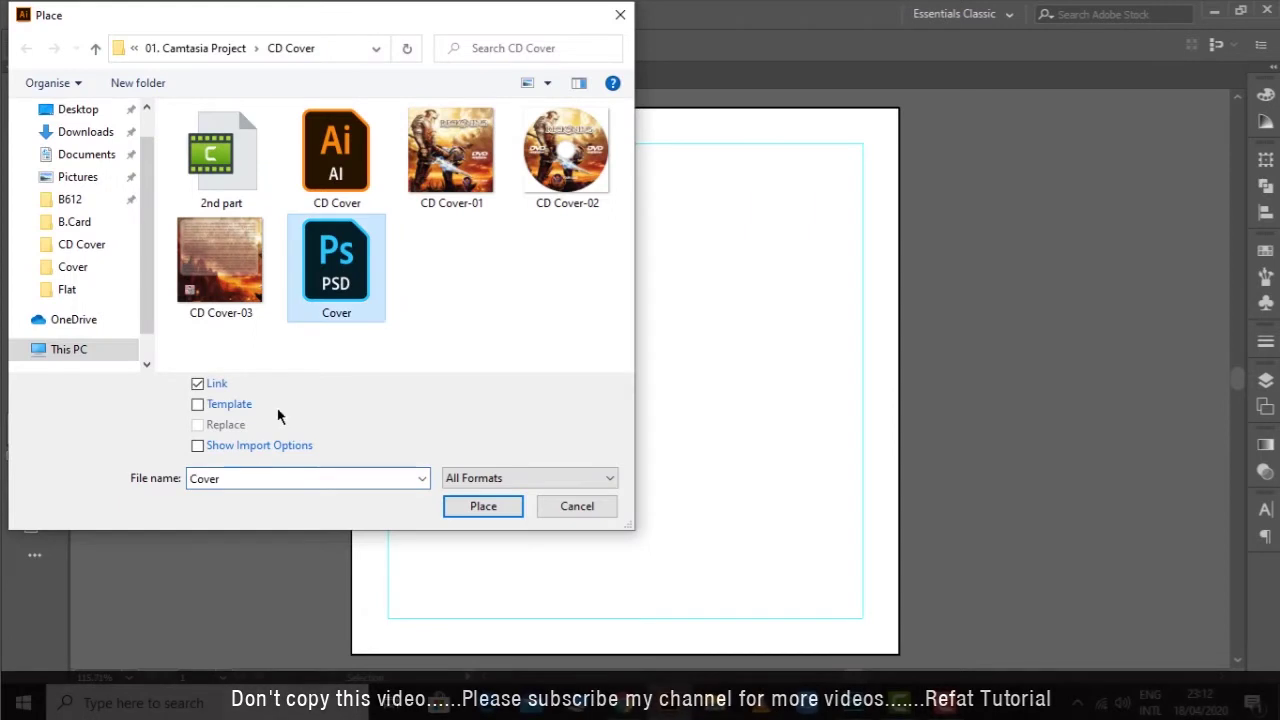
left_click(198, 385)
left_click(483, 506)
left_click(540, 270)
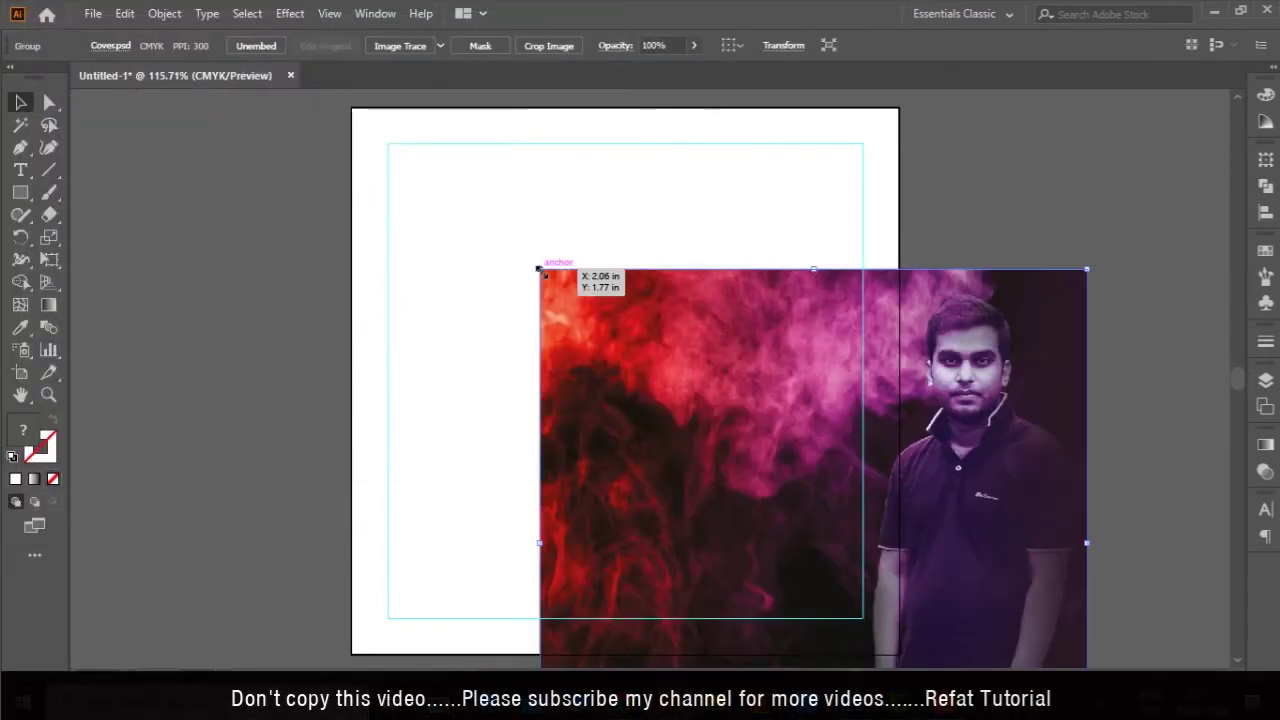
Center the placed image on the white background and view the artboard at 100%
left_click(886, 194, "shift")
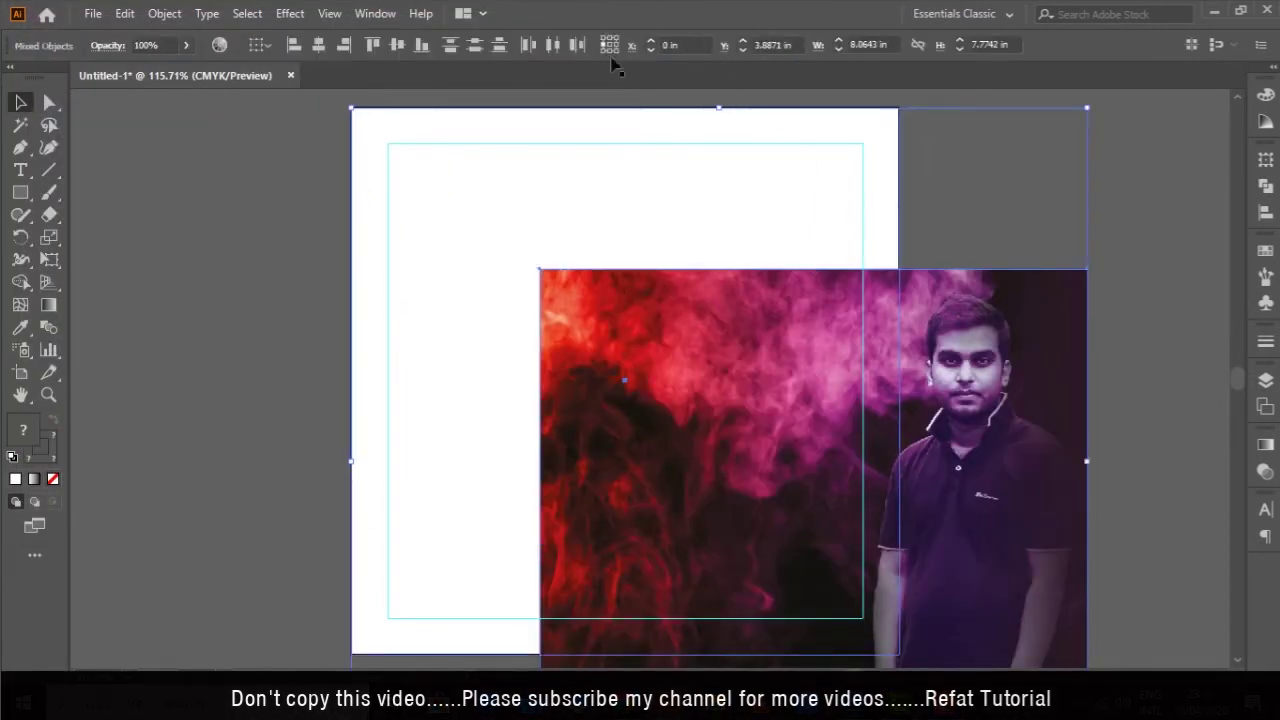
left_click(318, 44)
left_click(372, 44)
left_click(1053, 224)
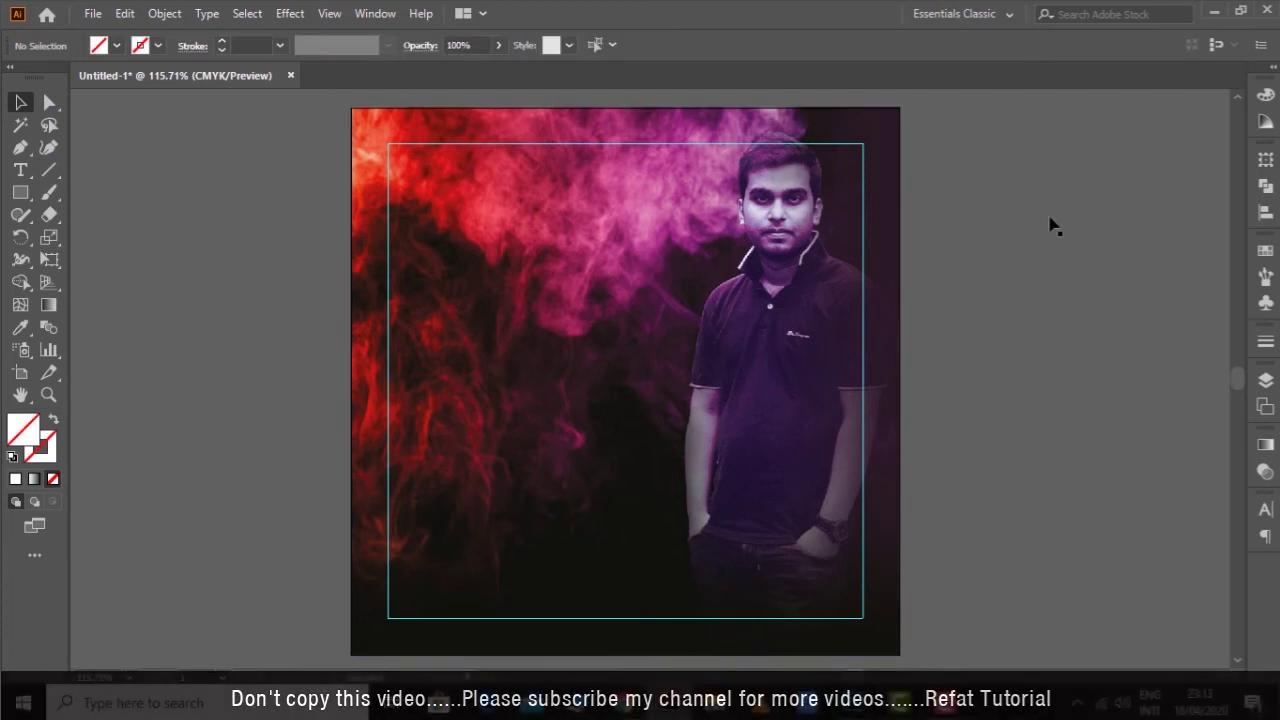
key("ctrl+1")
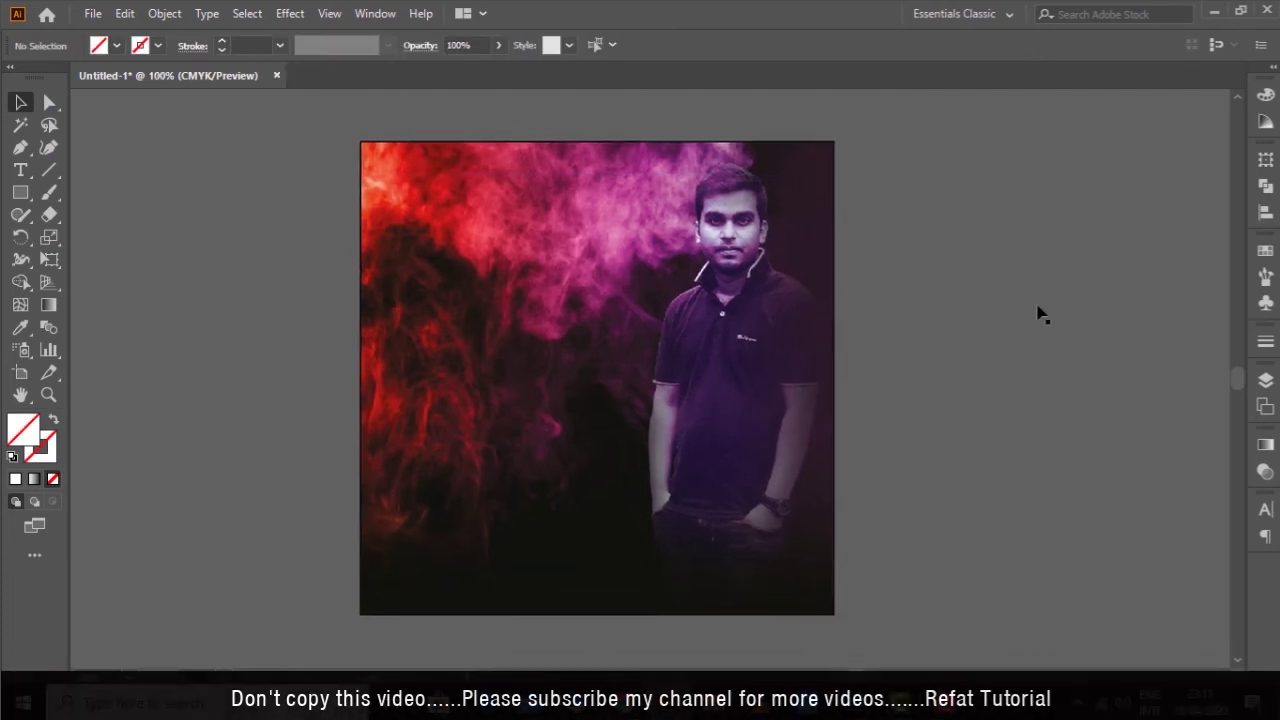
key("t")
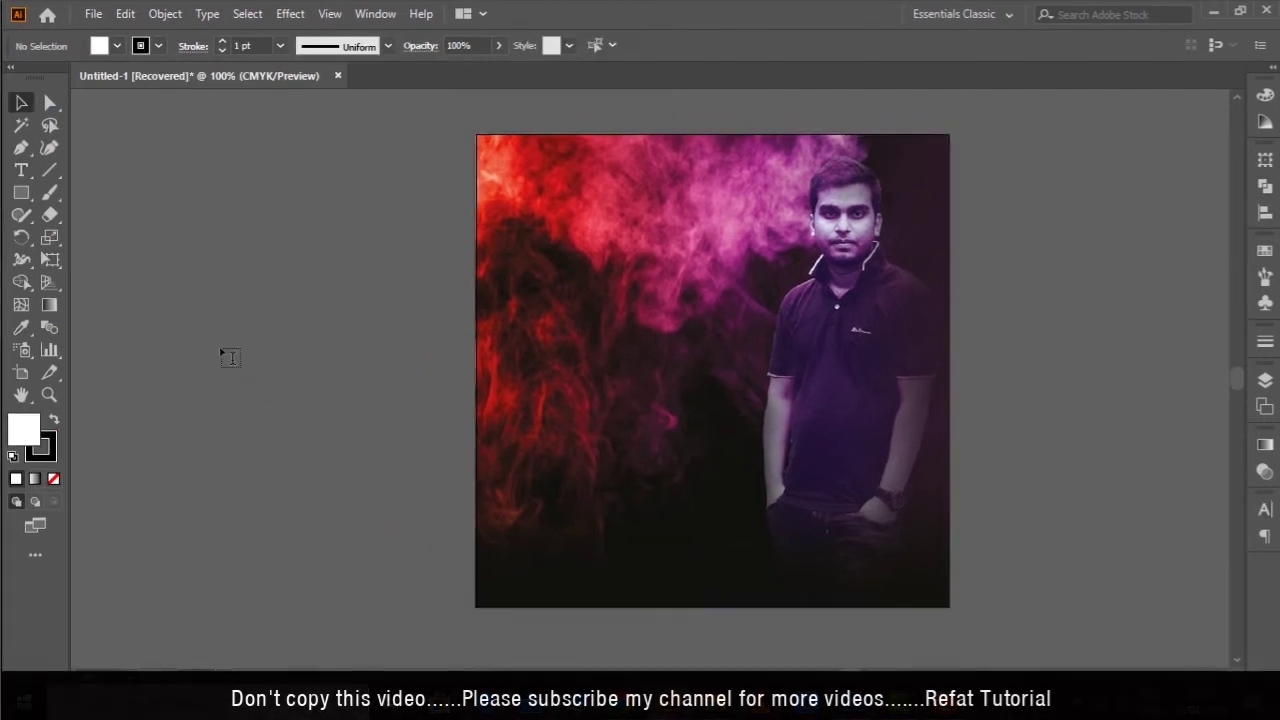
Enlarge the placeholder title text and retype its first letter as G
key("t")
left_click(218, 342)
key("Escape")
left_click_drag(292, 355, 414, 434)
left_click(380, 443)
left_click(329, 355)
double_click(329, 352)
type("Graphic Tutorial")
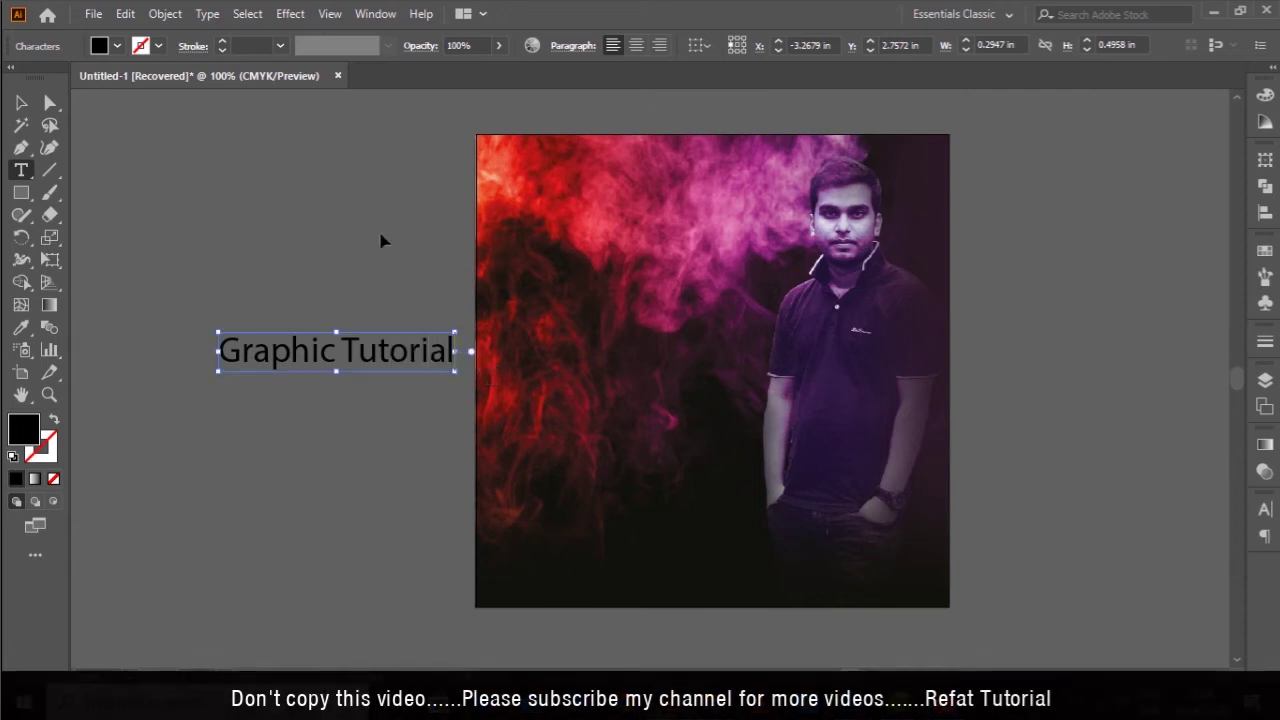
left_click(352, 262, "ctrl")
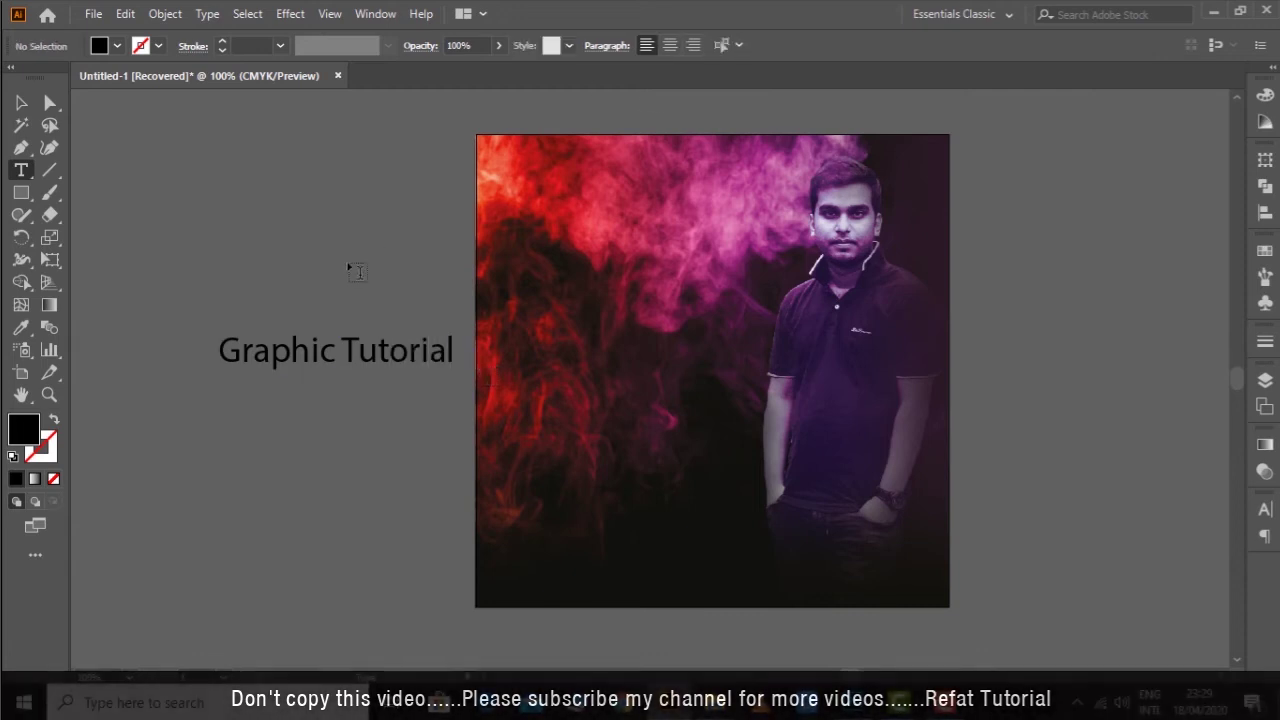
Set the Graphic Tutorial title font to Attraction Personal Use
key("v")
left_click(279, 363)
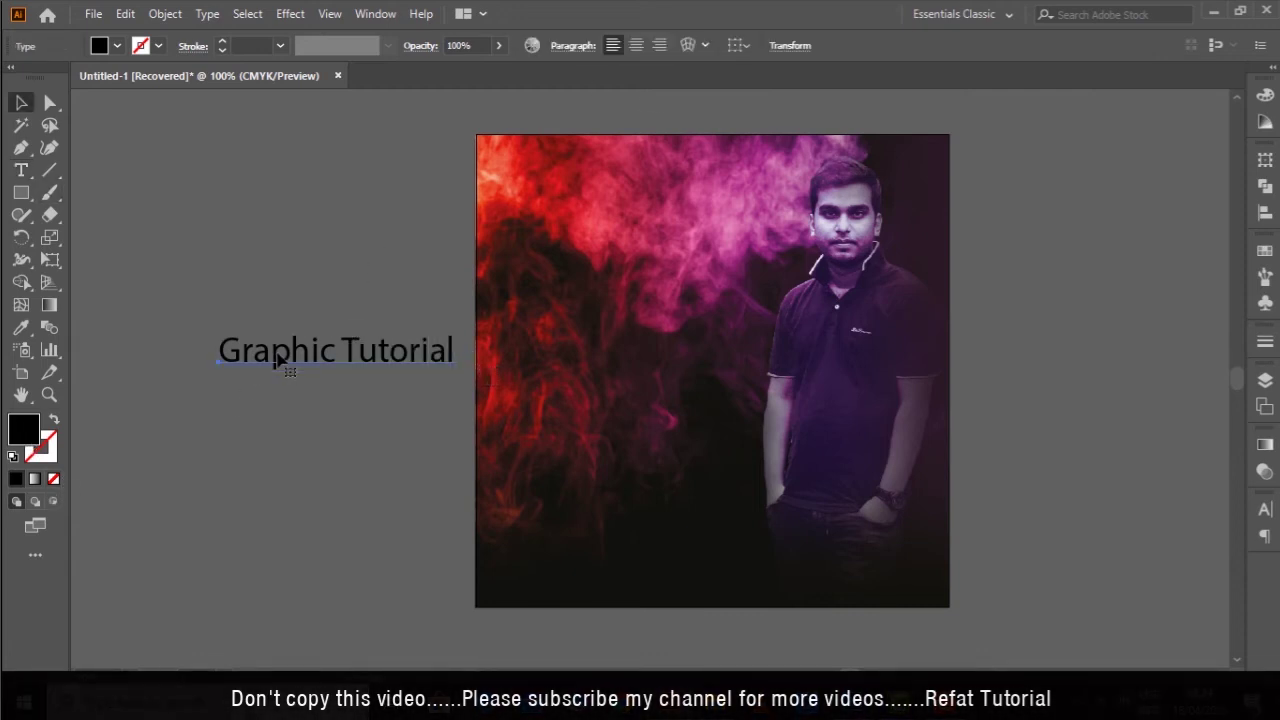
key("ctrl+t")
left_click(1138, 469)
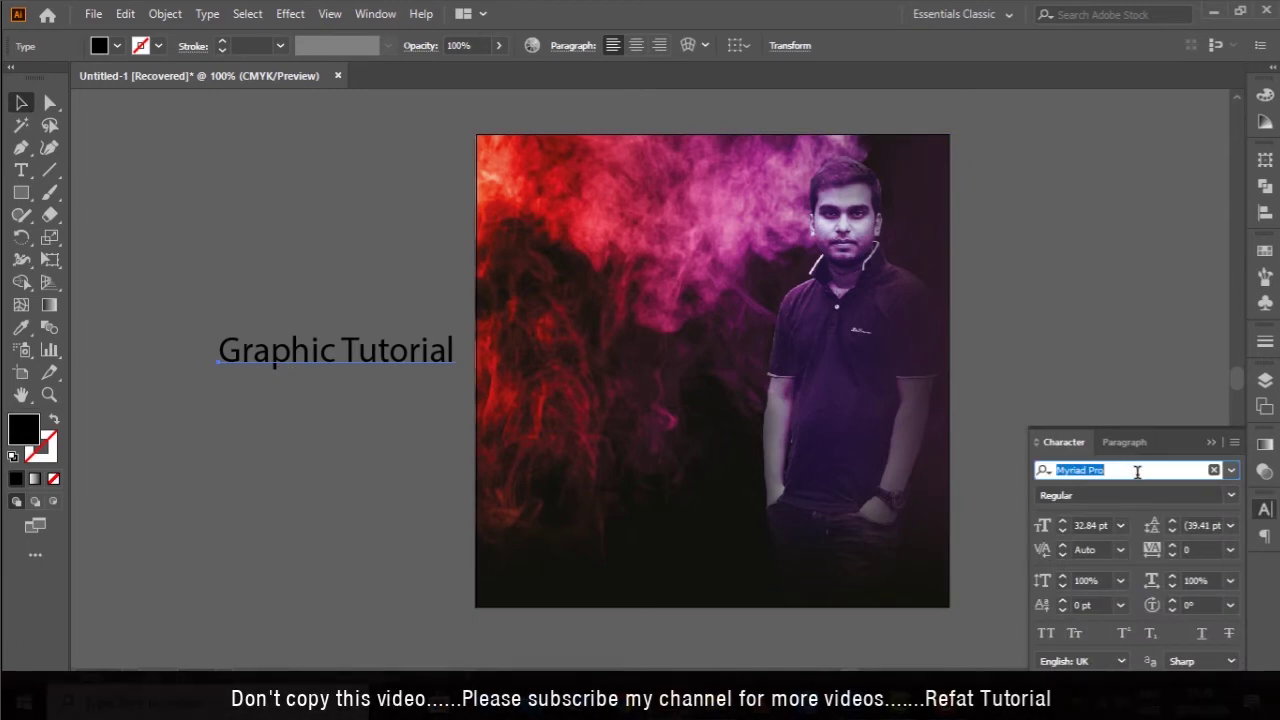
type("at")
key("Return")
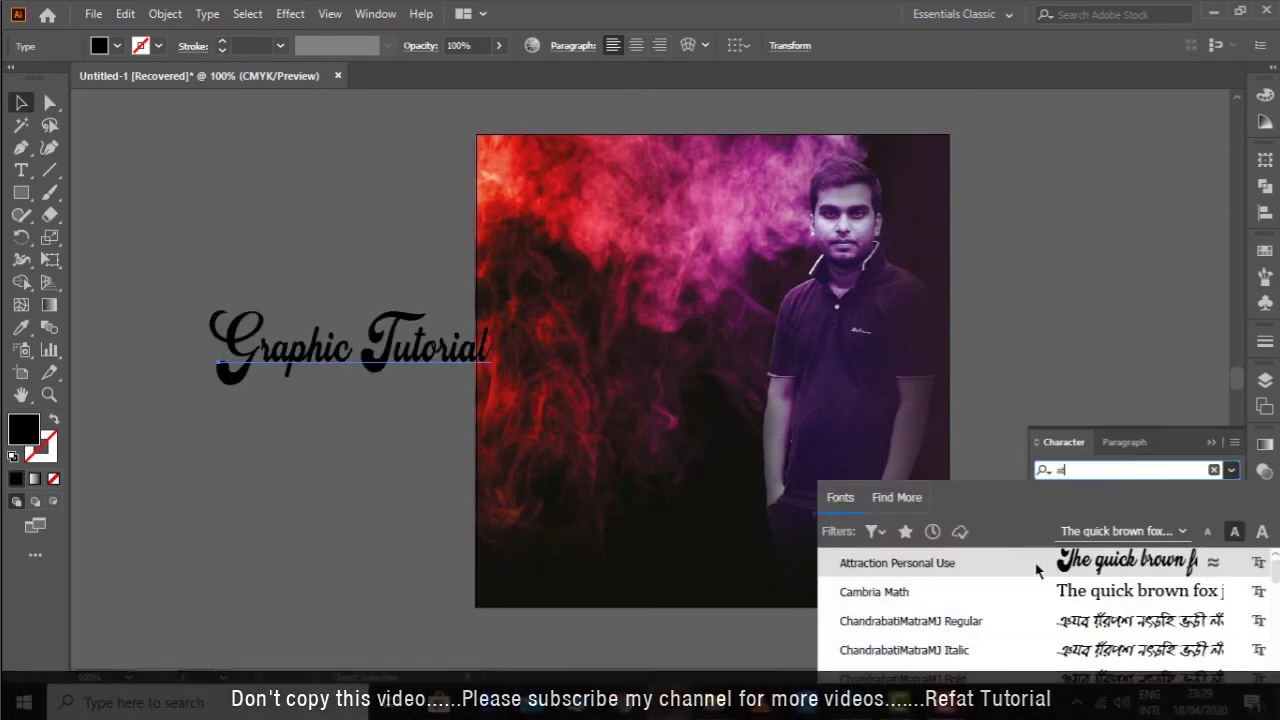
Change the title's letter G to the Calligraphy font
left_click(265, 257)
left_click(257, 340)
double_click(257, 340)
left_click_drag(262, 350, 216, 350)
left_click(1120, 470)
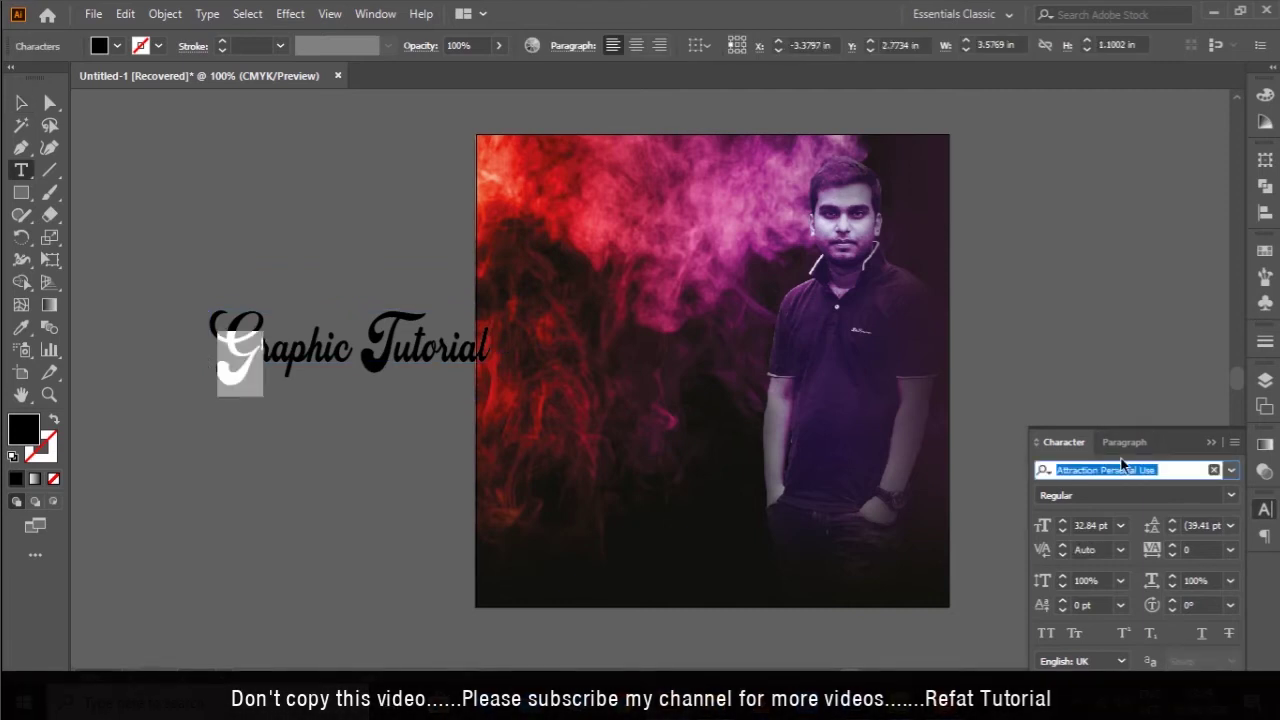
type("call")
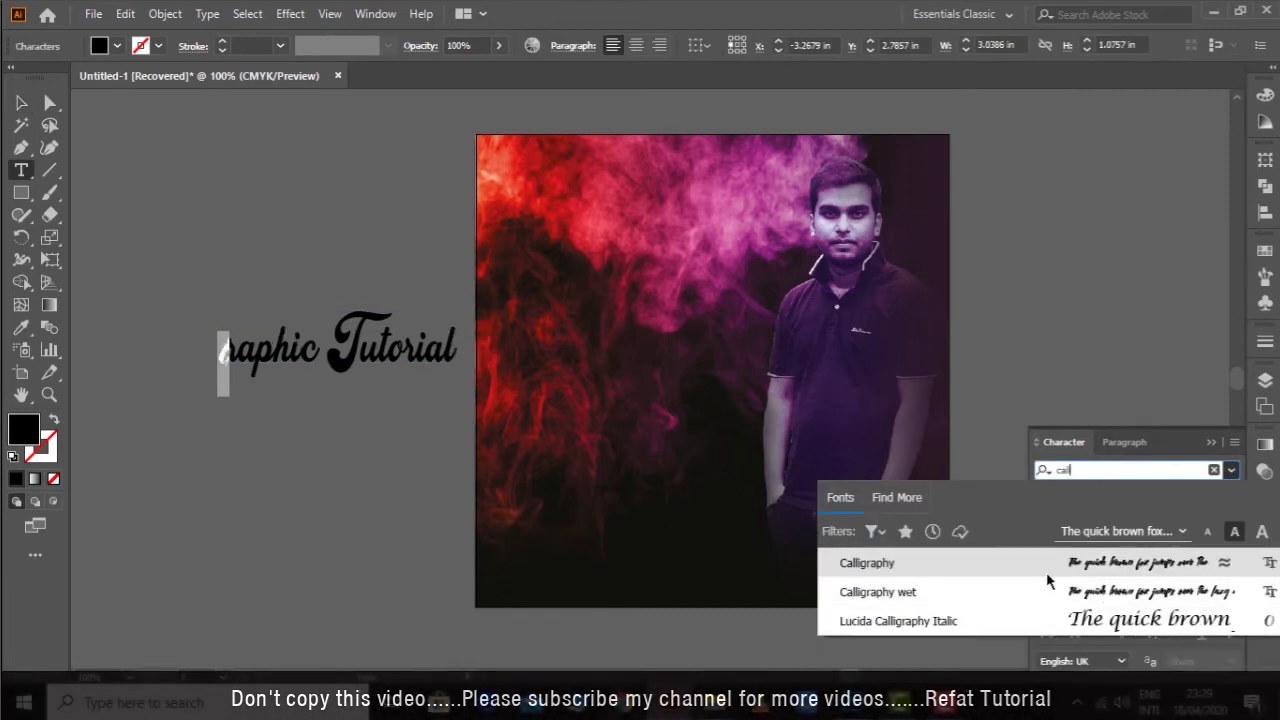
left_click(1050, 572)
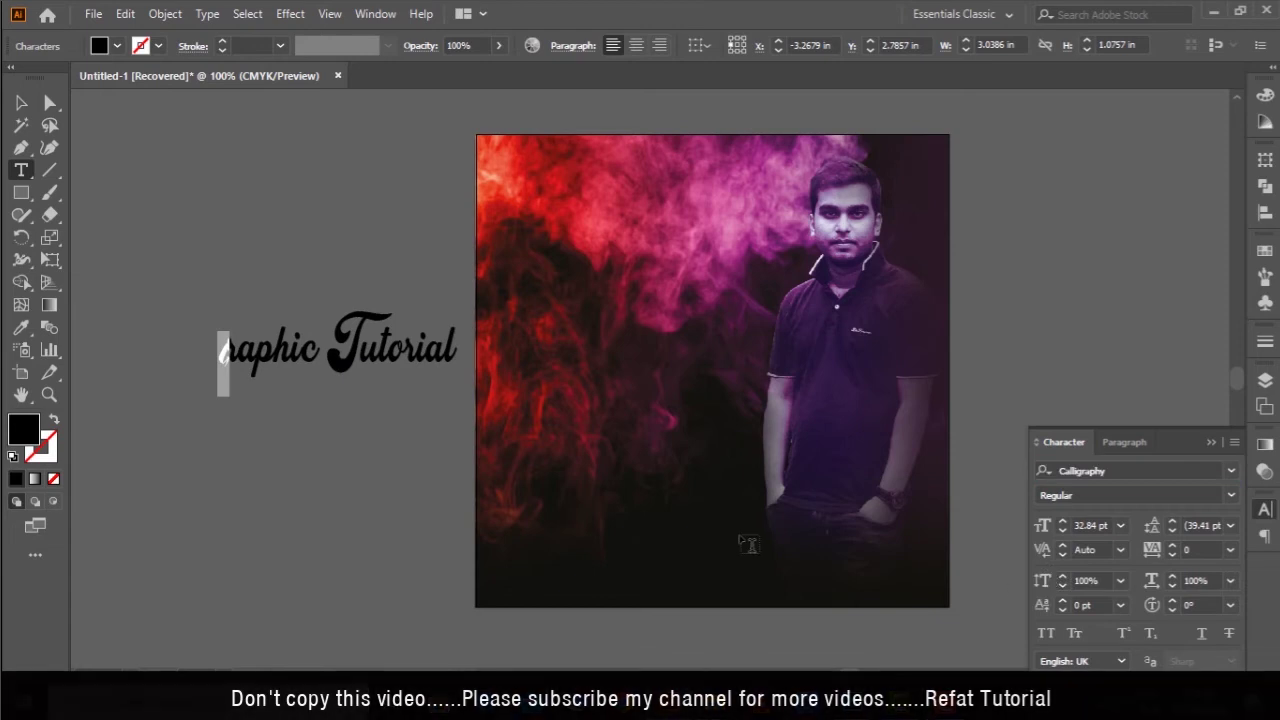
Enlarge the G to 100.84 pt and widen the kerning after it
key("Right")
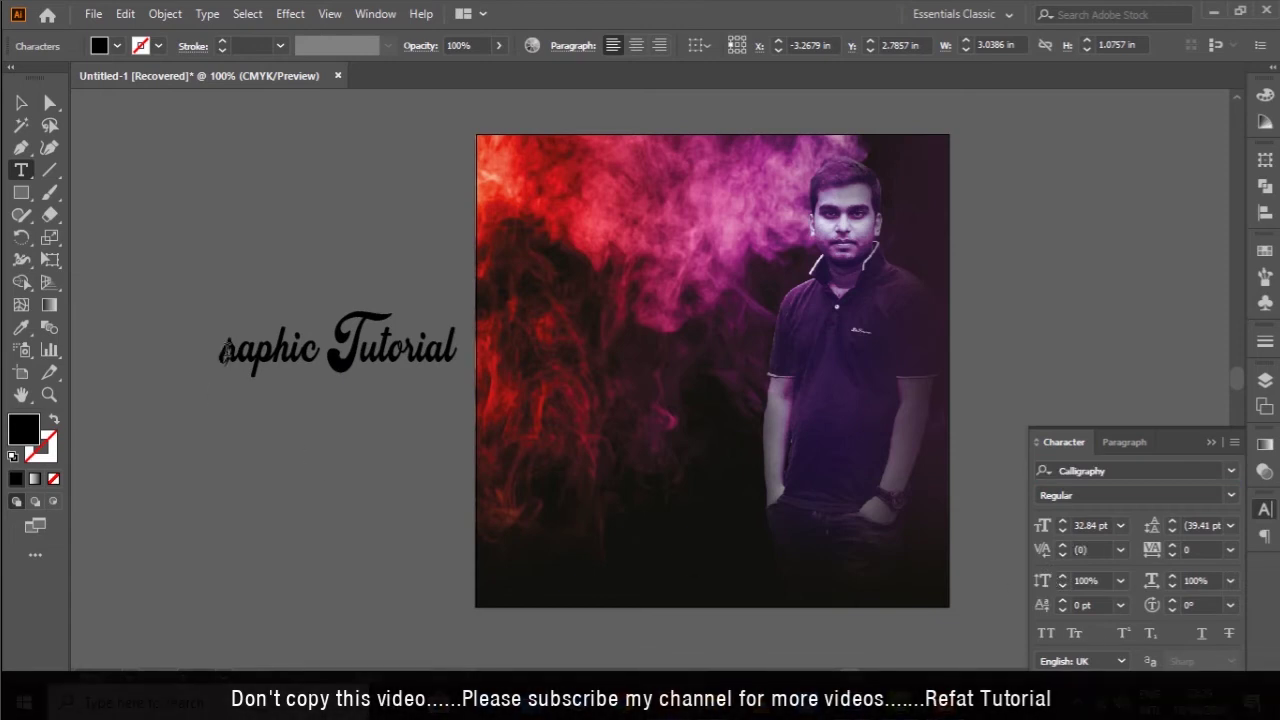
left_click_drag(228, 350, 171, 366)
key("ctrl+shift+period")
key("ctrl+shift+period")
key("ctrl+shift+period")
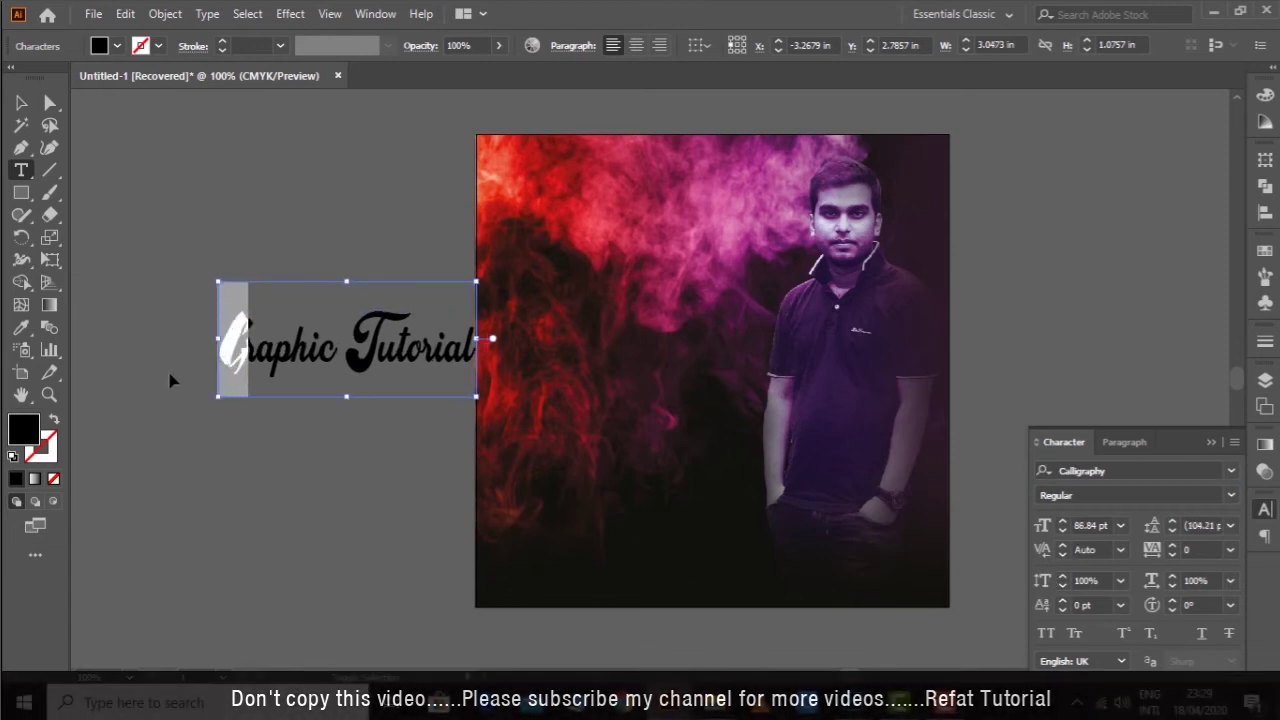
key("ctrl+shift+period")
key("ctrl+shift+period")
key("ctrl+shift+period")
key("ctrl+shift+period")
key("ctrl+shift+period")
key("ctrl+shift+period")
key("ctrl+shift+period")
left_click(250, 348)
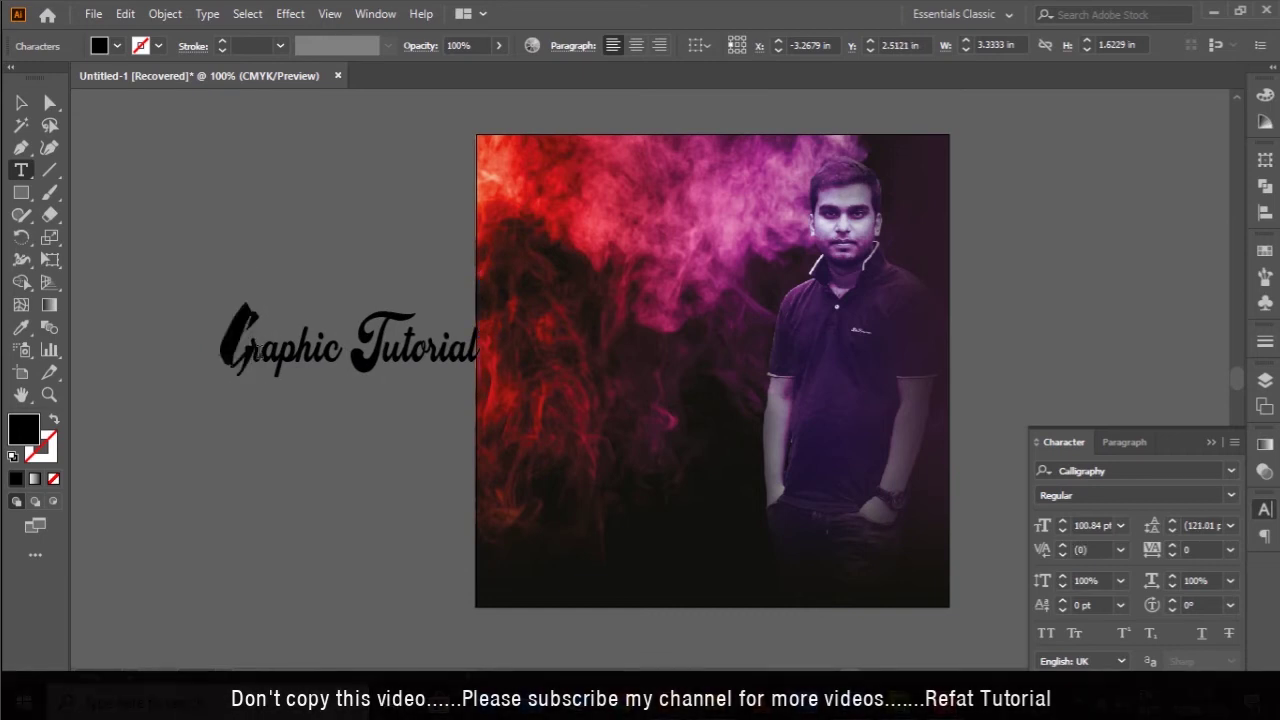
key("alt+Right")
key("alt+Right")
key("alt+Right")
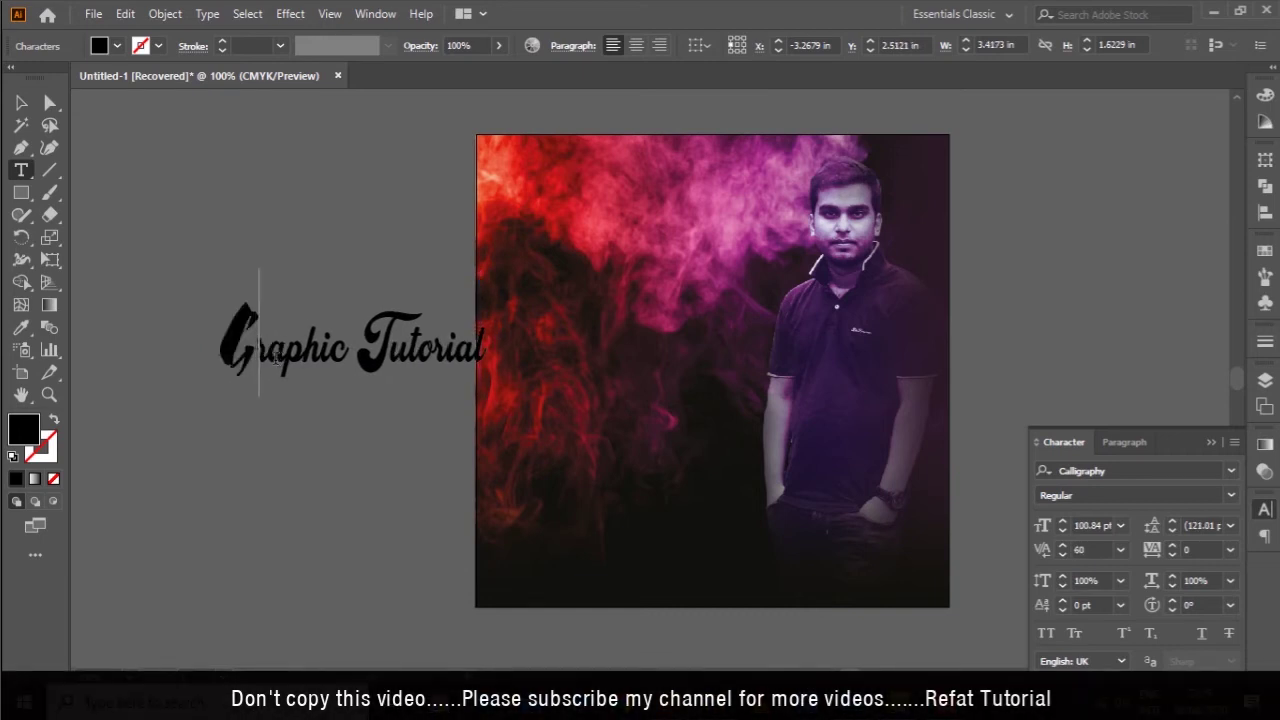
left_click(382, 297, "ctrl")
Break 'tutorial' onto a second line in lowercase
left_click_drag(359, 339, 388, 345)
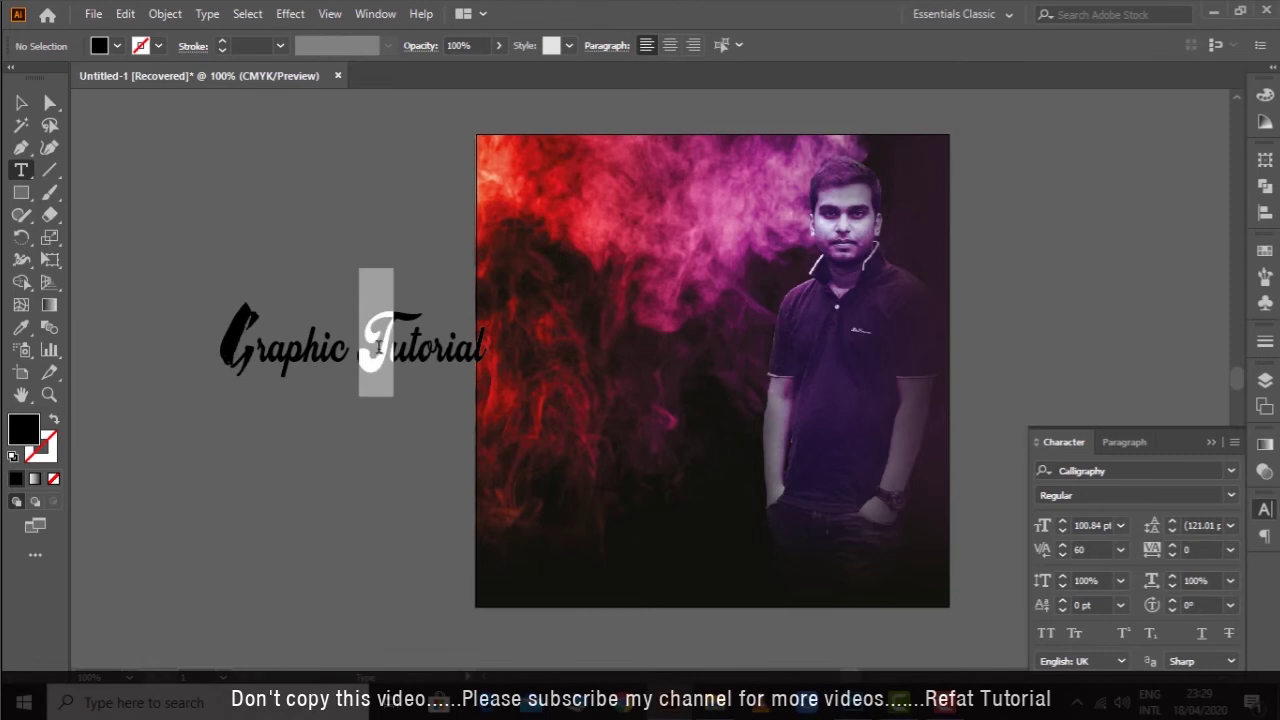
key("Return")
type("t")
left_click(323, 437, "ctrl")
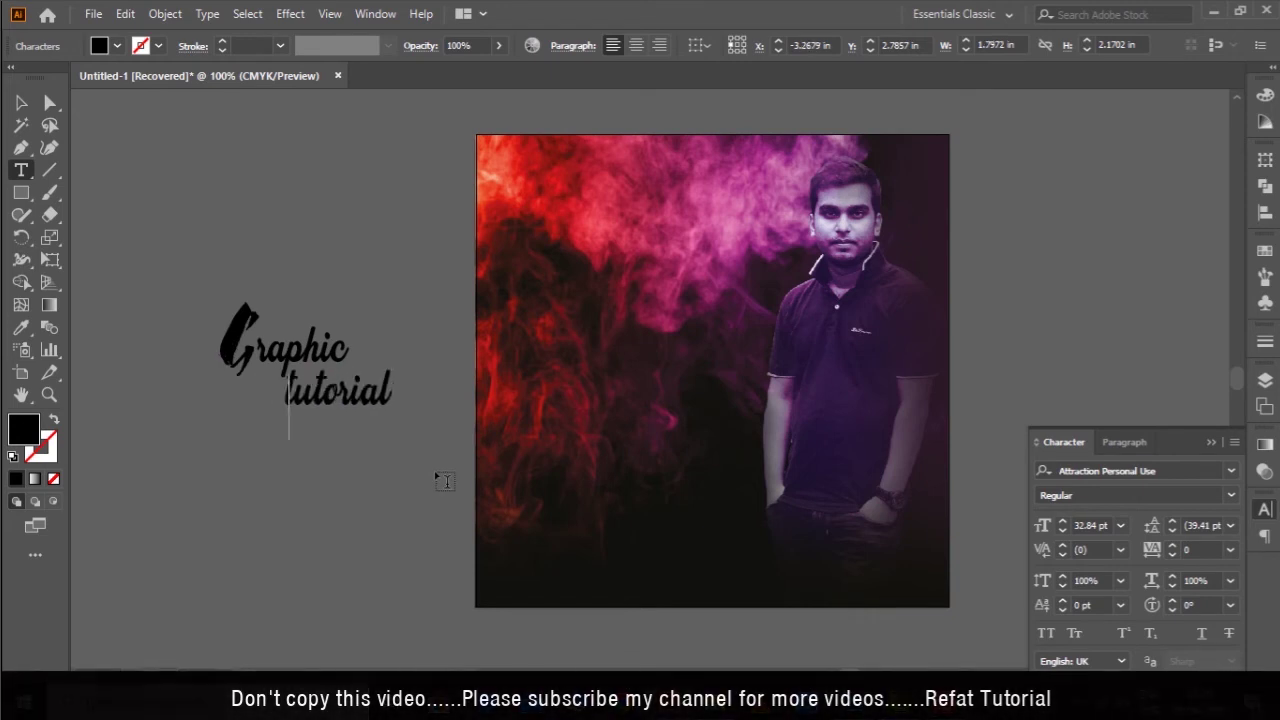
Set 'tutorial' to 26 pt with 31 pt leading and move the title onto the photo
left_click_drag(282, 401, 979, 530)
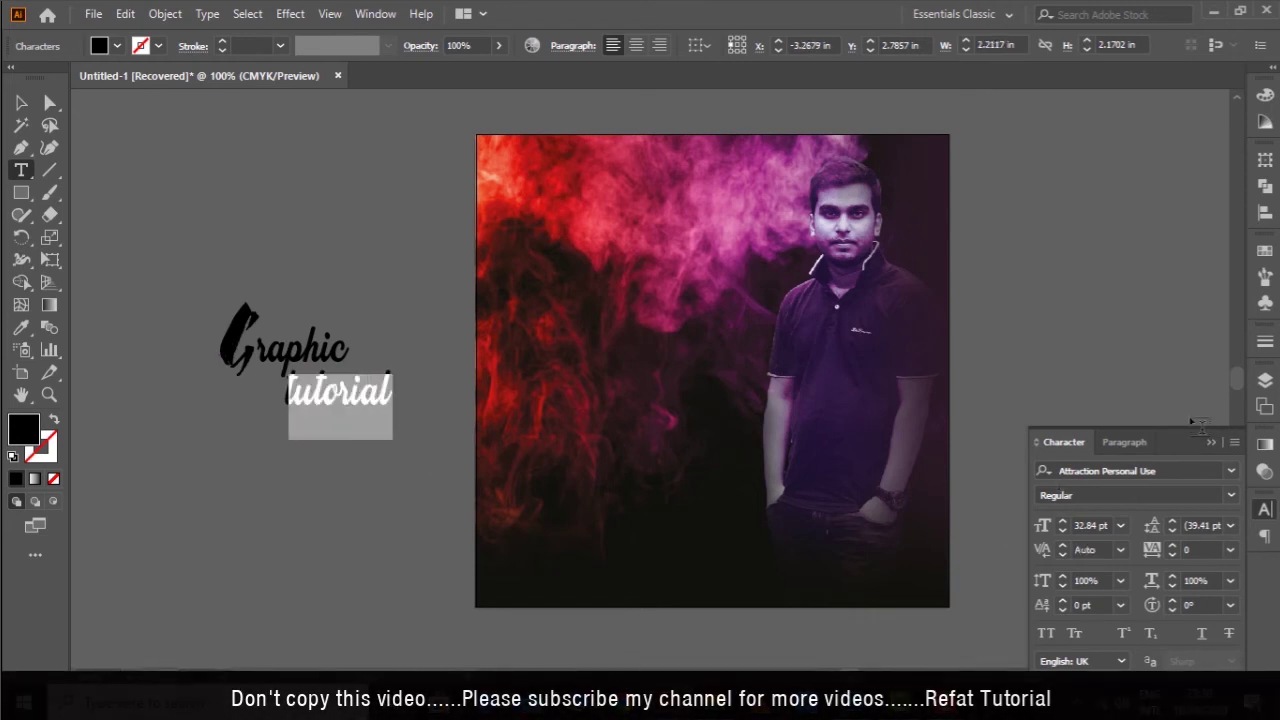
scroll(1090, 525, "down", 8)
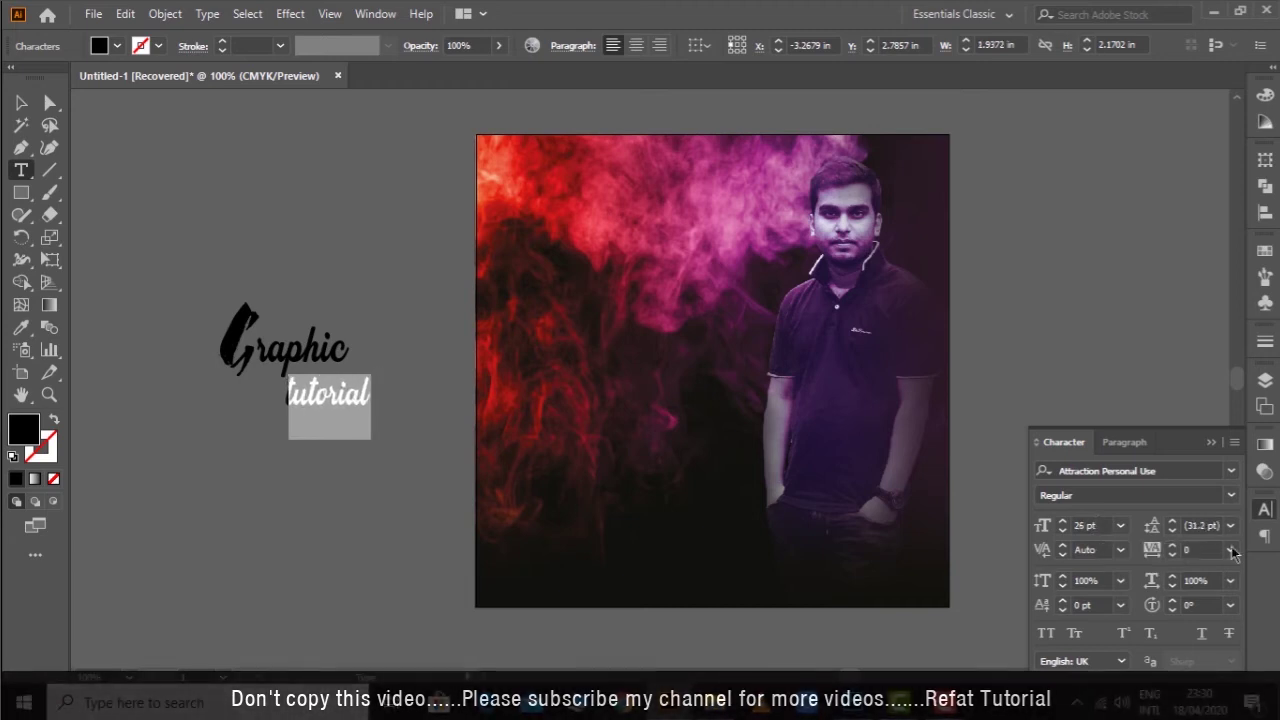
left_click(1173, 531)
left_click(1173, 531)
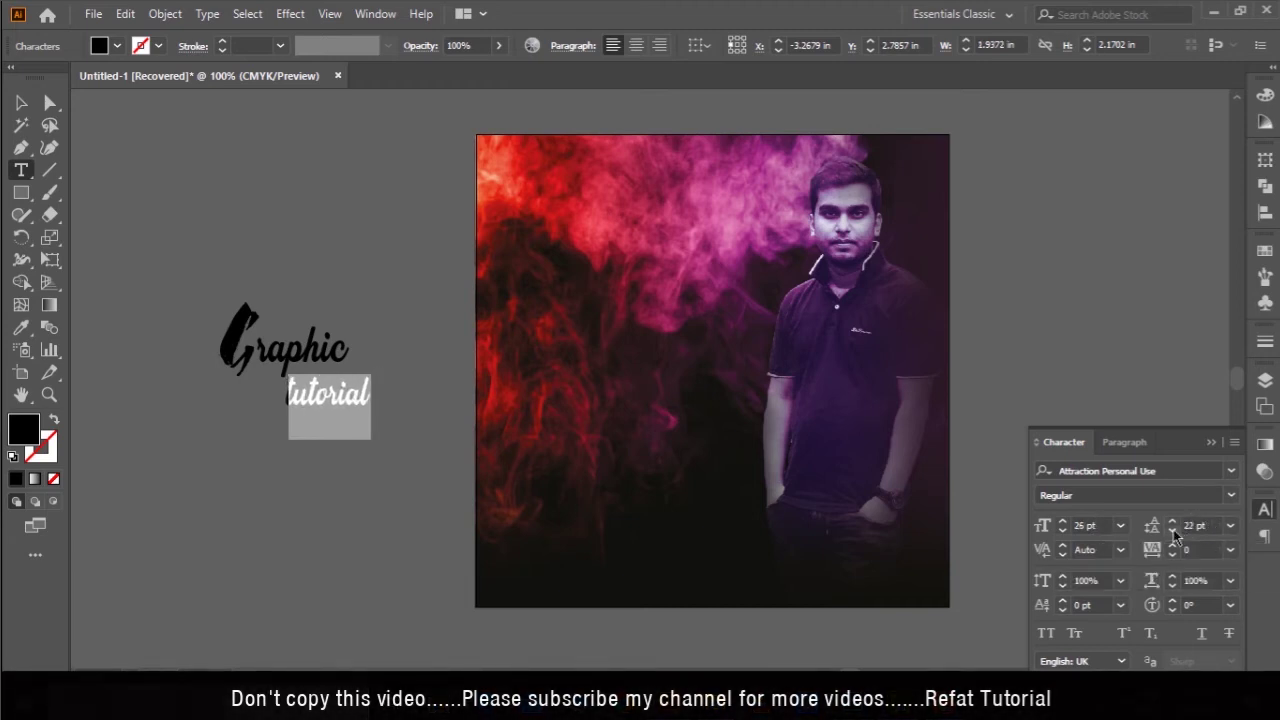
key("Escape")
key("a")
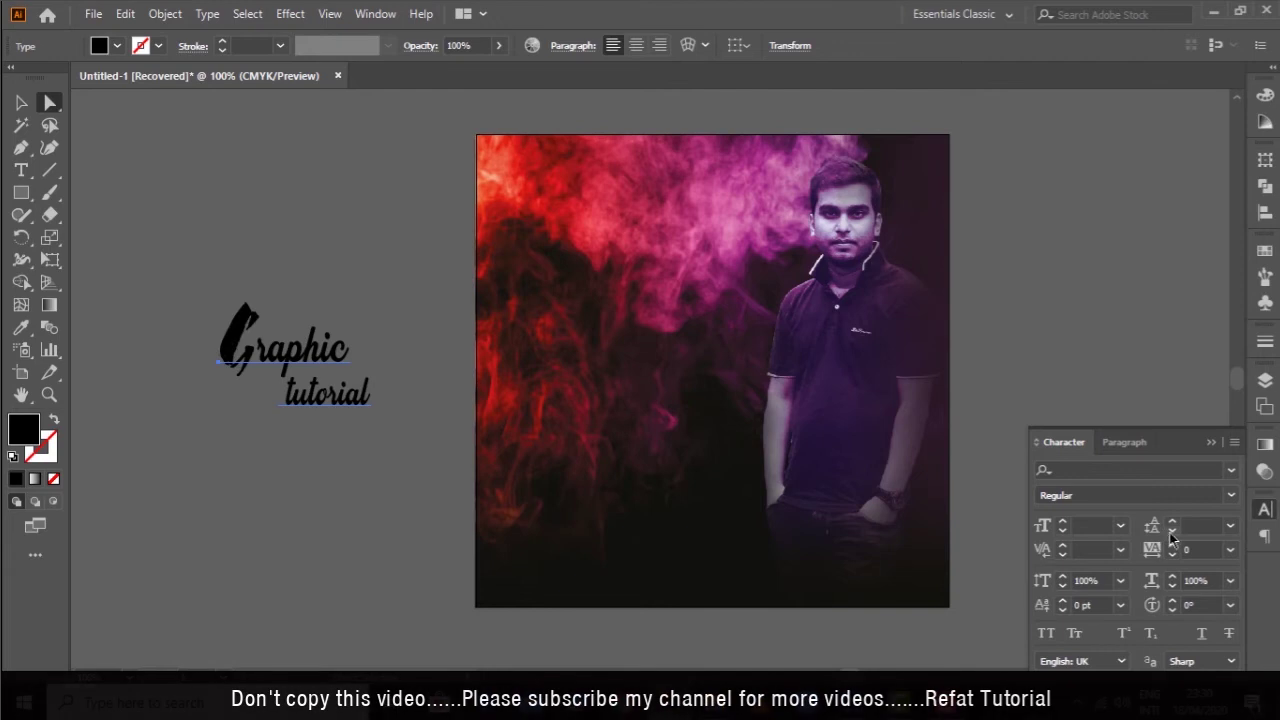
left_click(1172, 531)
left_click(1172, 531)
left_click(1172, 531)
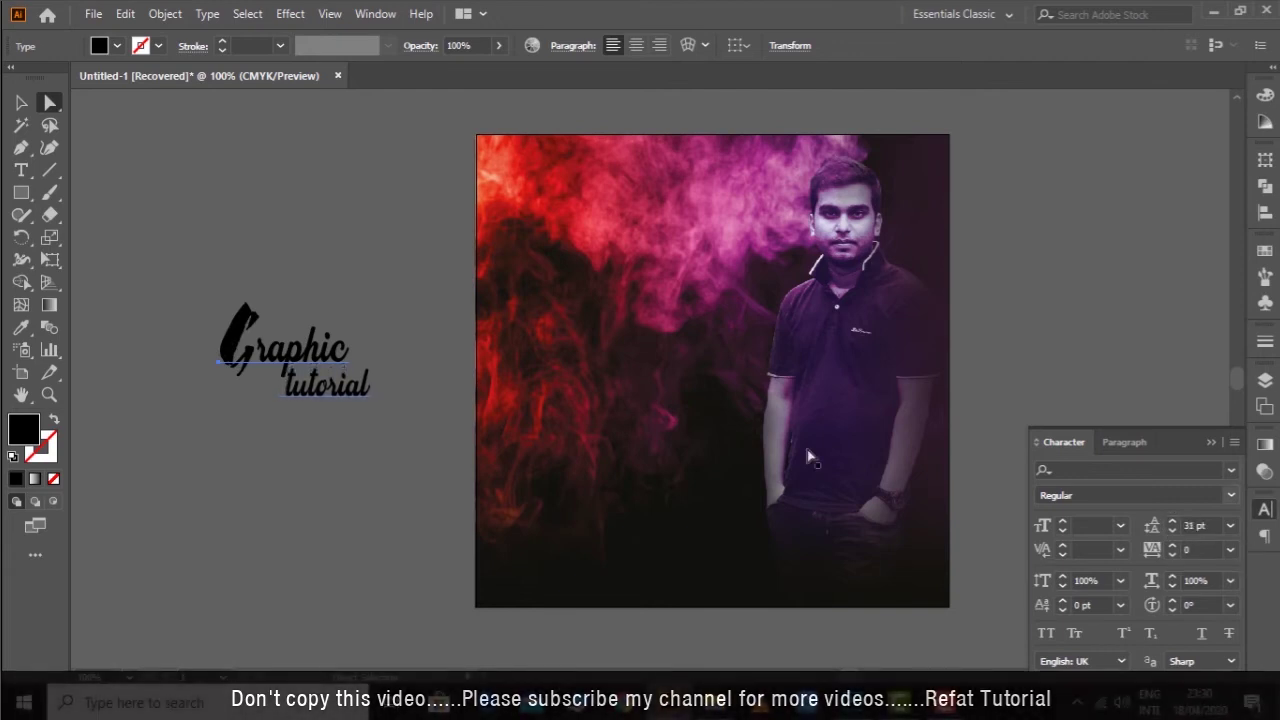
key("v")
left_click_drag(315, 340, 637, 257)
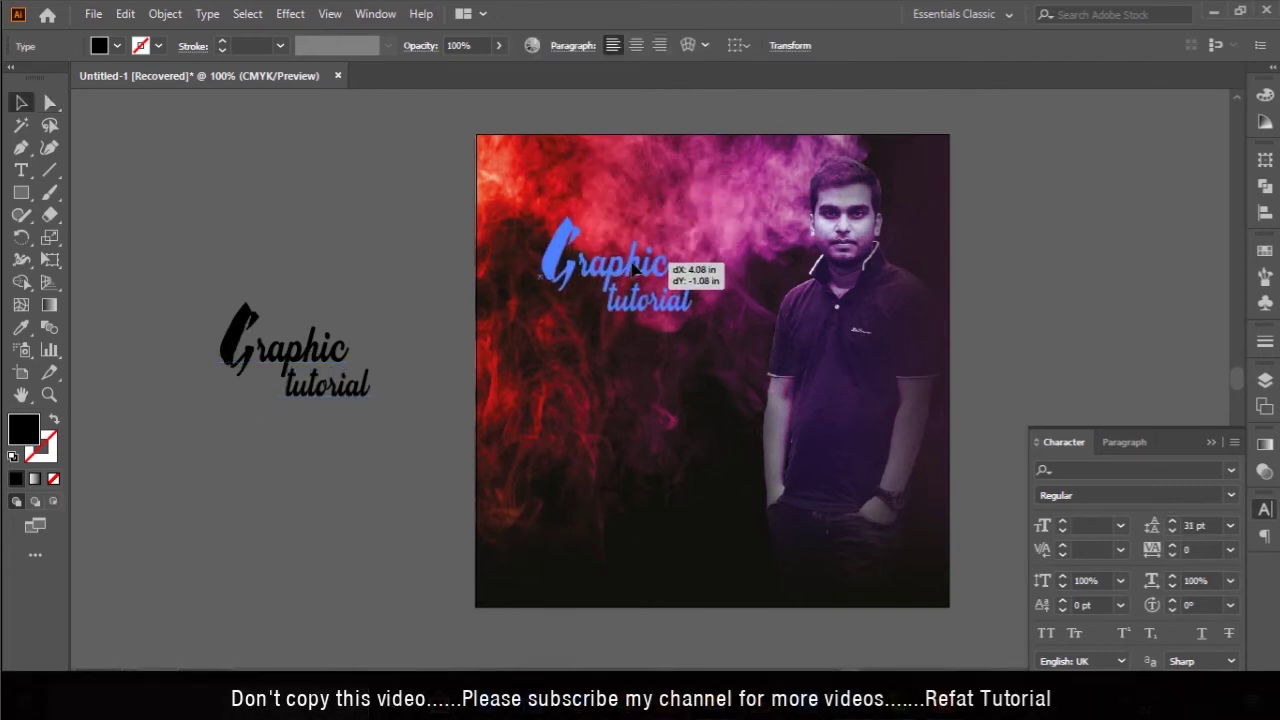
Scale up the title, fill it white, and position it over the upper-left smoke
left_click_drag(690, 185, 724, 150)
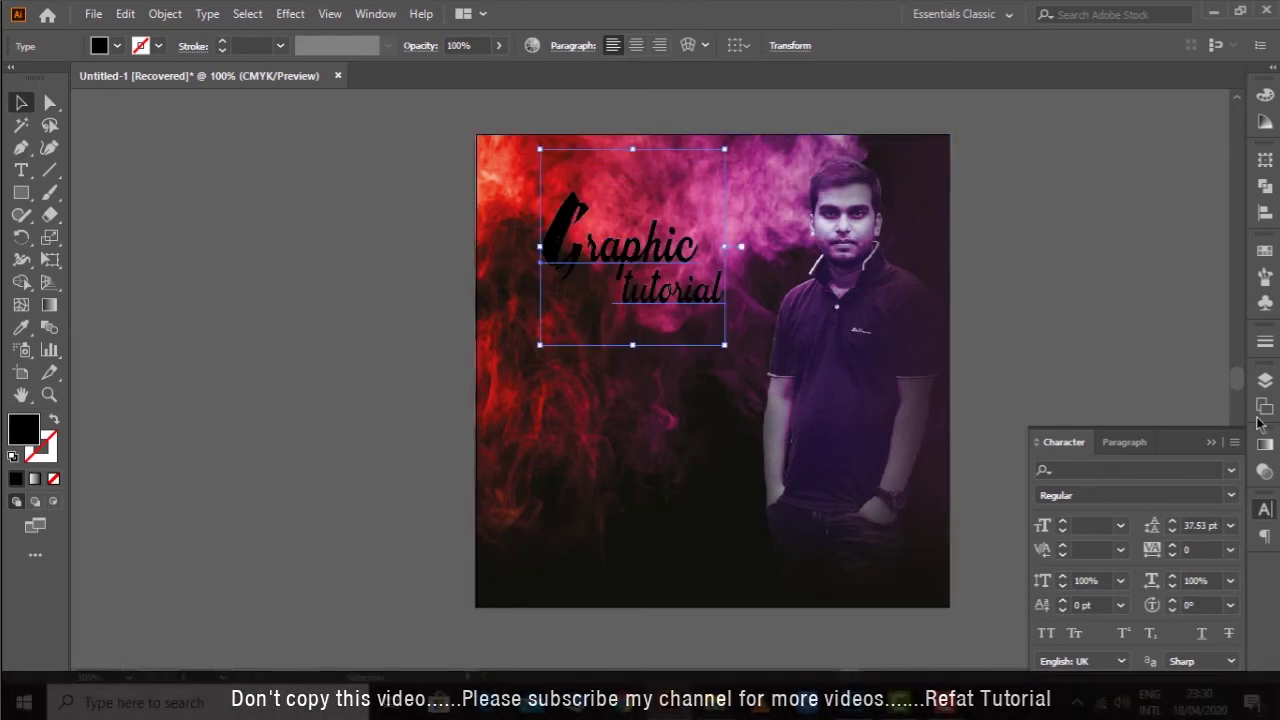
left_click(1214, 443)
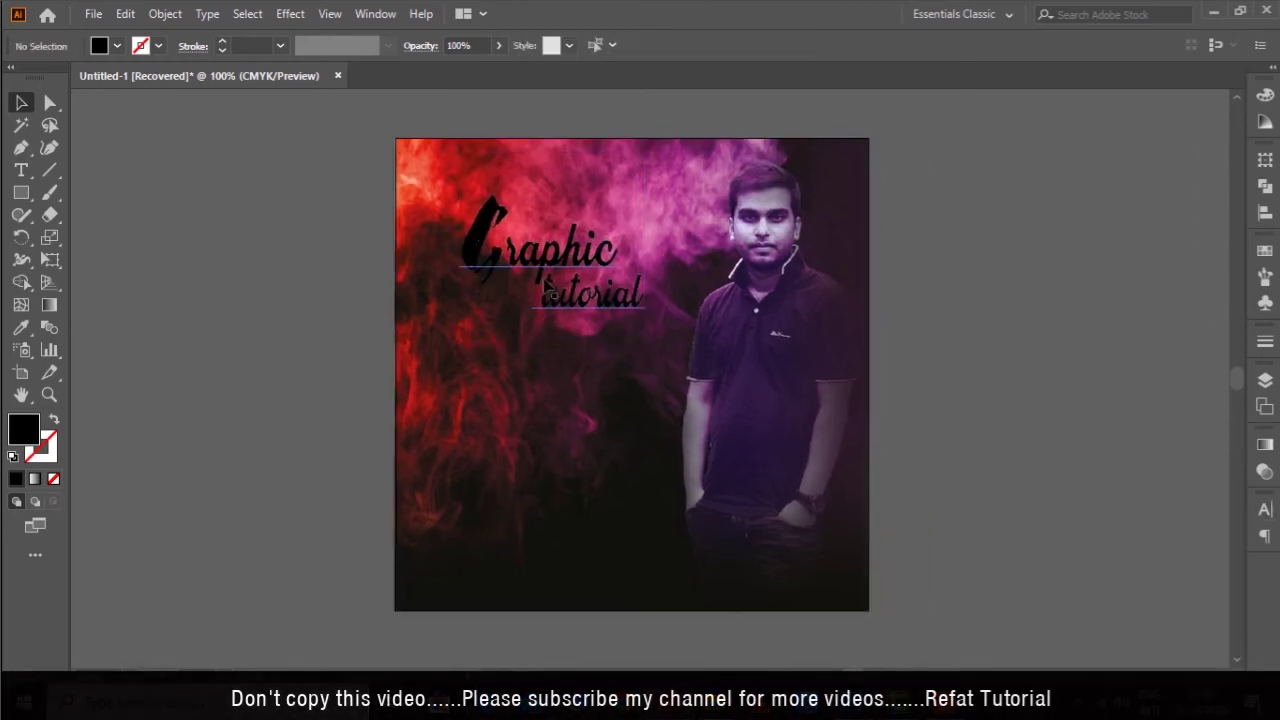
left_click(1265, 96)
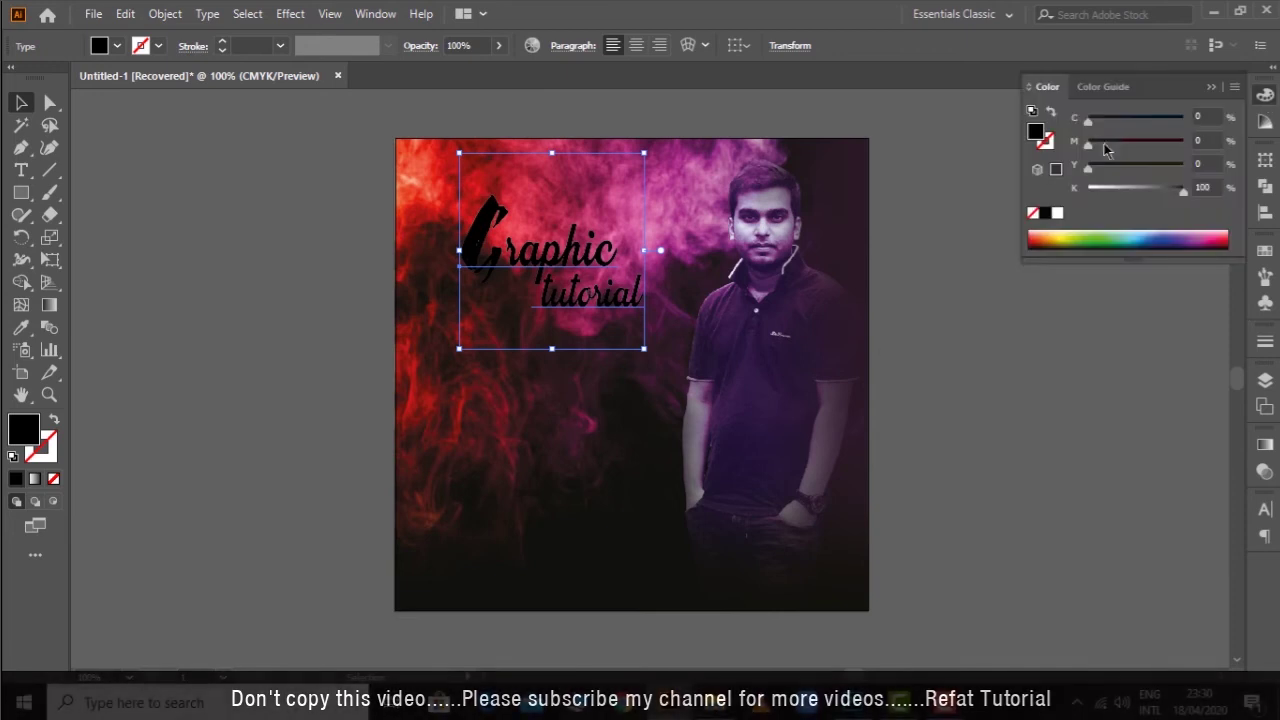
left_click(1057, 214)
left_click(974, 446)
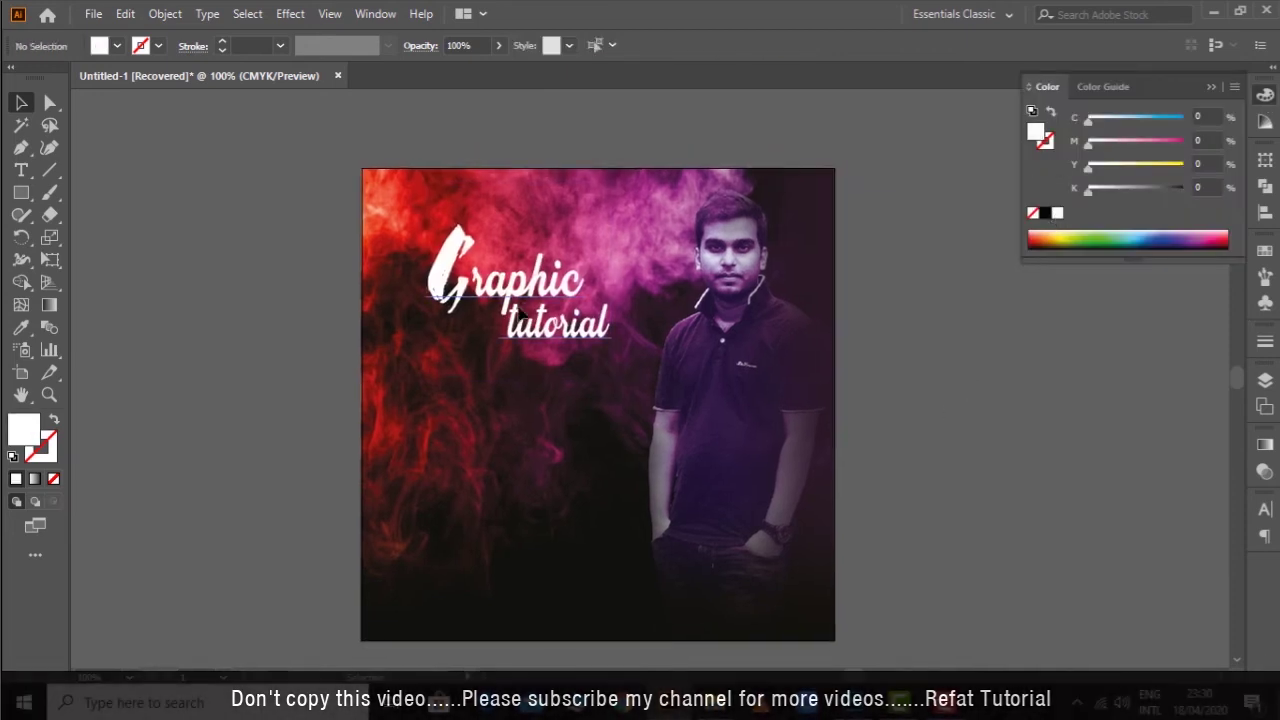
left_click(519, 312)
left_click_drag(628, 285, 634, 285)
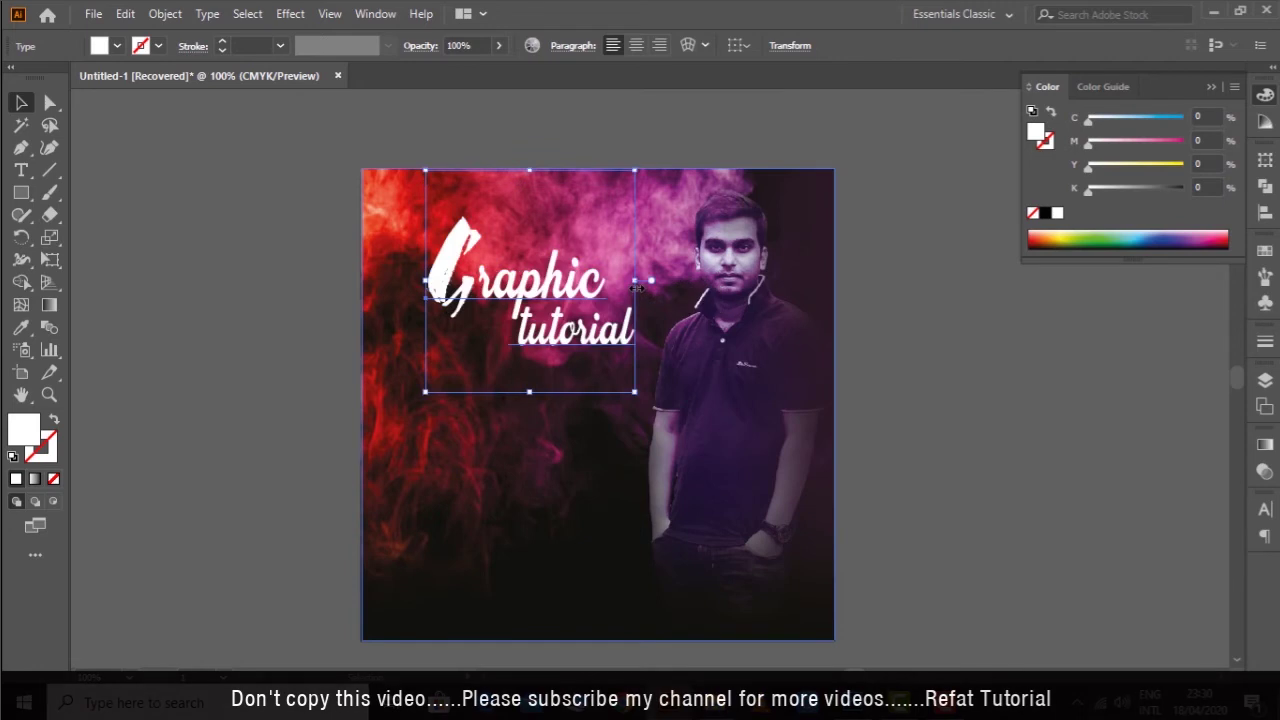
left_click_drag(426, 280, 407, 280)
left_click(940, 360)
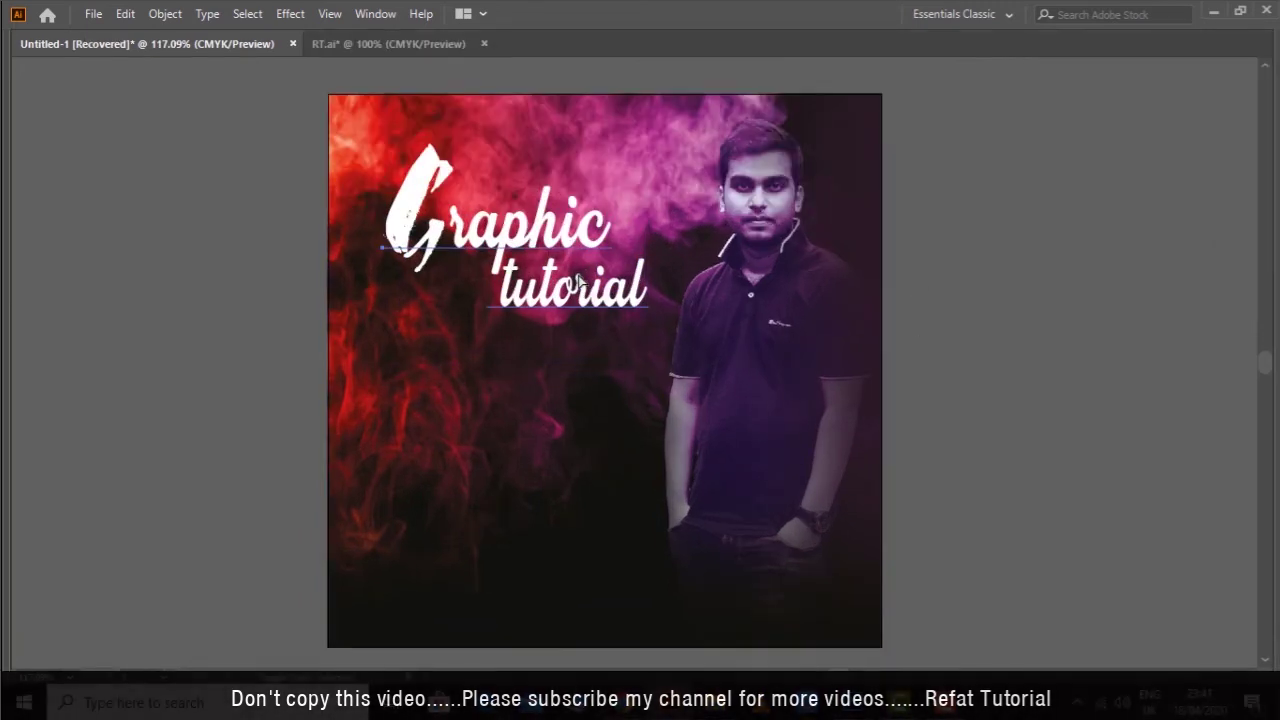
left_click_drag(577, 283, 561, 290)
Give the title a thick dark brown stroke
left_click(487, 245)
key("ctrl+a")
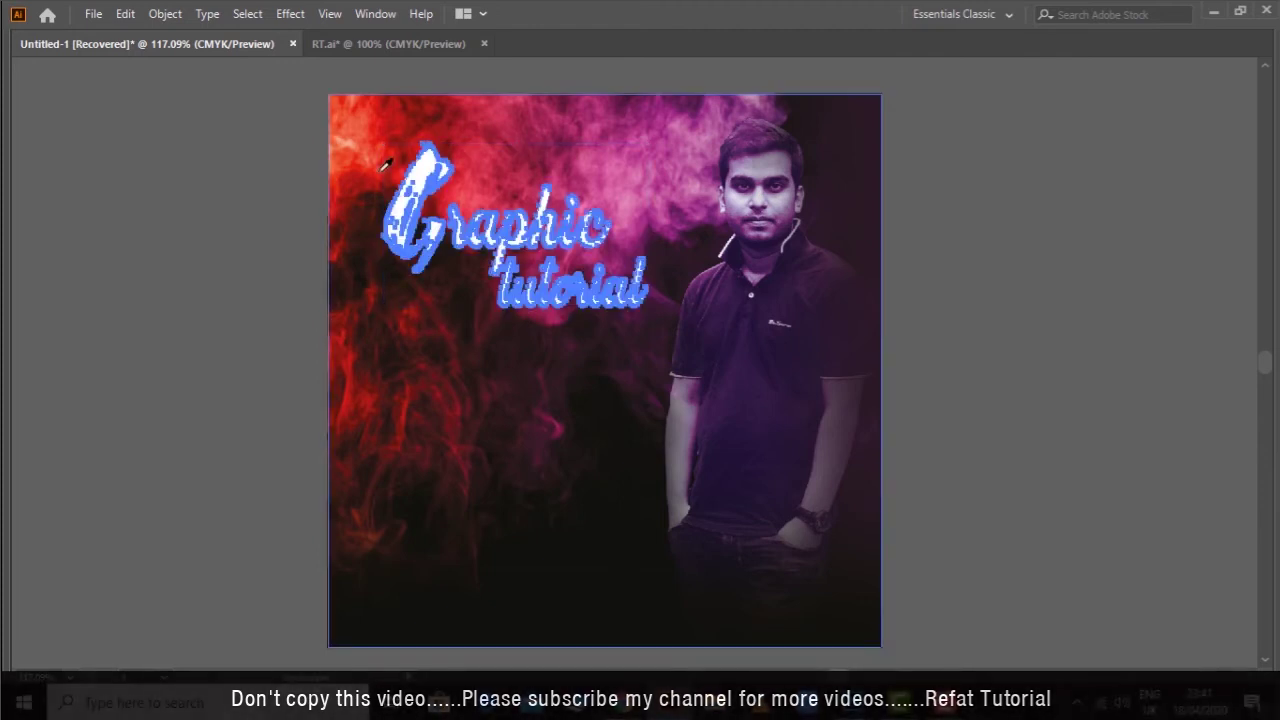
key("Tab")
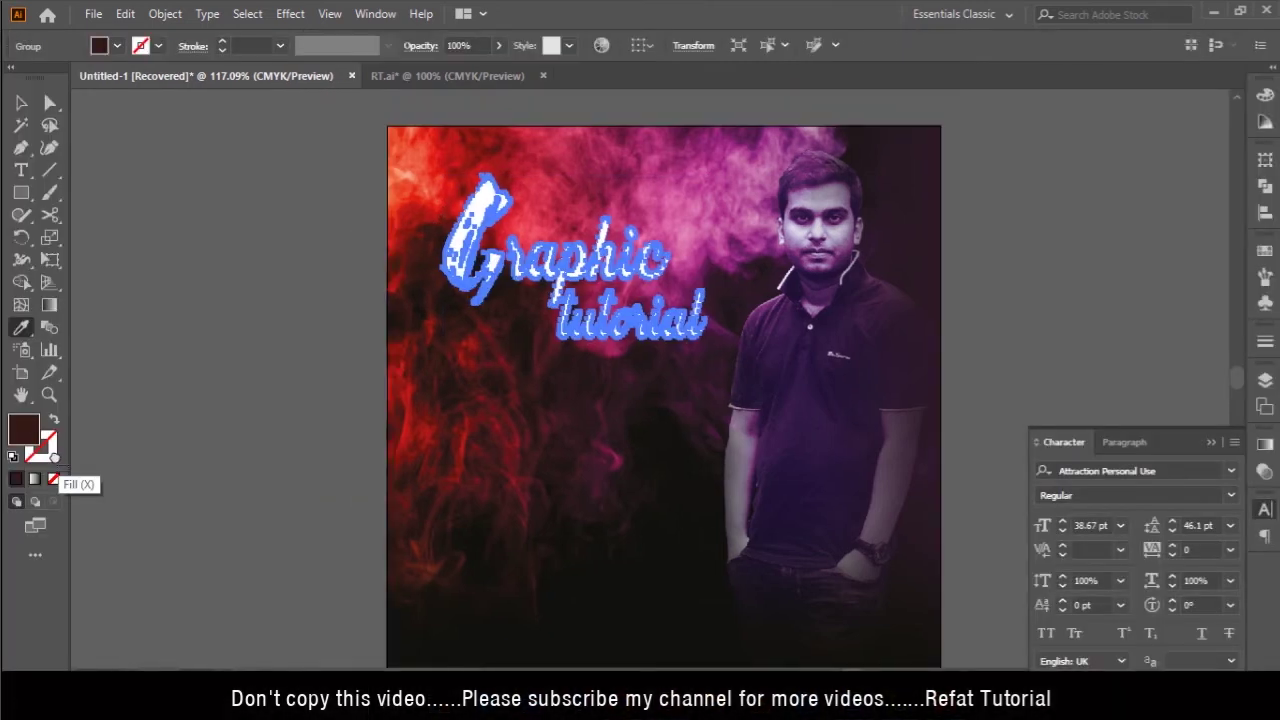
left_click(48, 452)
left_click(1265, 341)
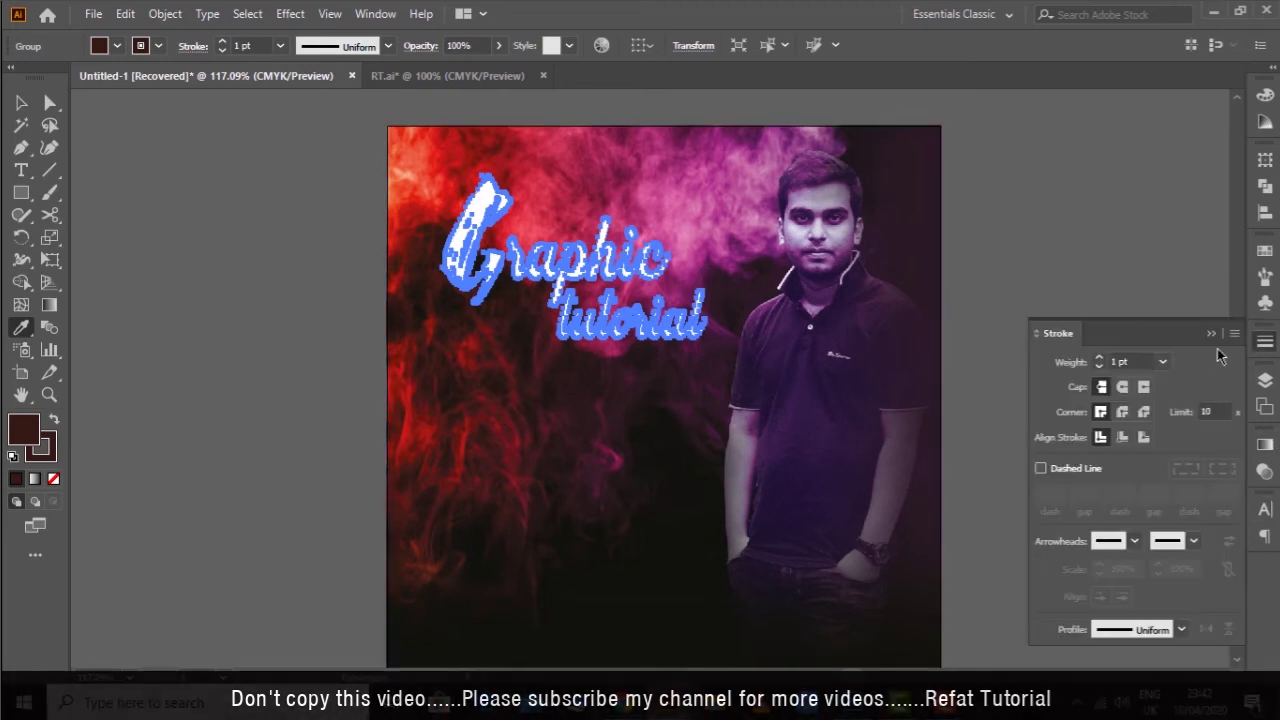
double_click(1141, 362)
type("8")
key("Return")
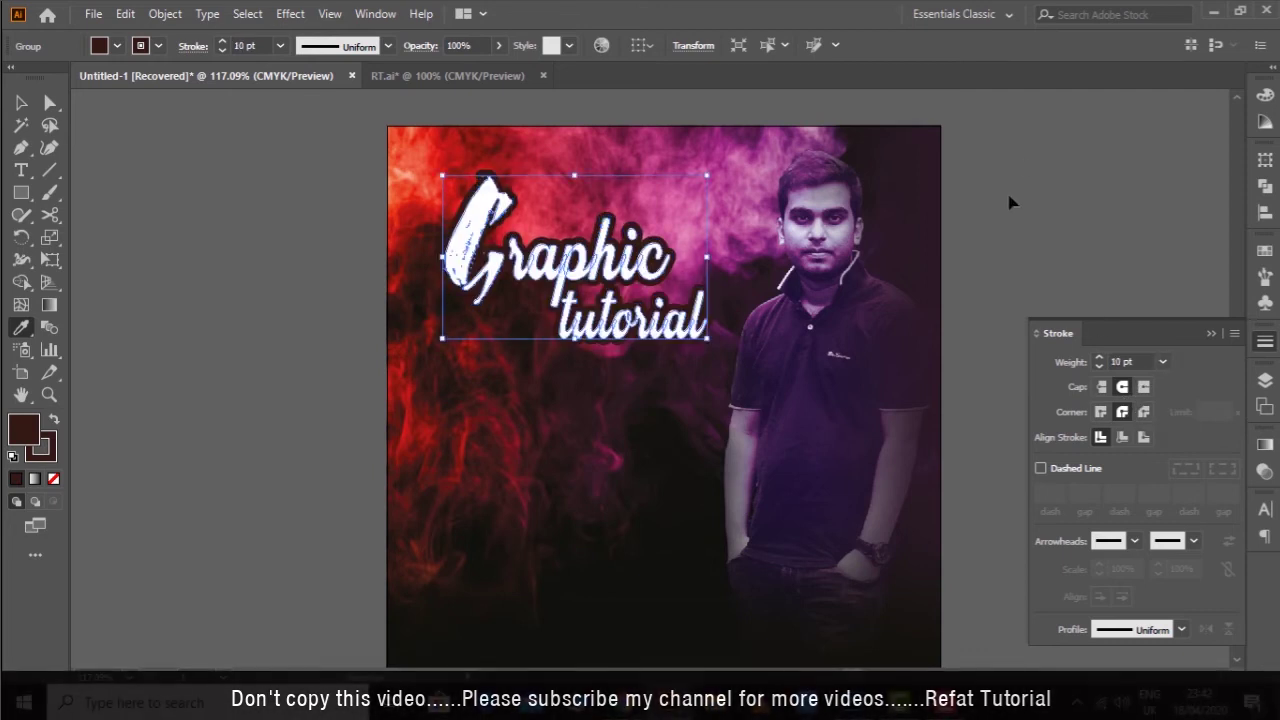
Add a Multiply 75% drop shadow with 0.1 in offsets and 0.07 in blur to the title
key("v")
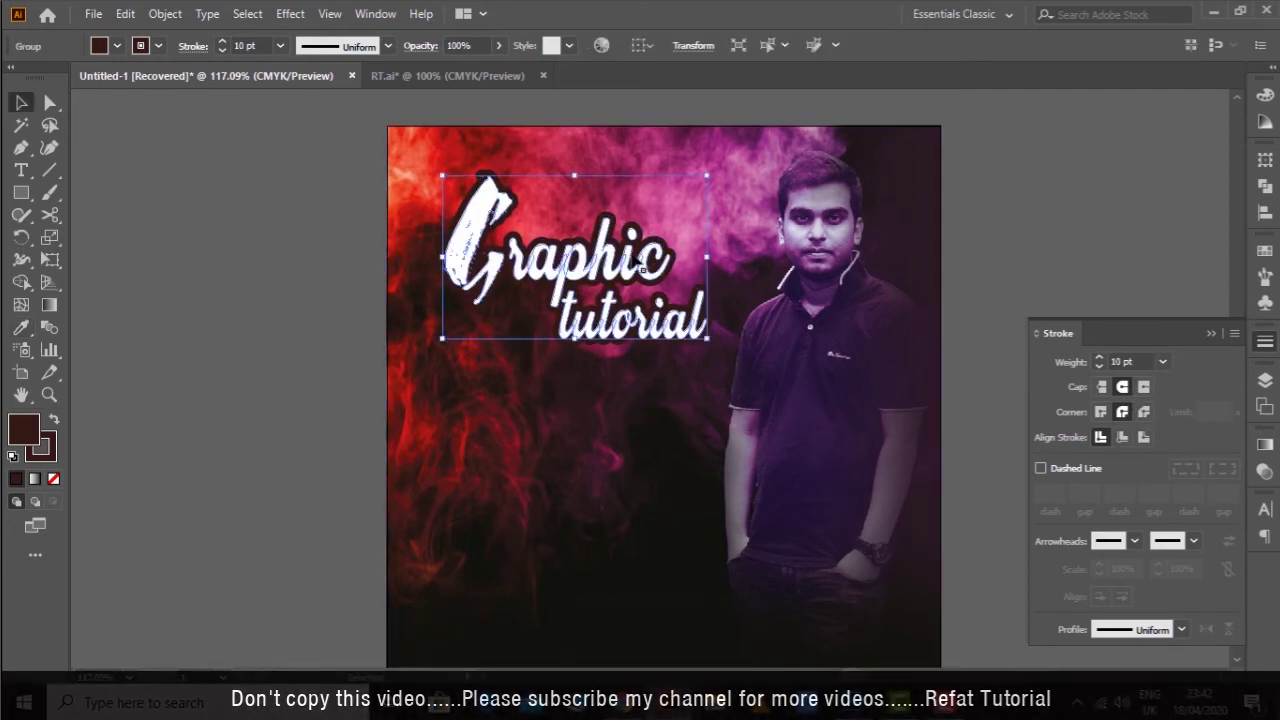
left_click(290, 14)
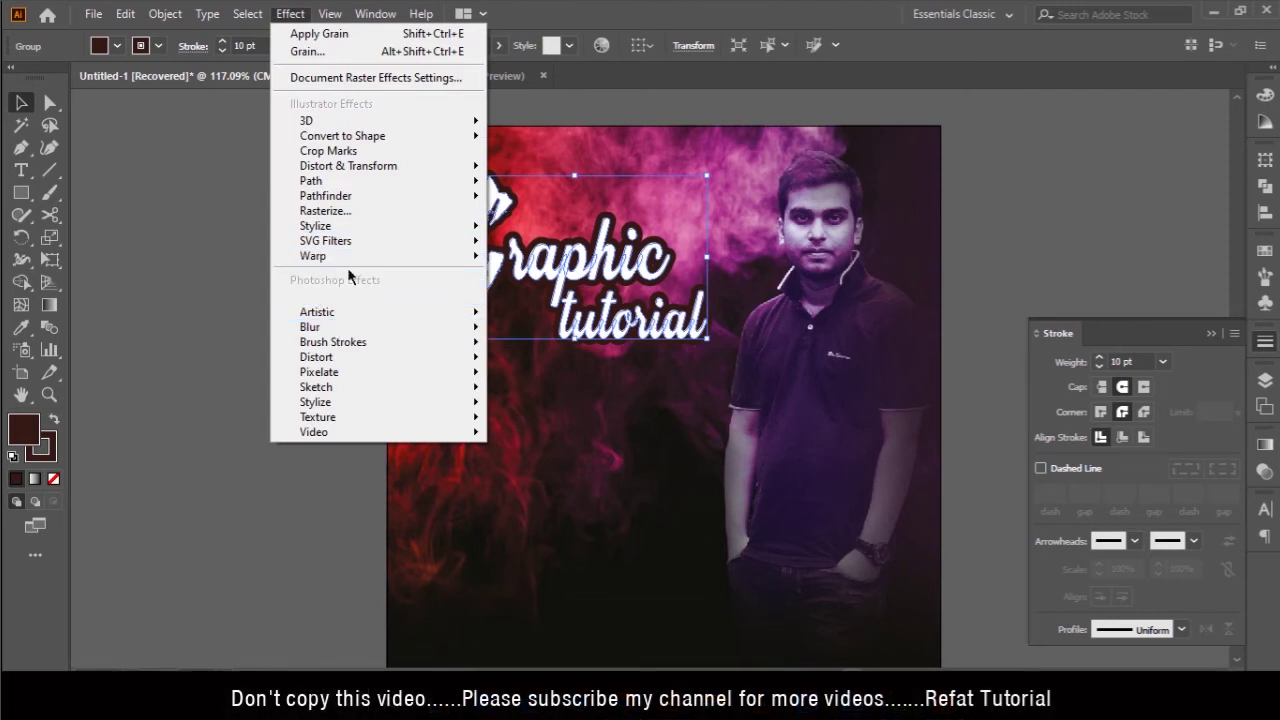
mouse_move(315, 226)
left_click(520, 226)
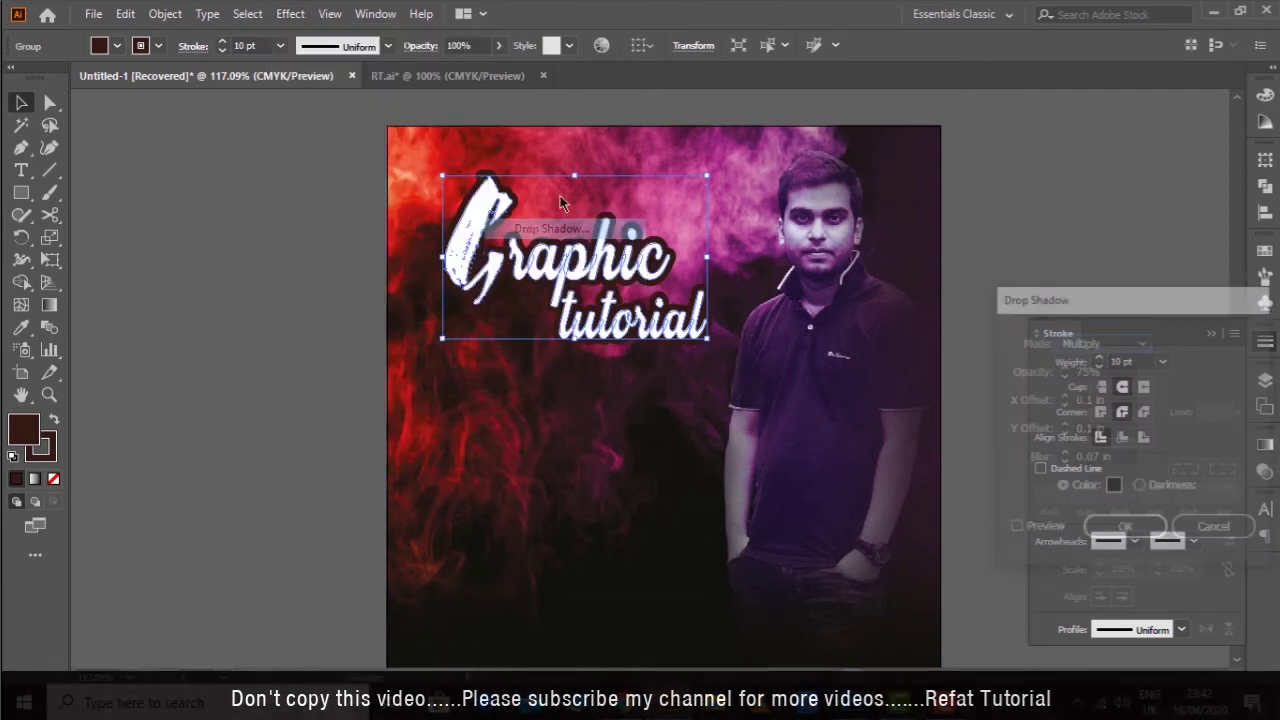
left_click(1035, 528)
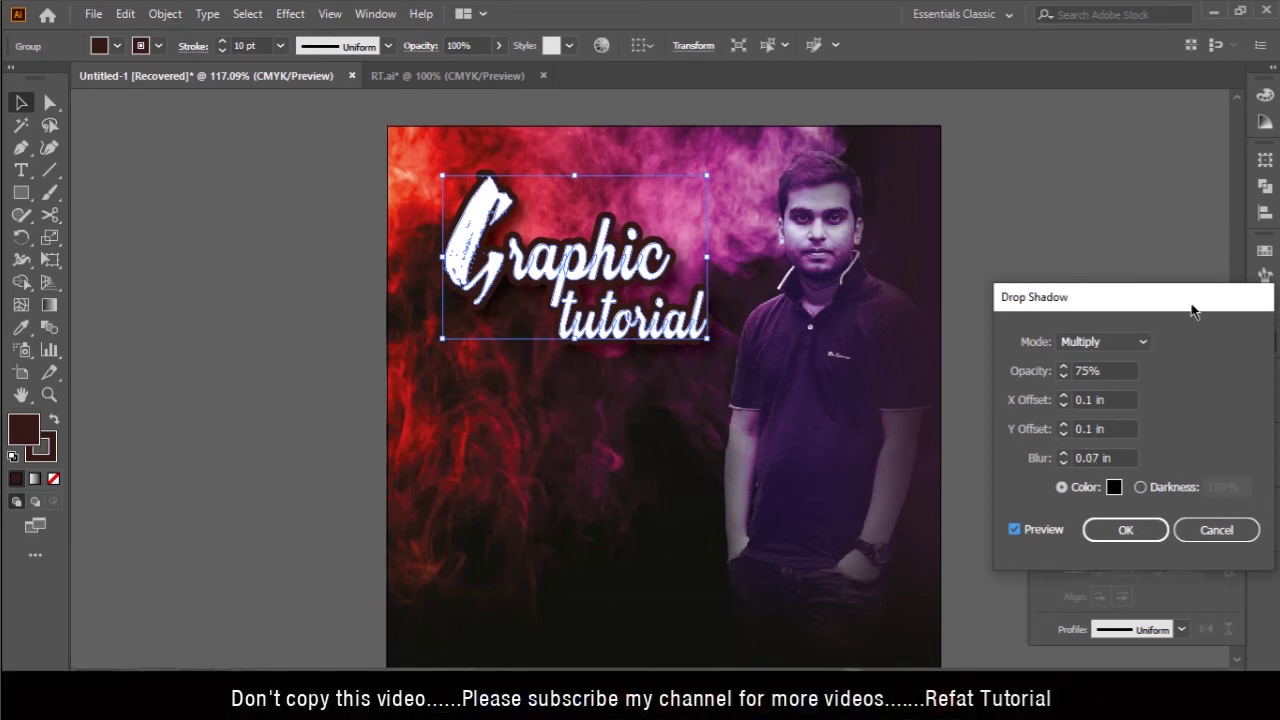
left_click(1126, 530)
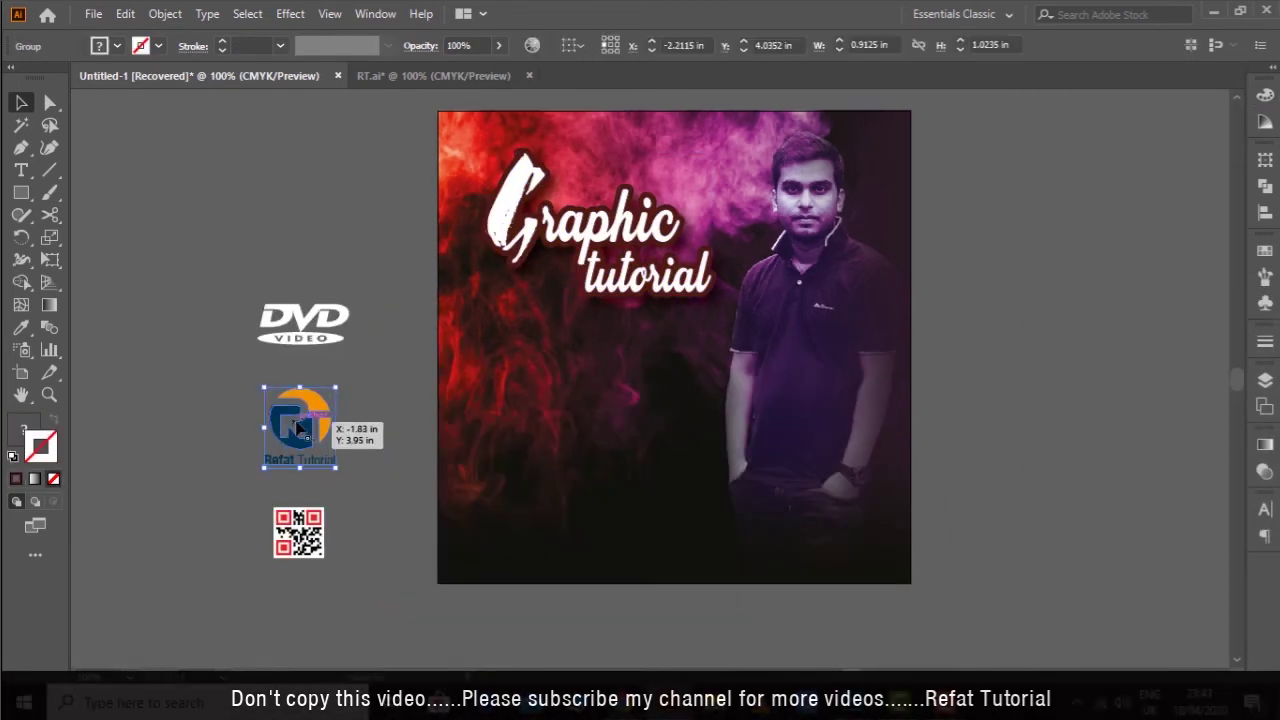
Move the RT logo into the lower area of the cover
left_click_drag(297, 428, 607, 500)
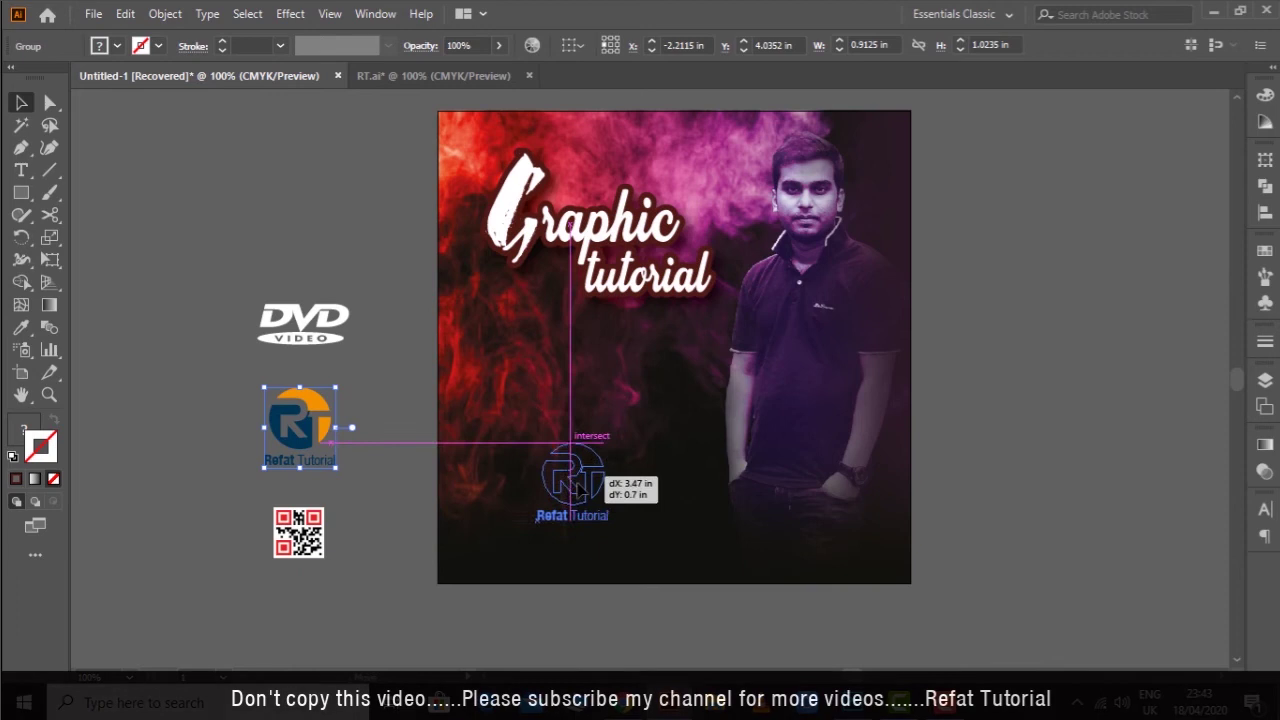
left_click_drag(657, 460, 637, 488)
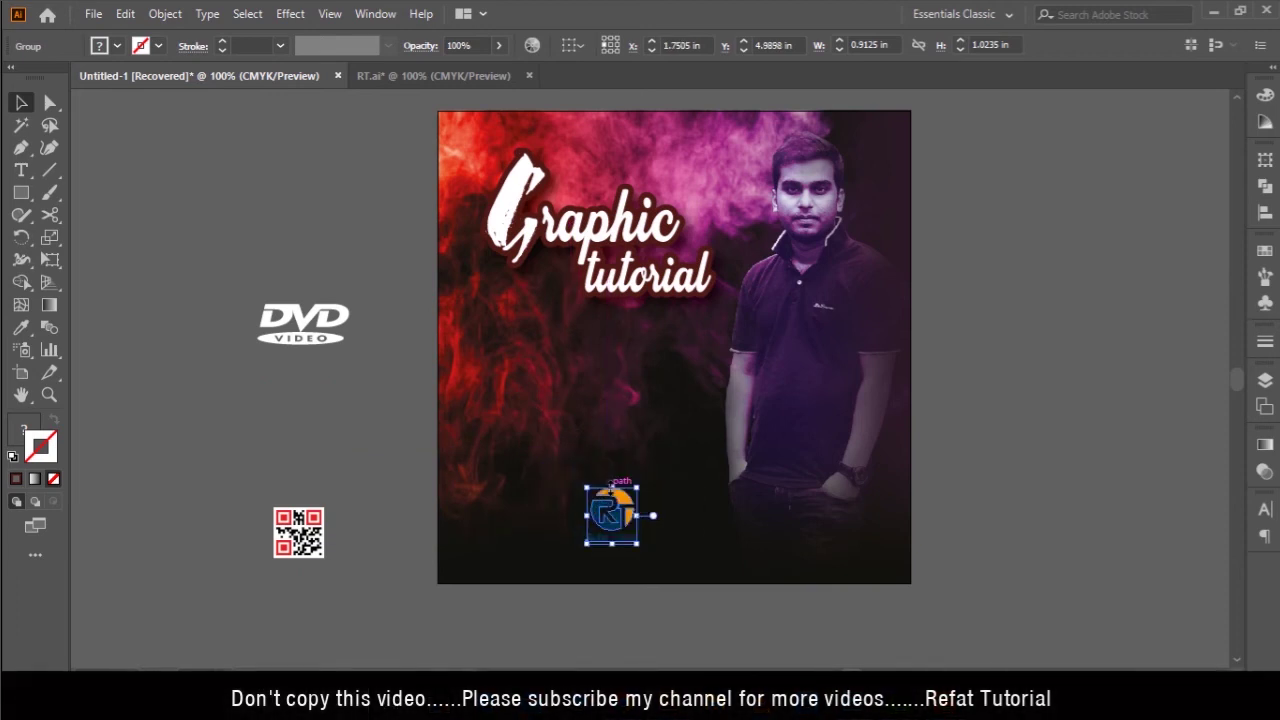
left_click(376, 450)
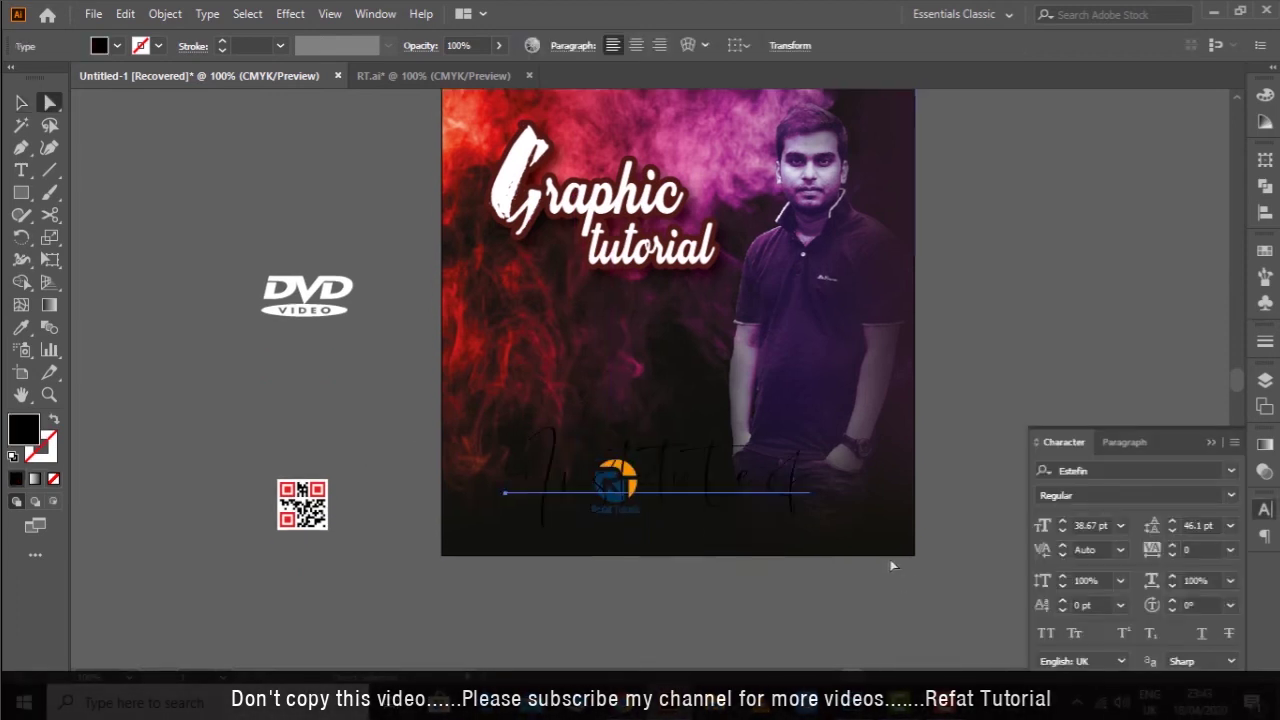
key("v")
Shrink the script caption, make it white, and change it to 'Institute of:'
left_click_drag(829, 491, 586, 506)
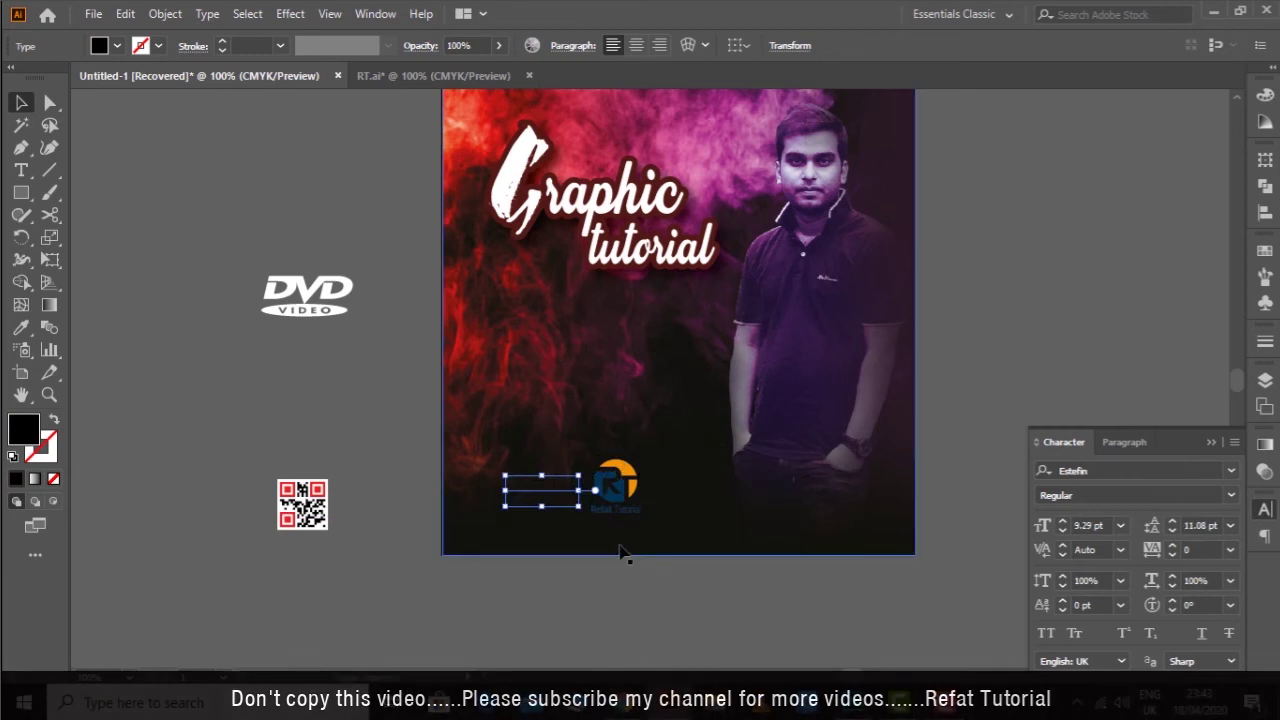
key("z")
left_click_drag(825, 499, 773, 589)
left_click(1262, 118)
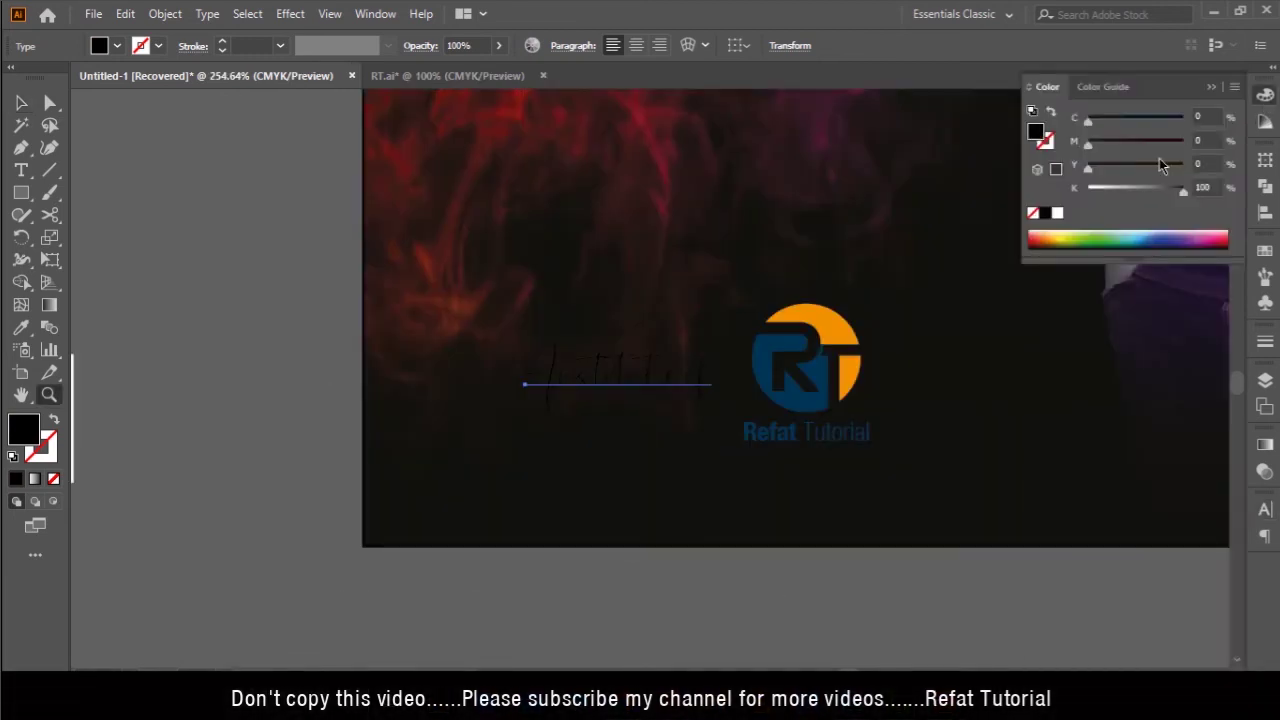
left_click_drag(1116, 196, 1086, 190)
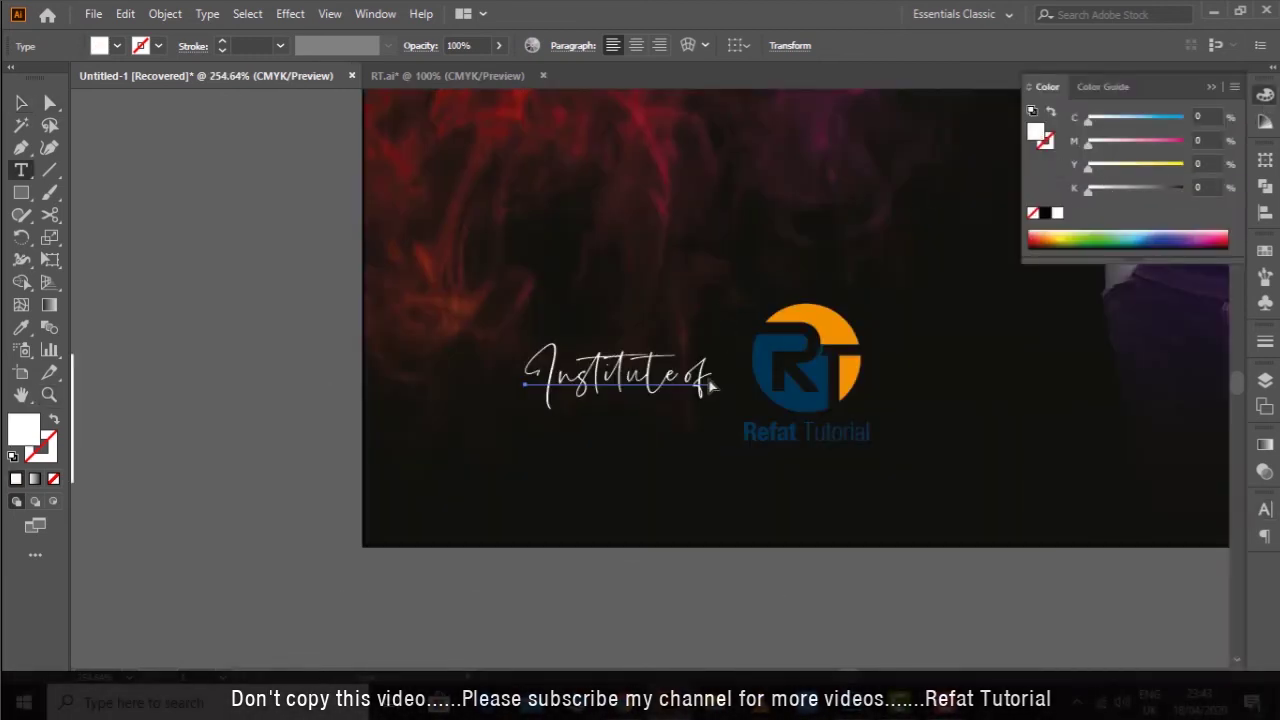
left_click(710, 386)
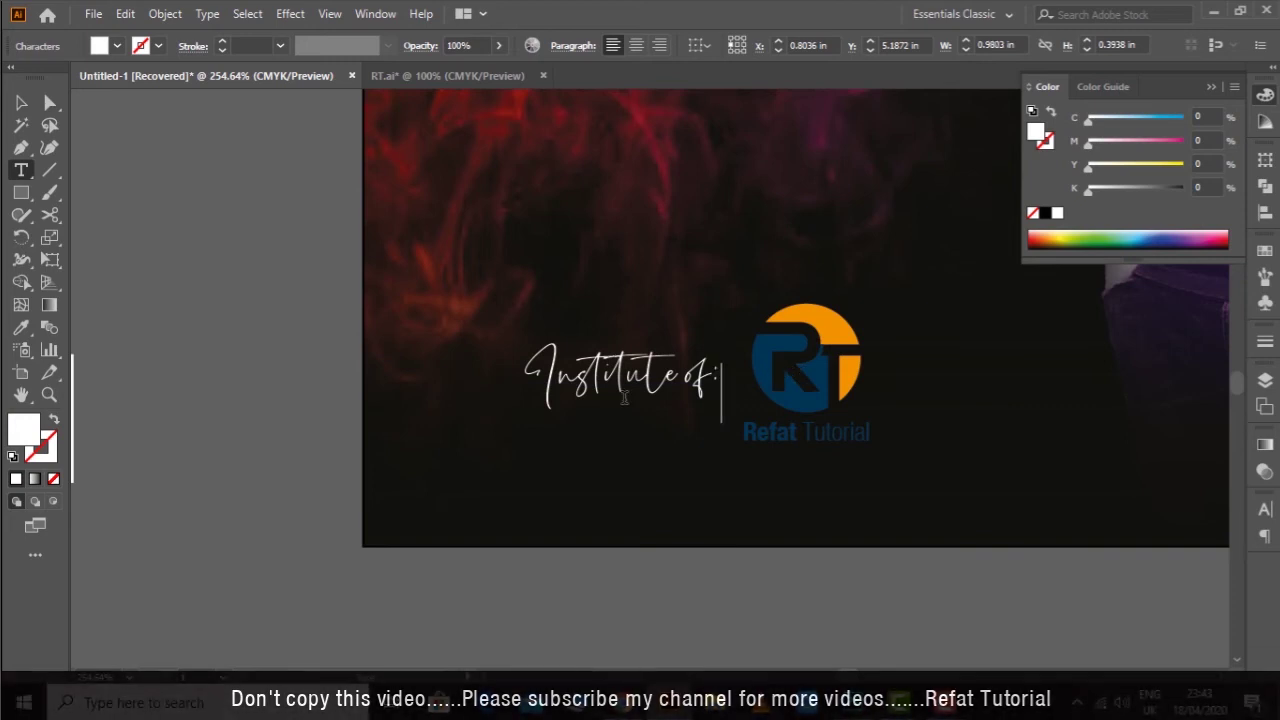
key("Escape")
key("c")
key("v")
left_click(630, 390)
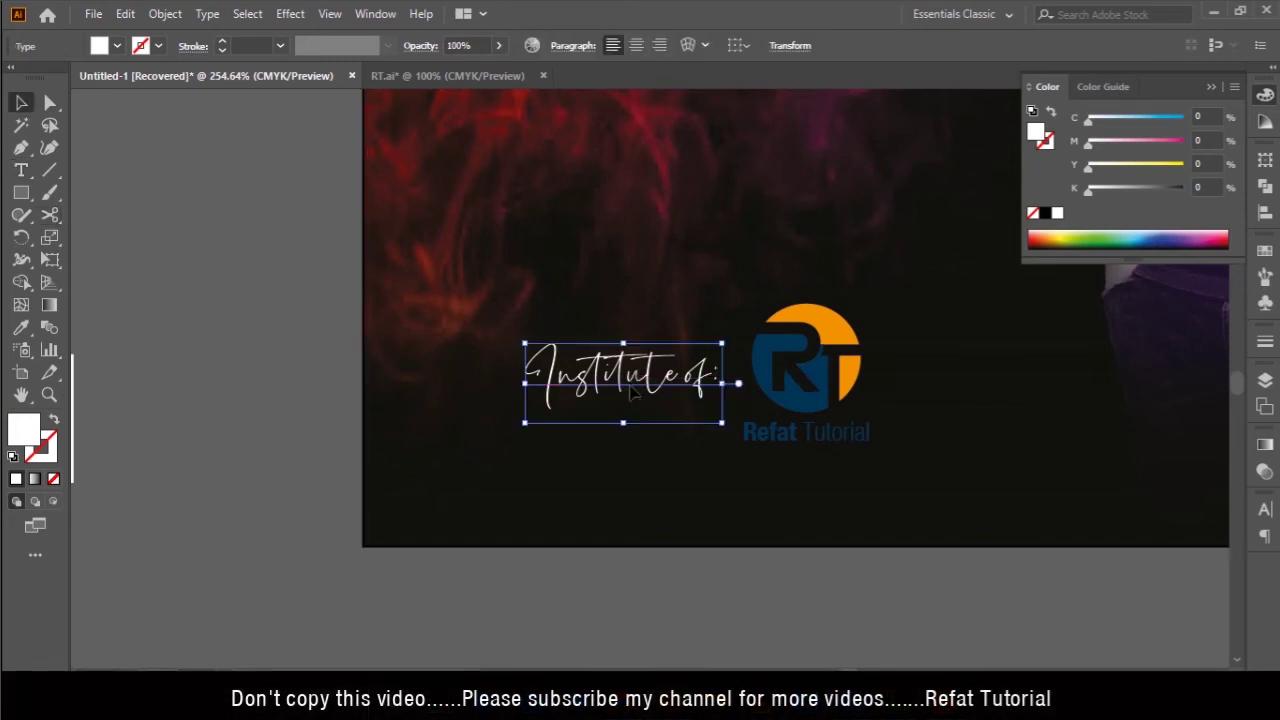
left_click(800, 386)
Recolour the RT logo shapes maroon
scroll(806, 430, "up", 2)
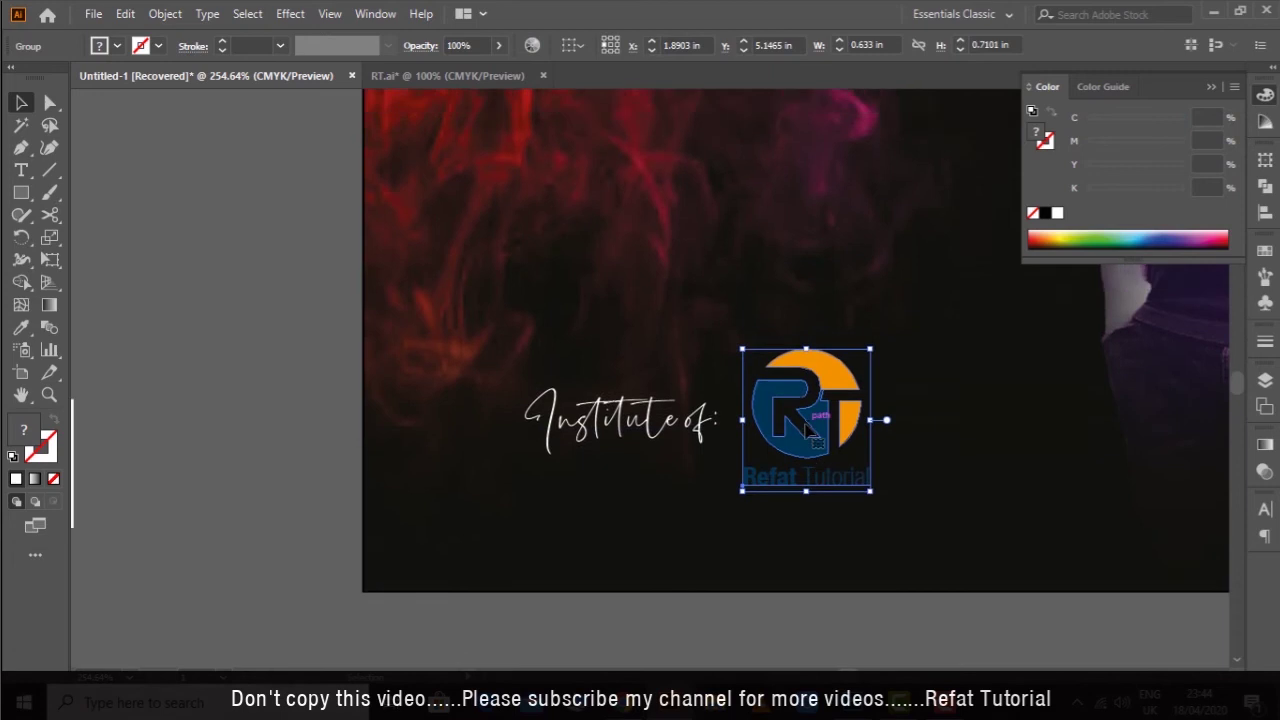
key("i")
left_click(671, 245)
key("a")
left_click(766, 372)
Group the 'Institute of:' caption with the RT logo and move the group further left
key("v")
left_click(714, 432)
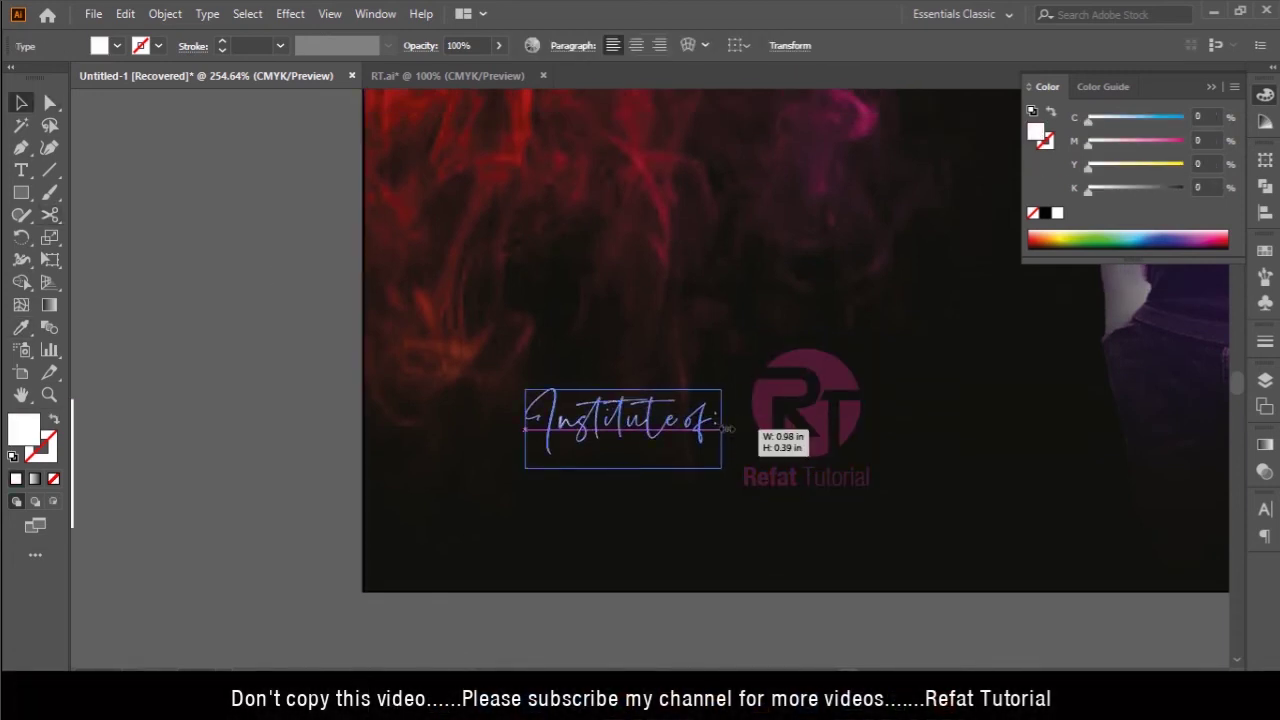
left_click_drag(725, 445, 726, 445)
left_click(810, 425, "shift")
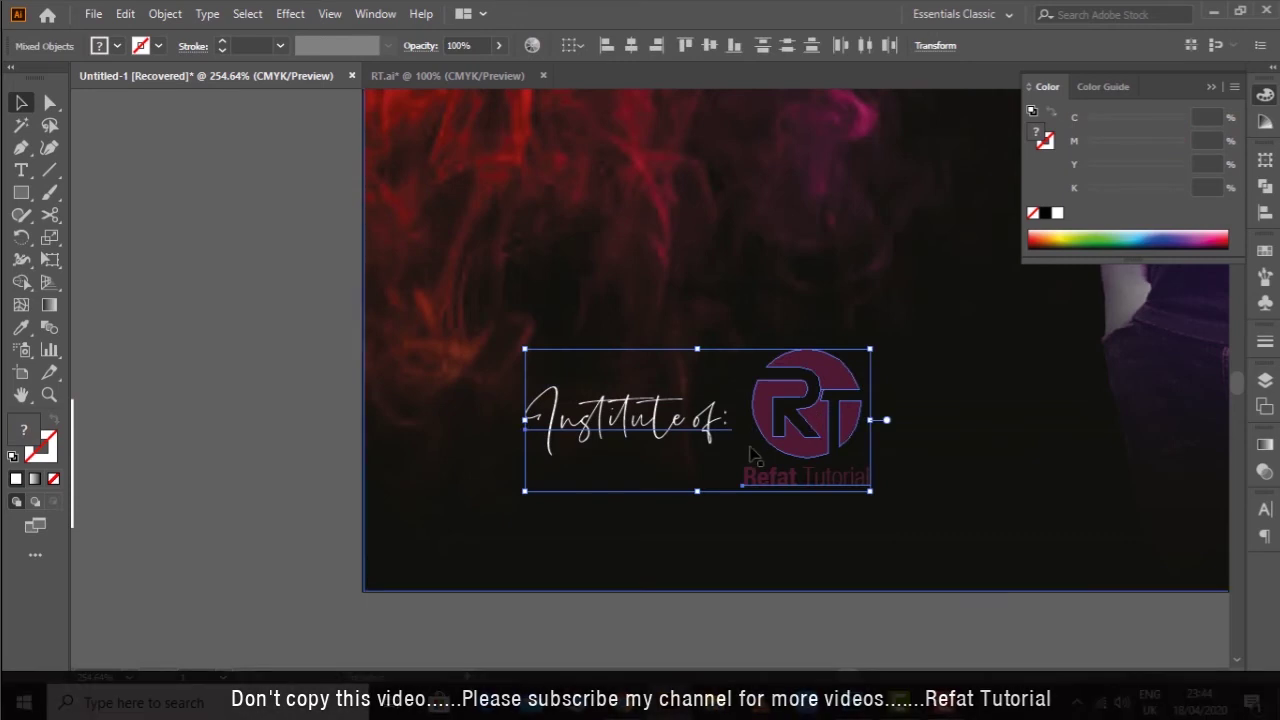
key("ctrl+g")
key("ctrl+minus")
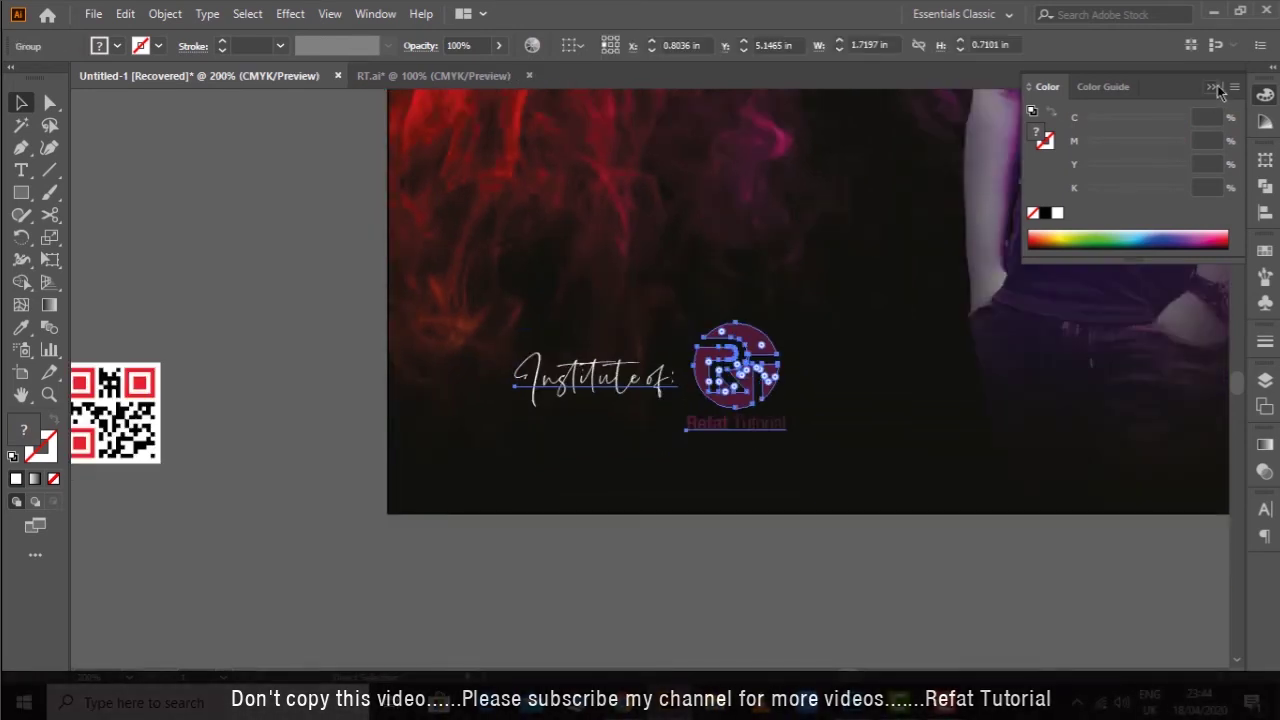
left_click(1218, 92)
left_click_drag(870, 410, 825, 414)
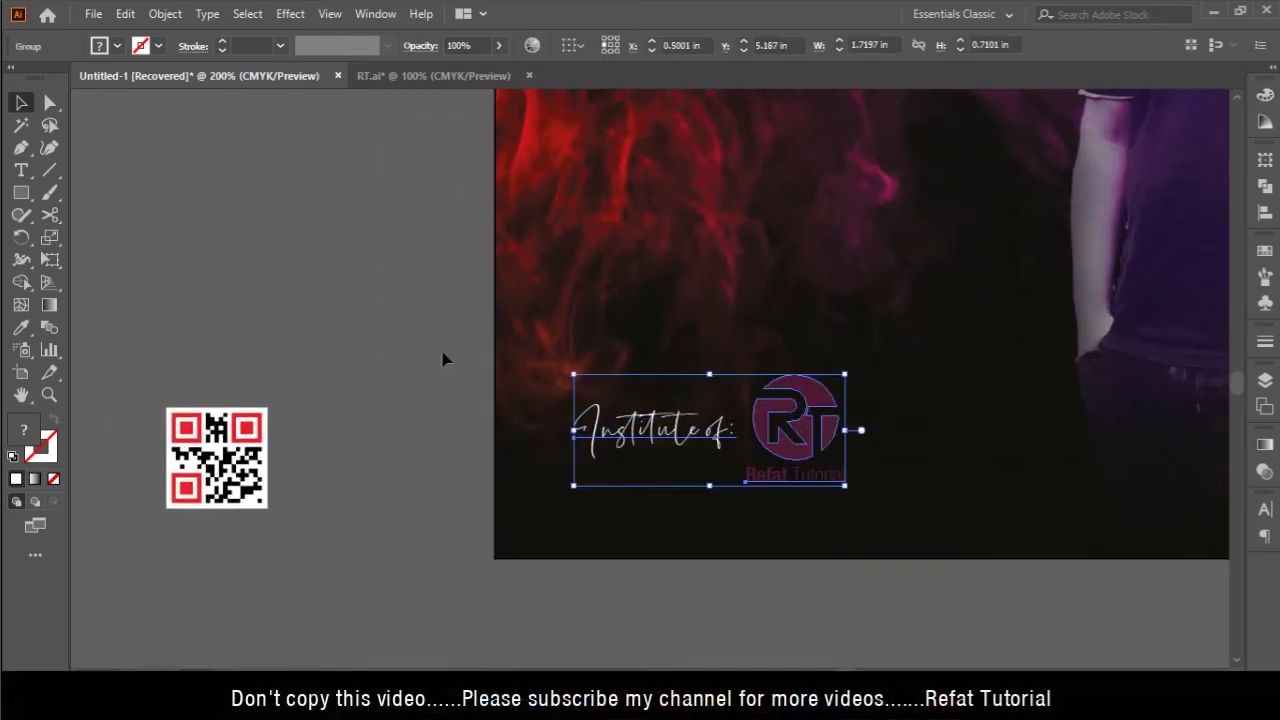
left_click(444, 358)
Give the 'Refat Tutorial' text a lilac-grey sampled from the photo with the Eyedropper
left_click(531, 537)
key("i")
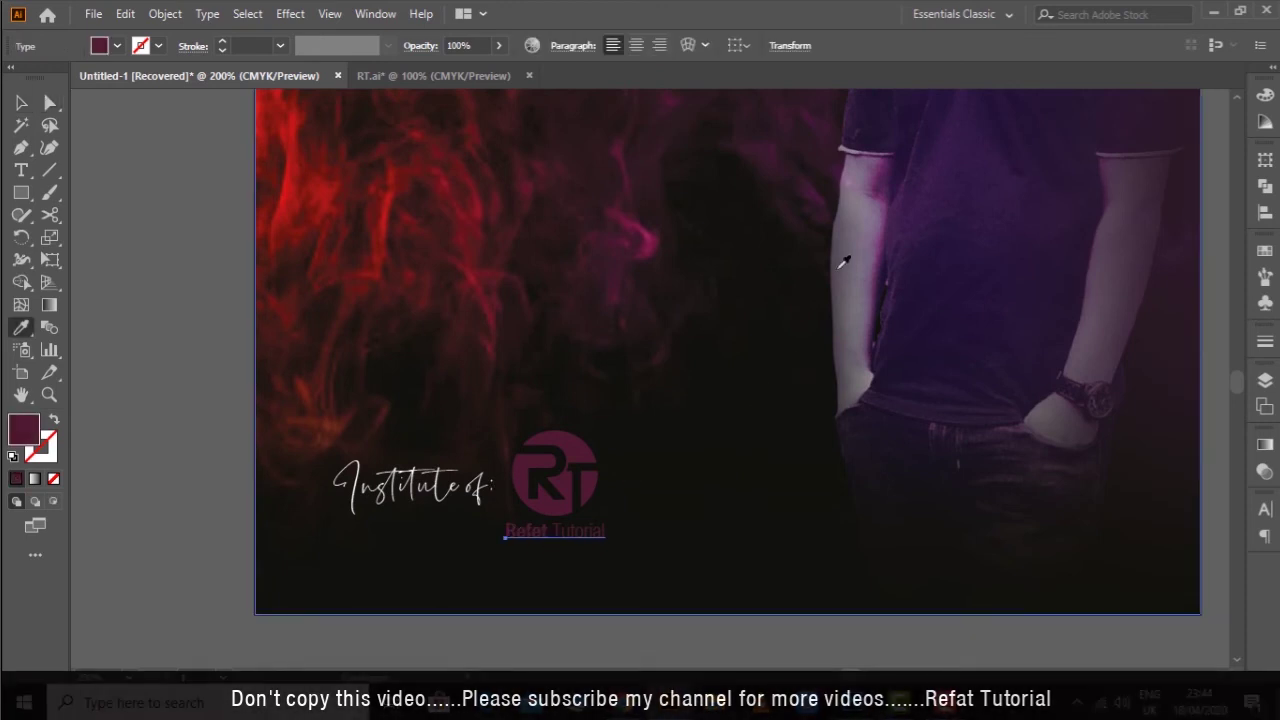
left_click(812, 306)
key("a")
left_click(171, 337)
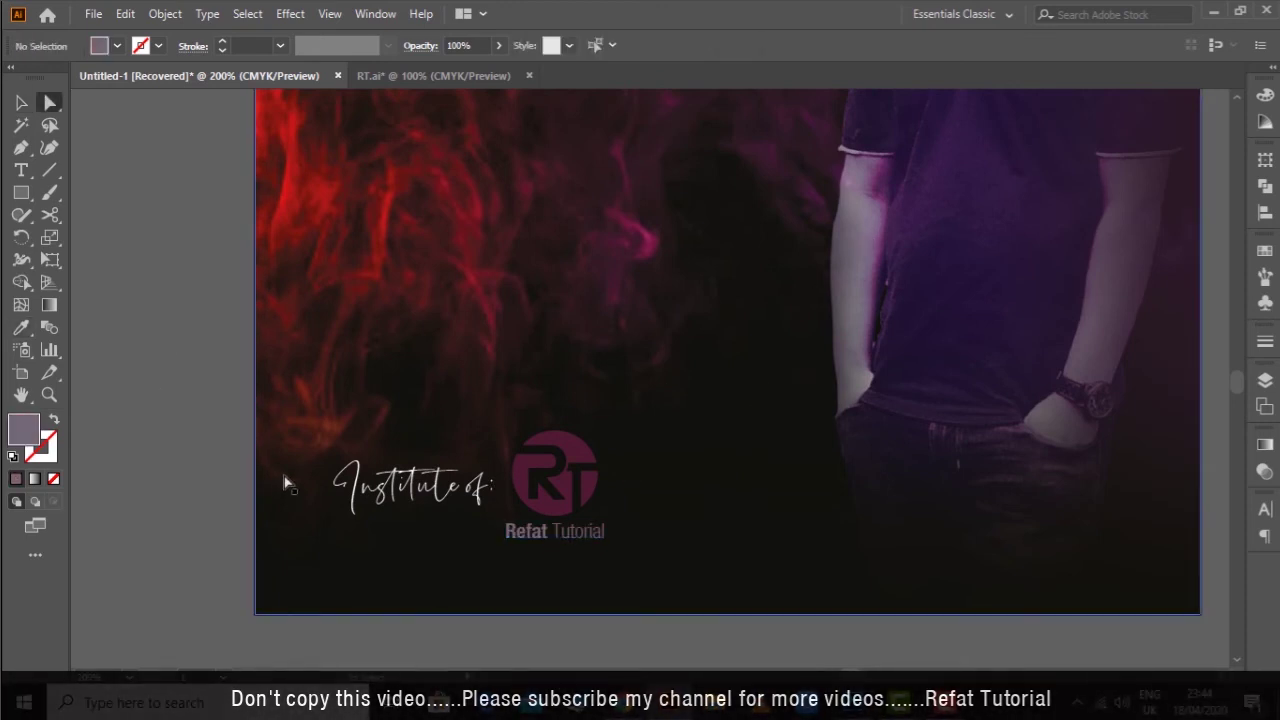
key("ctrl+1")
Move the DVD badge onto the cover just below the title
key("v")
left_click_drag(260, 348, 490, 395)
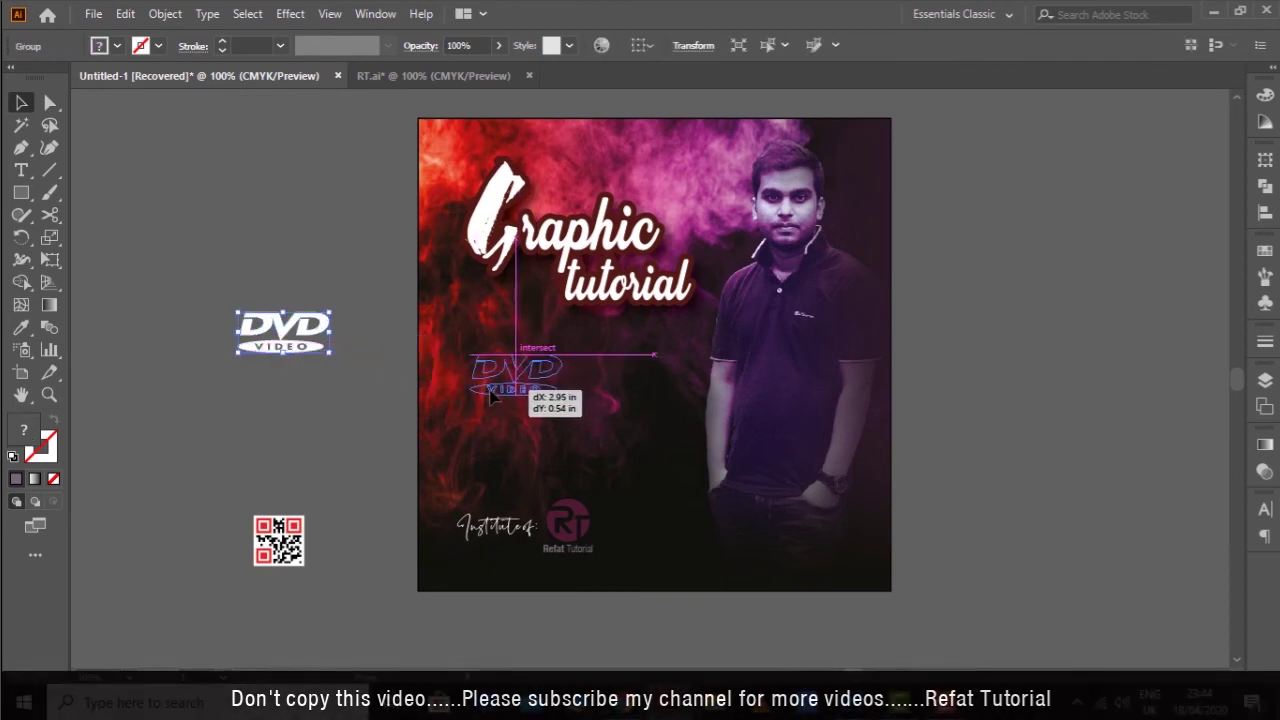
left_click_drag(490, 395, 491, 393)
left_click(202, 367)
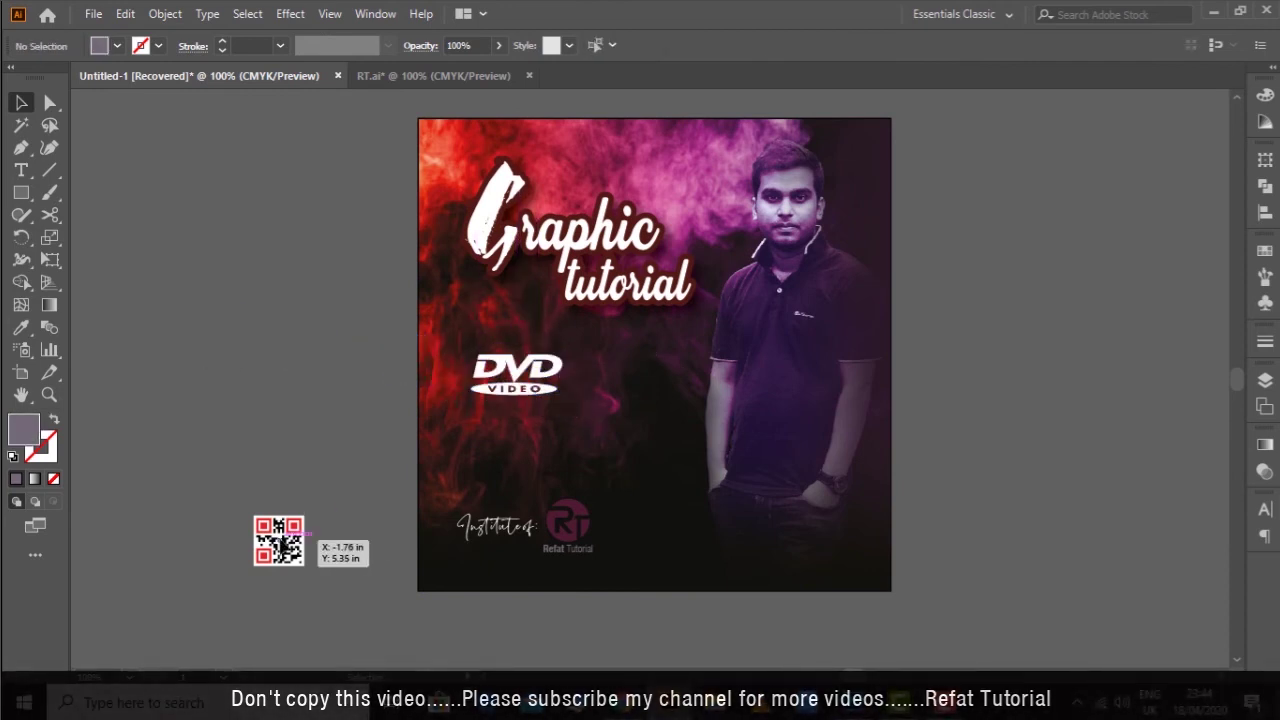
Place the QR code in the cover's bottom-right corner
left_click_drag(300, 536, 845, 530)
left_click(1074, 389)
left_click_drag(1074, 389, 1038, 395)
Resize the 'Institute of:' and logo group and nudge the DVD badge slightly left
left_click(470, 530)
left_click_drag(557, 532, 578, 530)
left_click(329, 420)
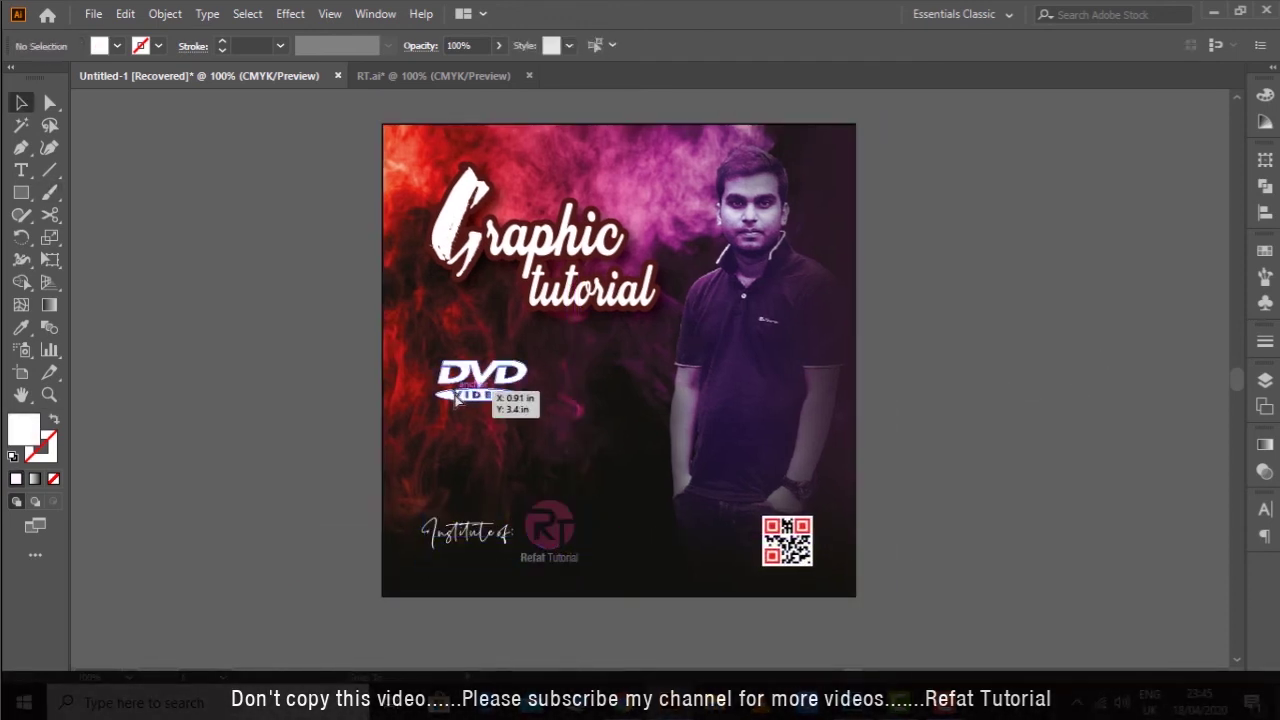
left_click_drag(500, 382, 491, 383)
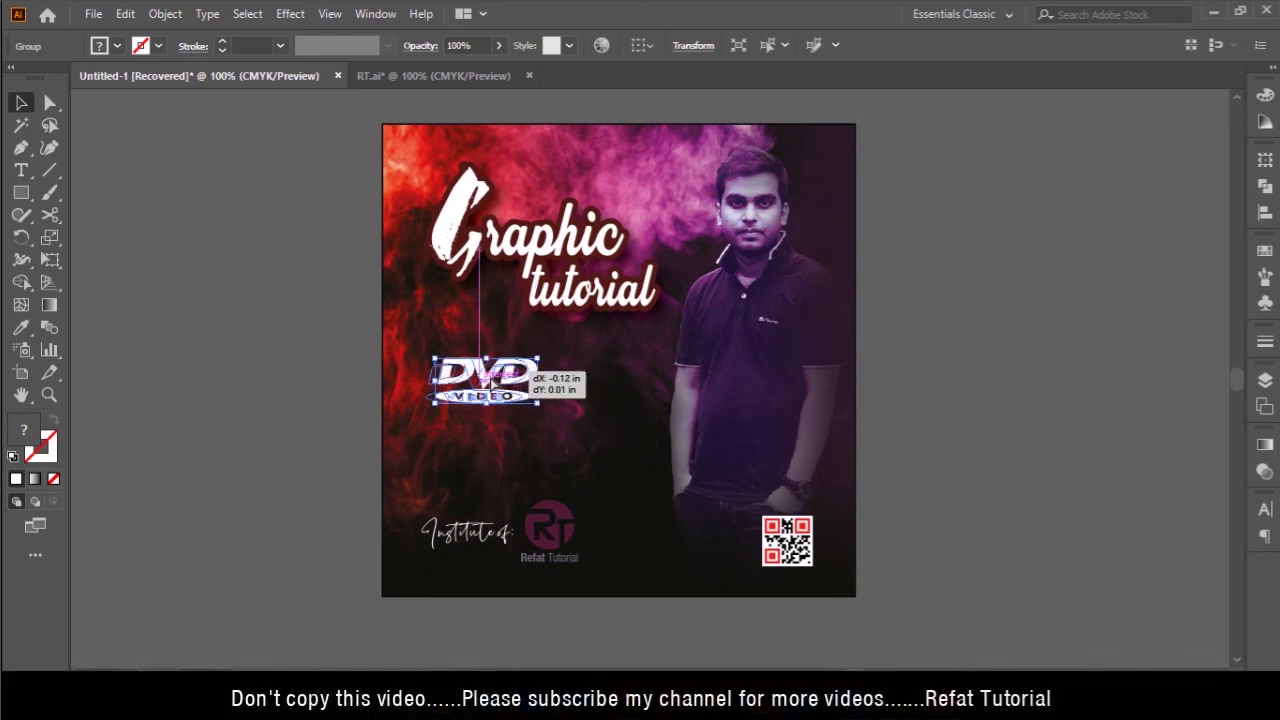
left_click(1043, 360)
mouse_move(1043, 360)
left_mouse_down()
mouse_move(901, 377)
mouse_move(783, 364)
left_mouse_up()
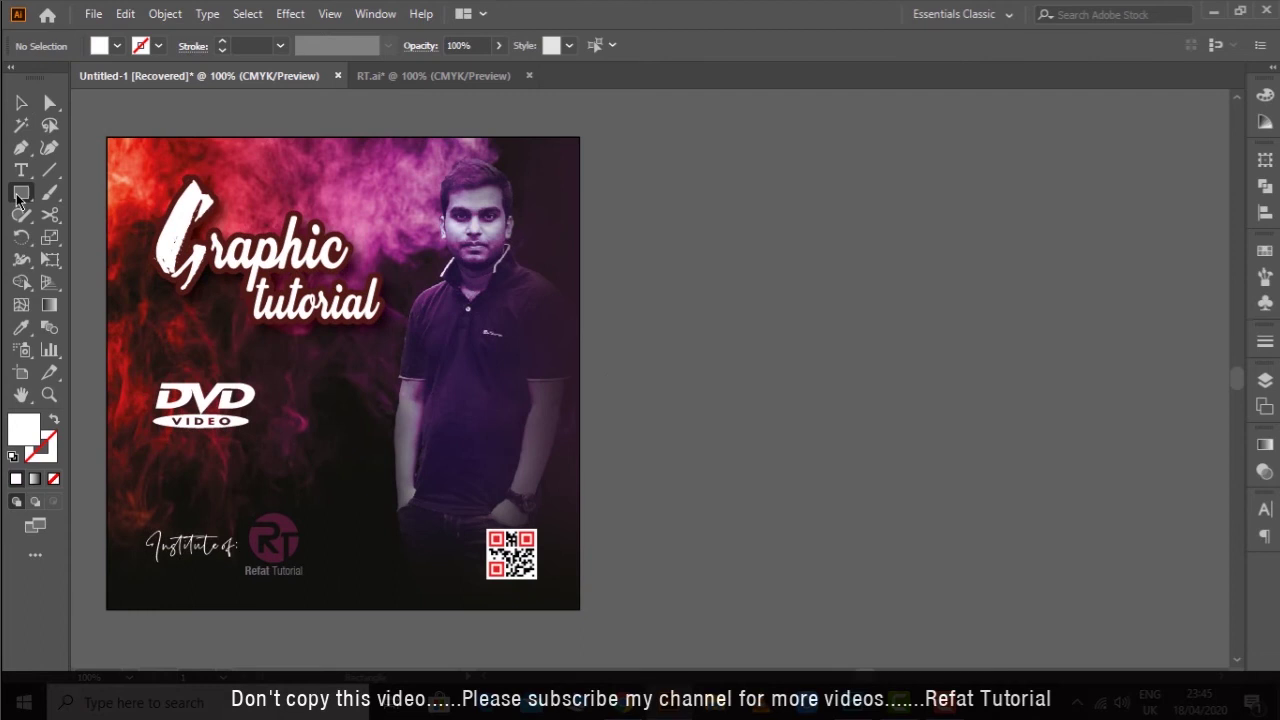
Draw a 6 × 6 in circle with the Ellipse tool and place it beside the cover
left_click_drag(17, 200, 100, 194)
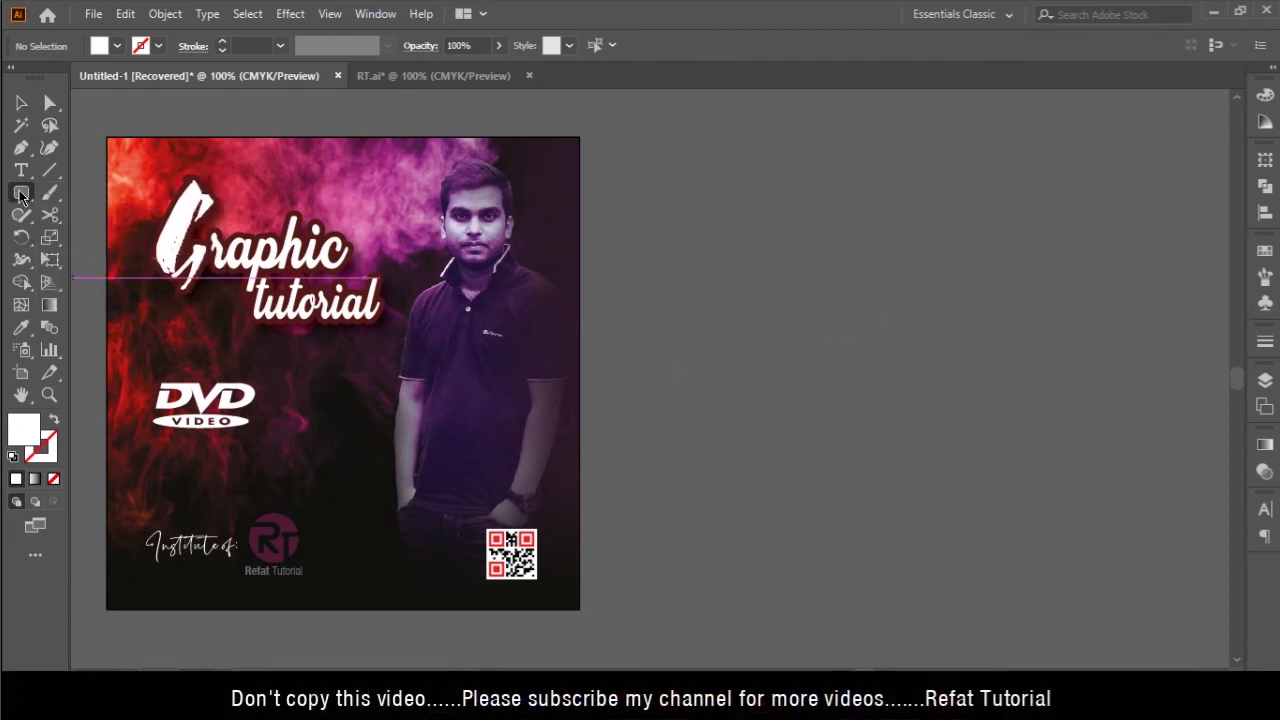
left_click_drag(20, 197, 100, 232)
left_click(825, 299)
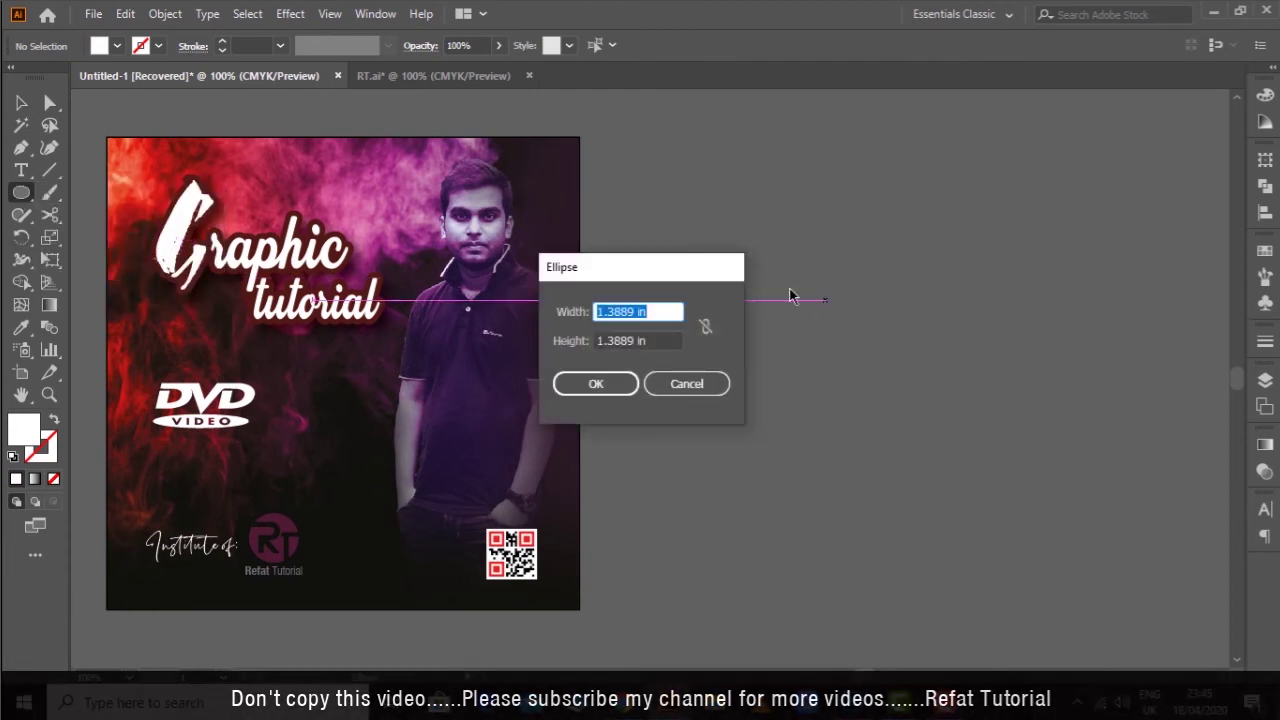
type("6")
key("Tab")
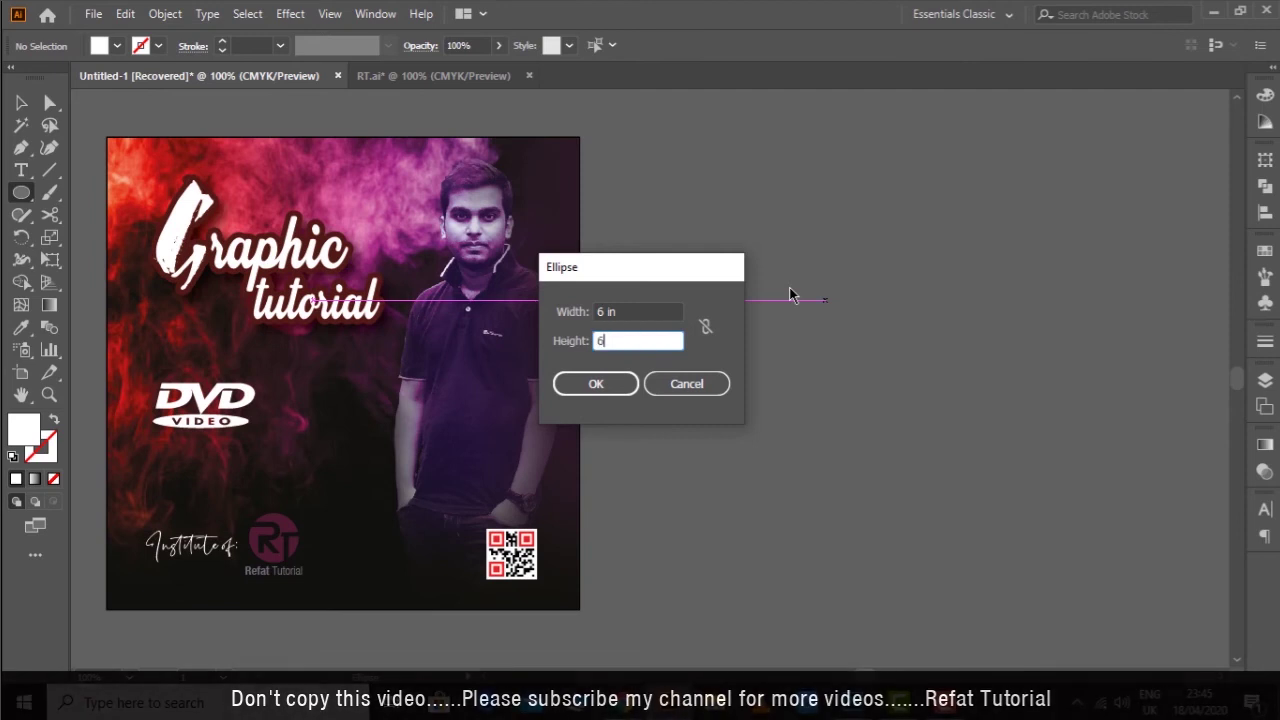
key("Return")
key("v")
mouse_move(1042, 417)
left_mouse_down()
mouse_move(937, 257)
mouse_move(797, 229)
mouse_move(811, 250)
left_mouse_up()
Add a −10 mm inner Offset Path and turn the inner shapes into guides
left_click(165, 14)
mouse_move(233, 454)
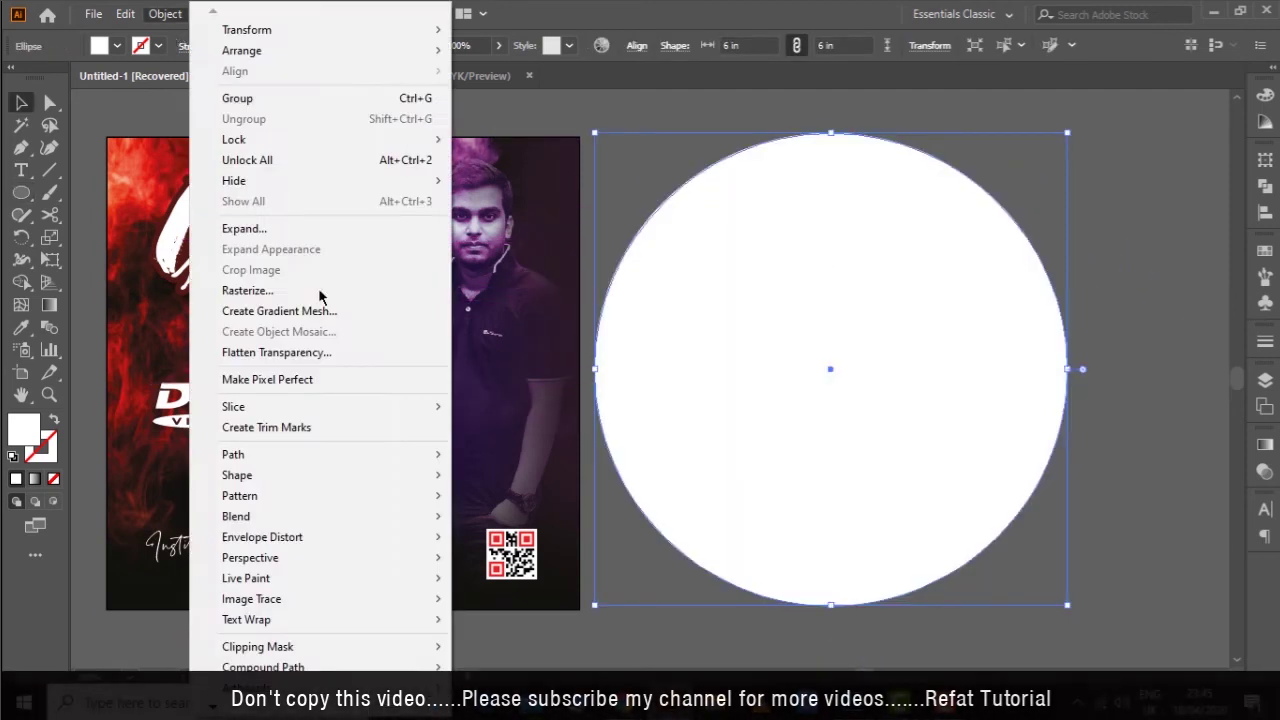
left_click(510, 523)
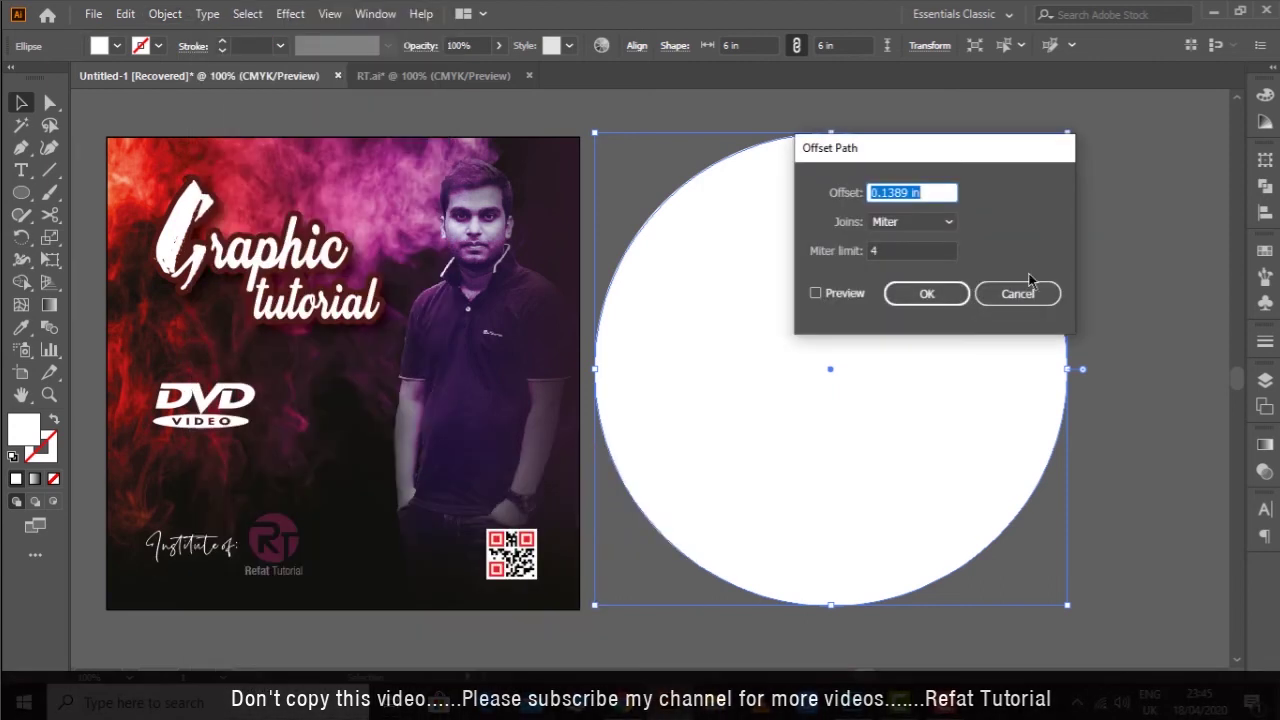
type("-10mm")
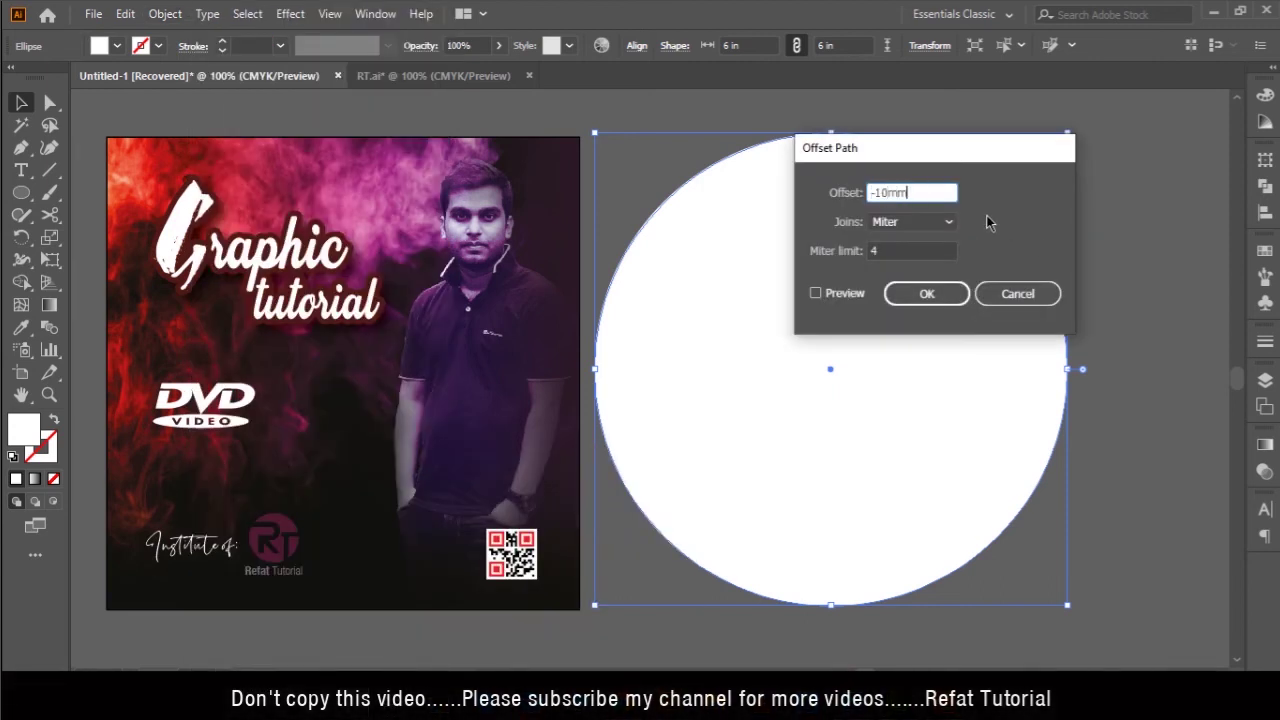
key("Return")
key("ctrl+shift+a")
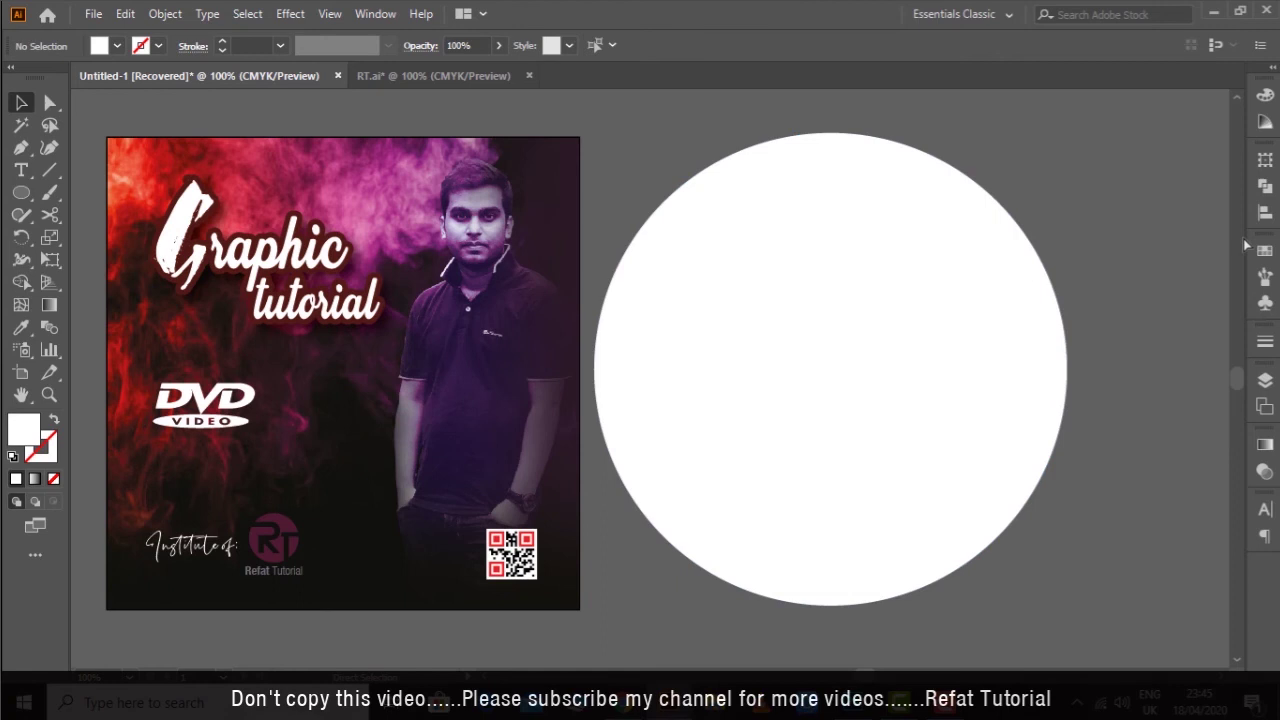
key("ctrl+semicolon")
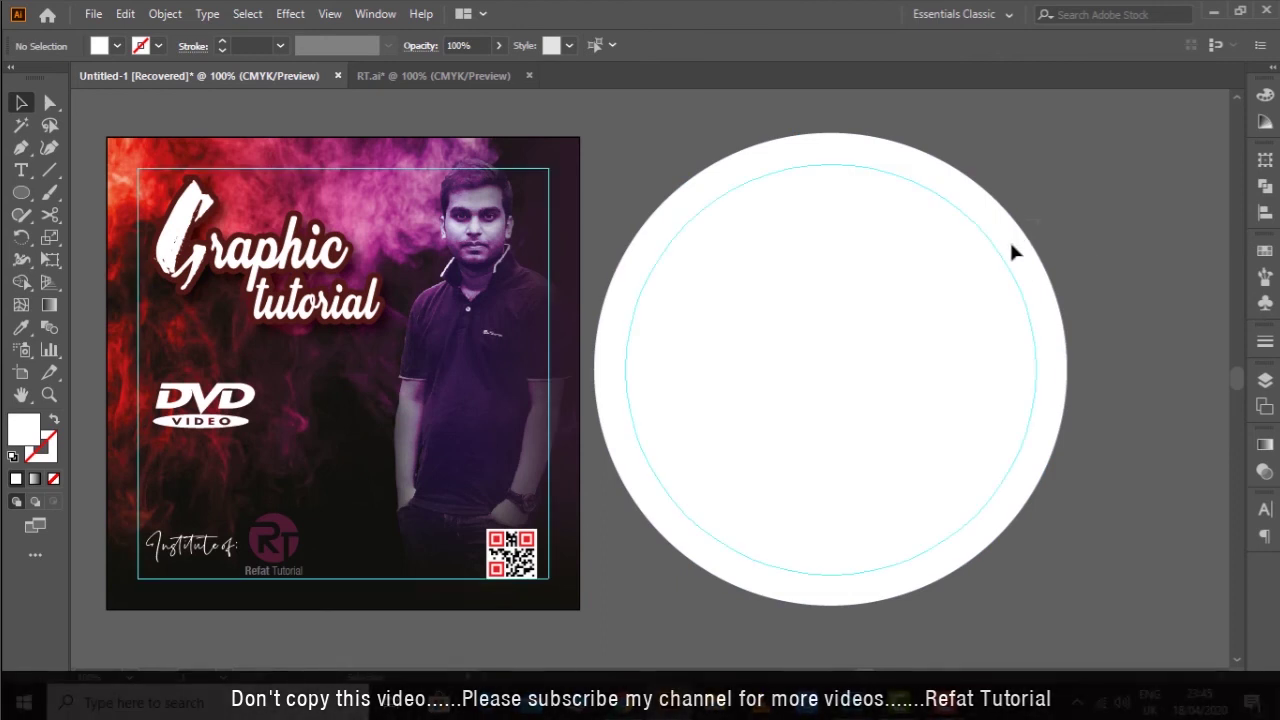
Draw a grey centre circle on the disc, about 1.44 in wide
left_click(1009, 242)
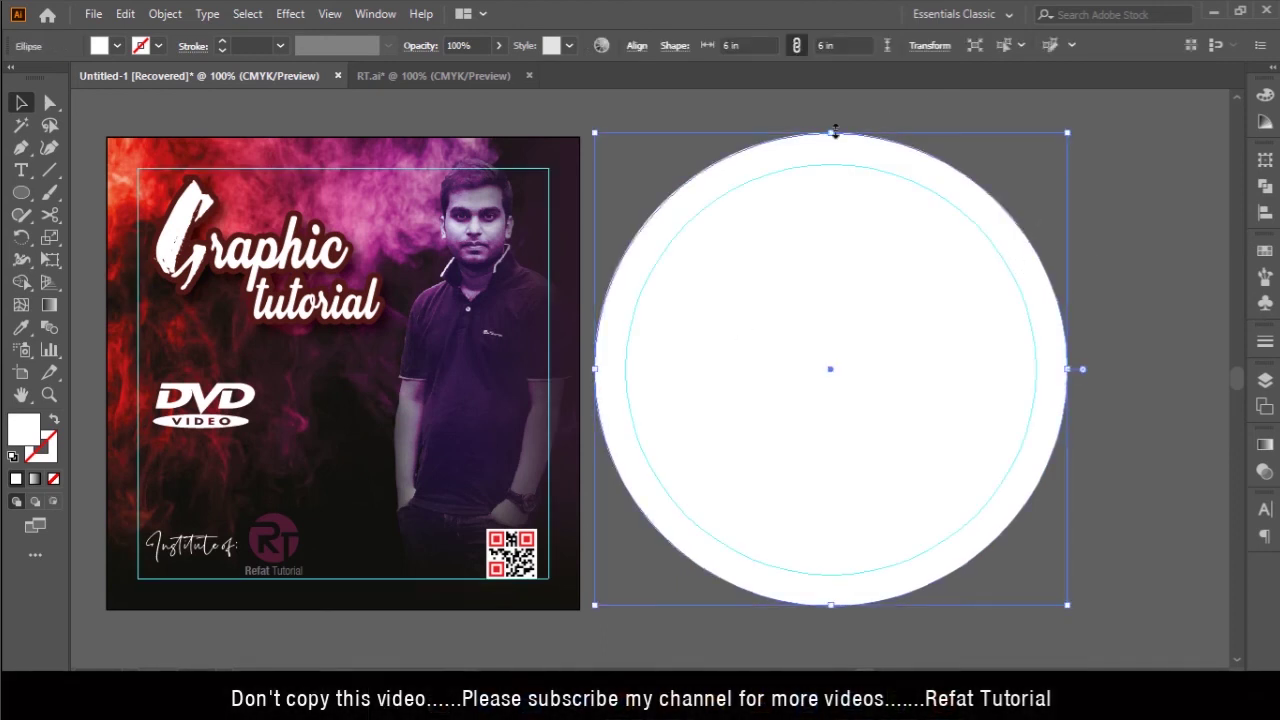
left_click_drag(833, 140, 818, 333)
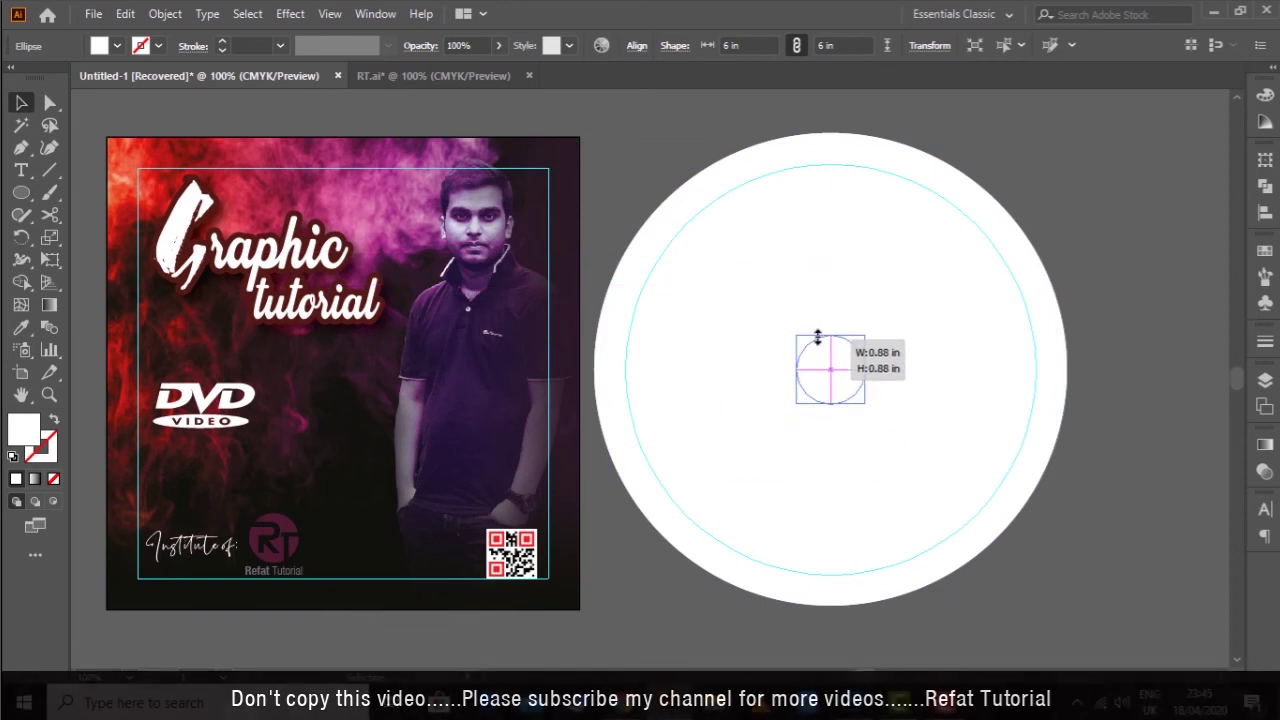
left_click_drag(818, 333, 816, 324)
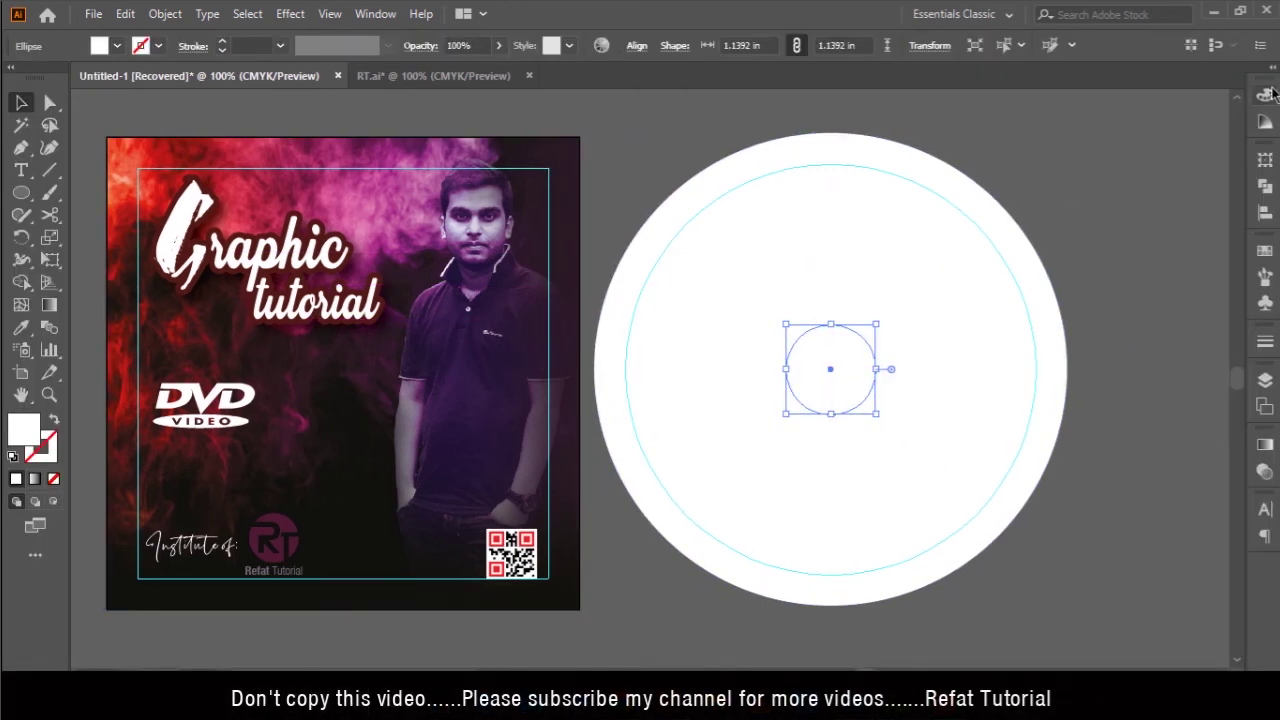
left_click(1265, 95)
left_click_drag(1128, 122, 1106, 122)
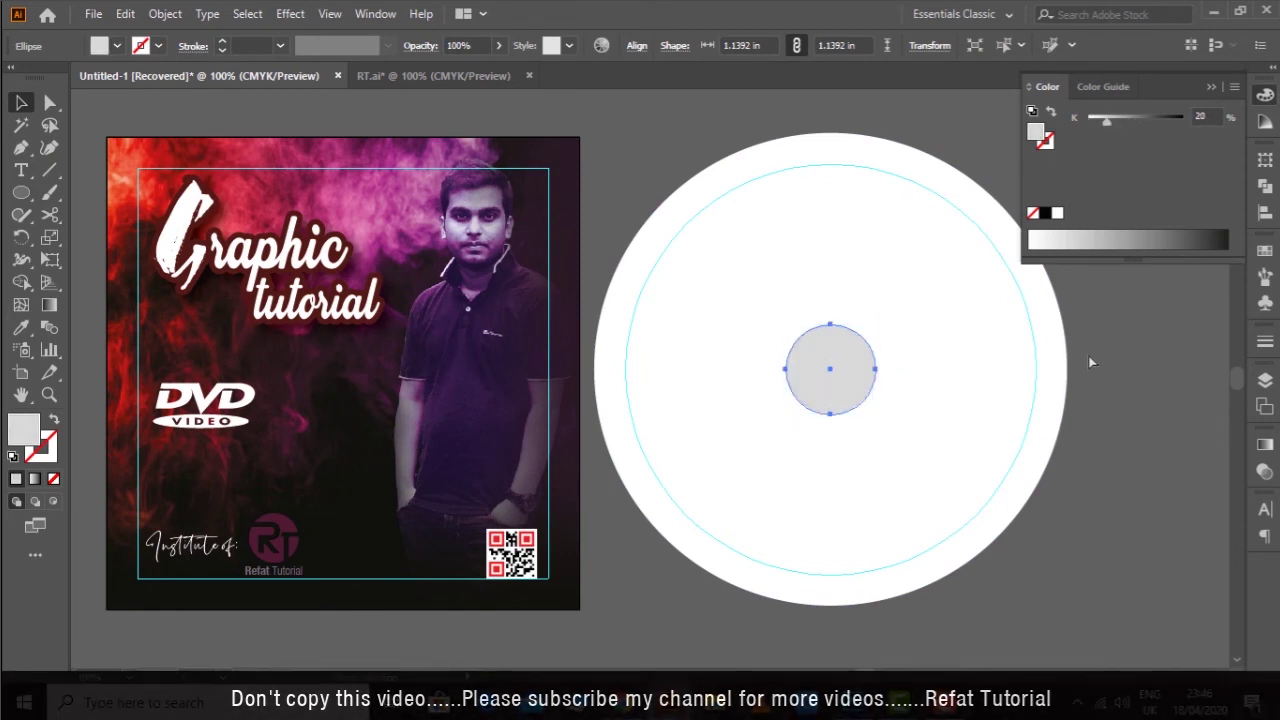
left_click_drag(830, 324, 823, 318)
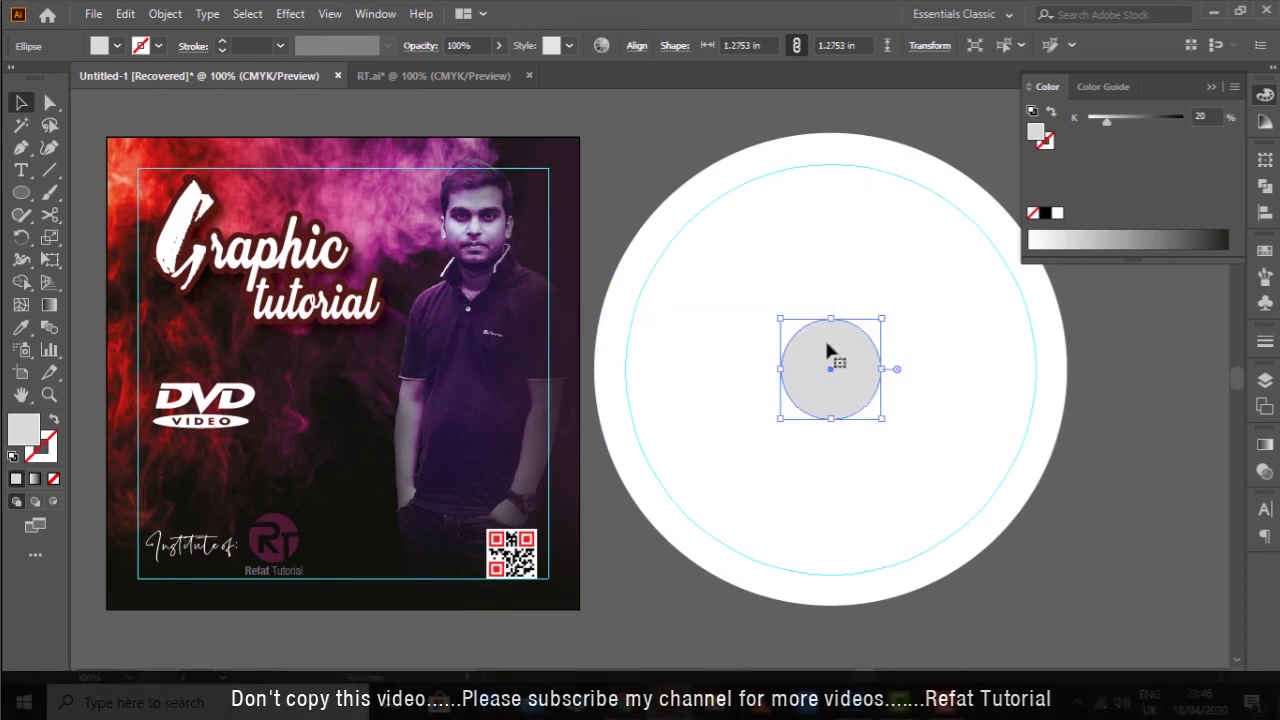
Drag the K slider to 0% so the centre circle becomes pure white
left_click(893, 291, "shift")
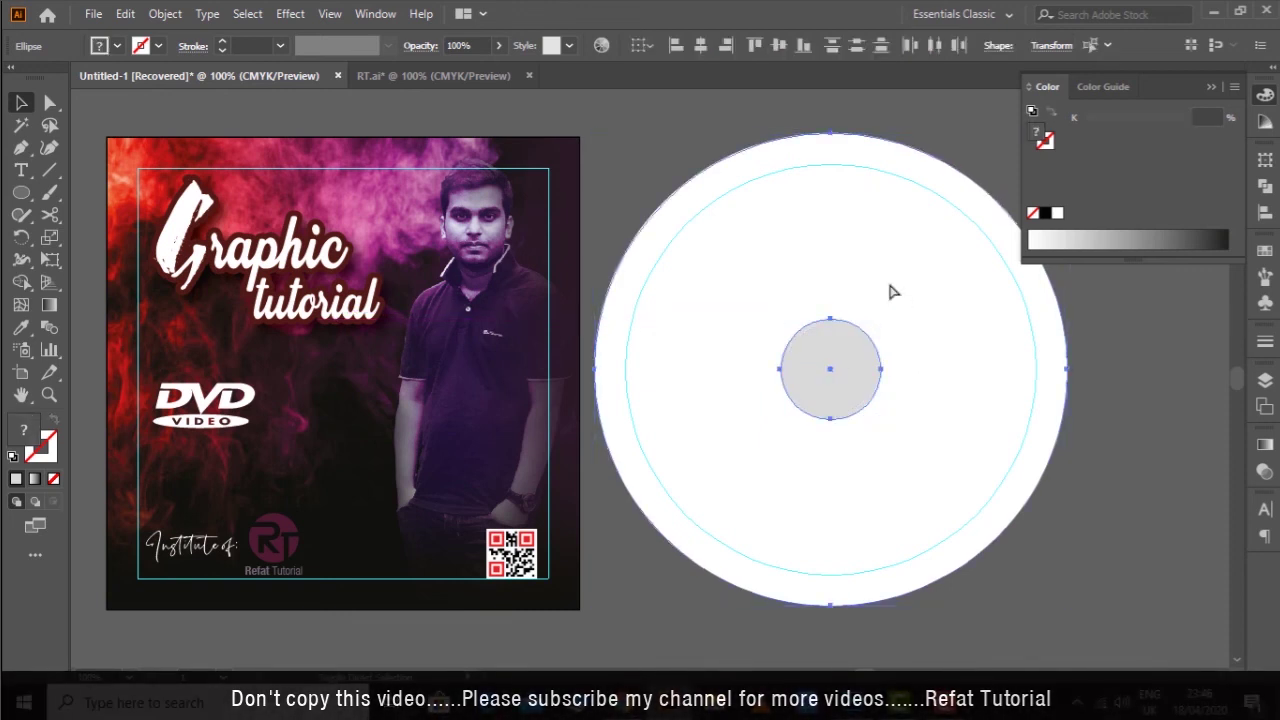
left_click(840, 368)
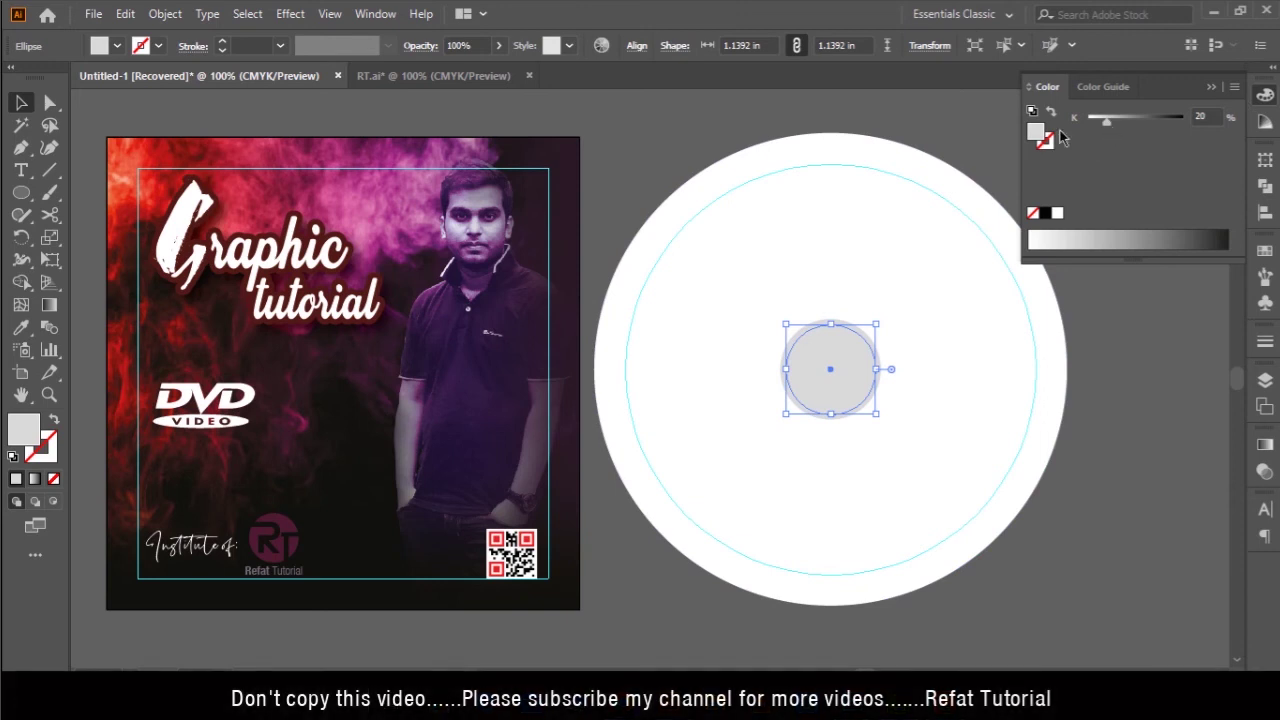
left_click_drag(1109, 121, 1088, 119)
left_click(1131, 366)
Set the large disc circle's fill to None, leaving only its outline
scroll(1006, 380, "right", 1)
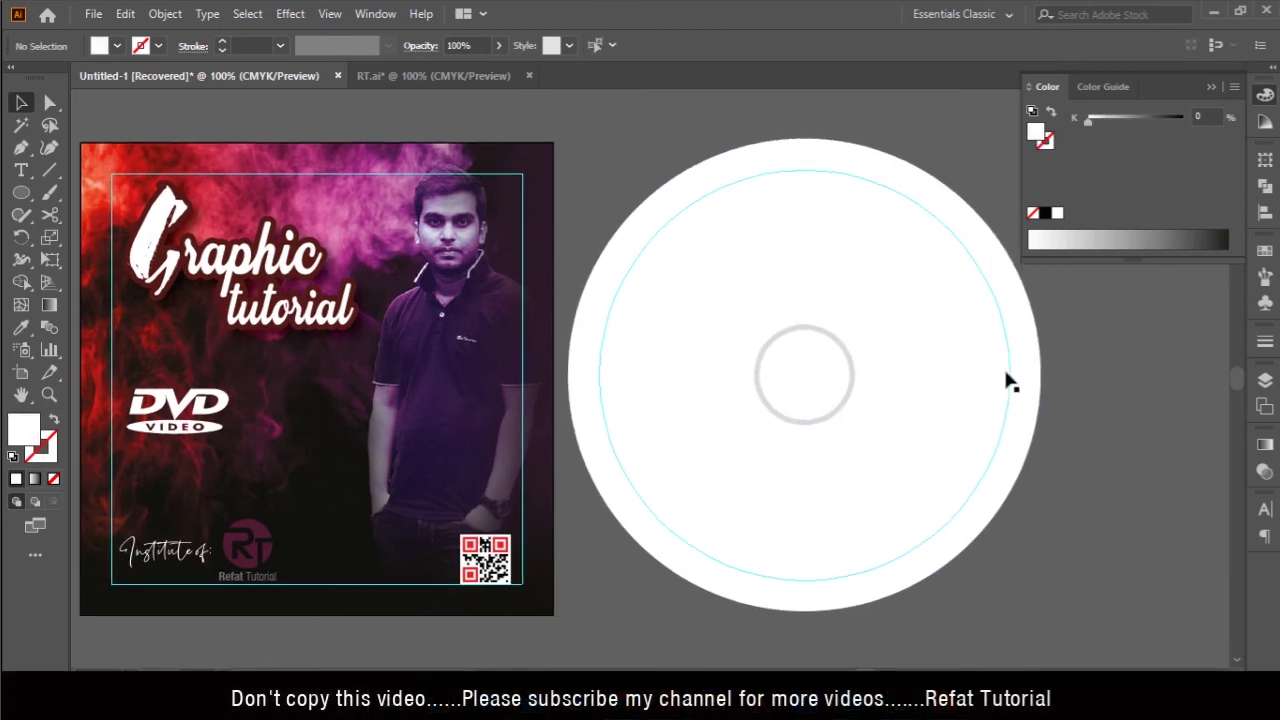
left_click(828, 378)
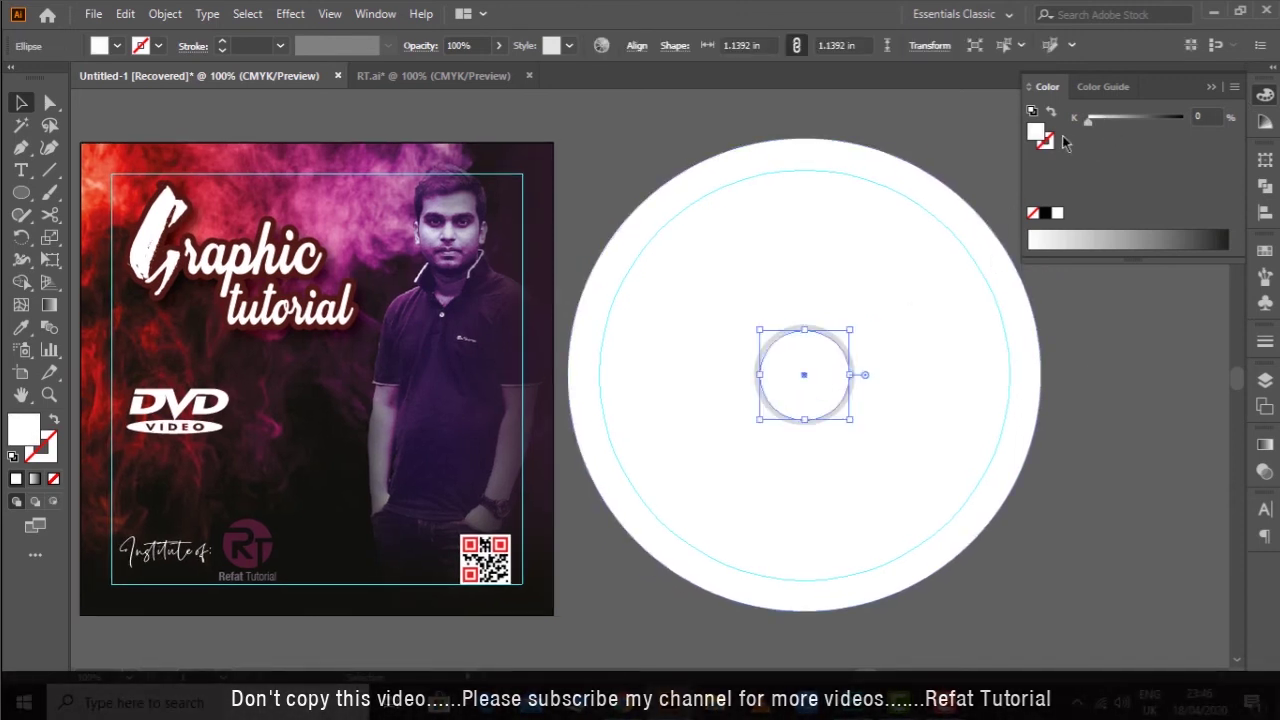
left_click(952, 260)
scroll(998, 323, "right", 2)
left_click(977, 415)
scroll(1000, 425, "left", 1)
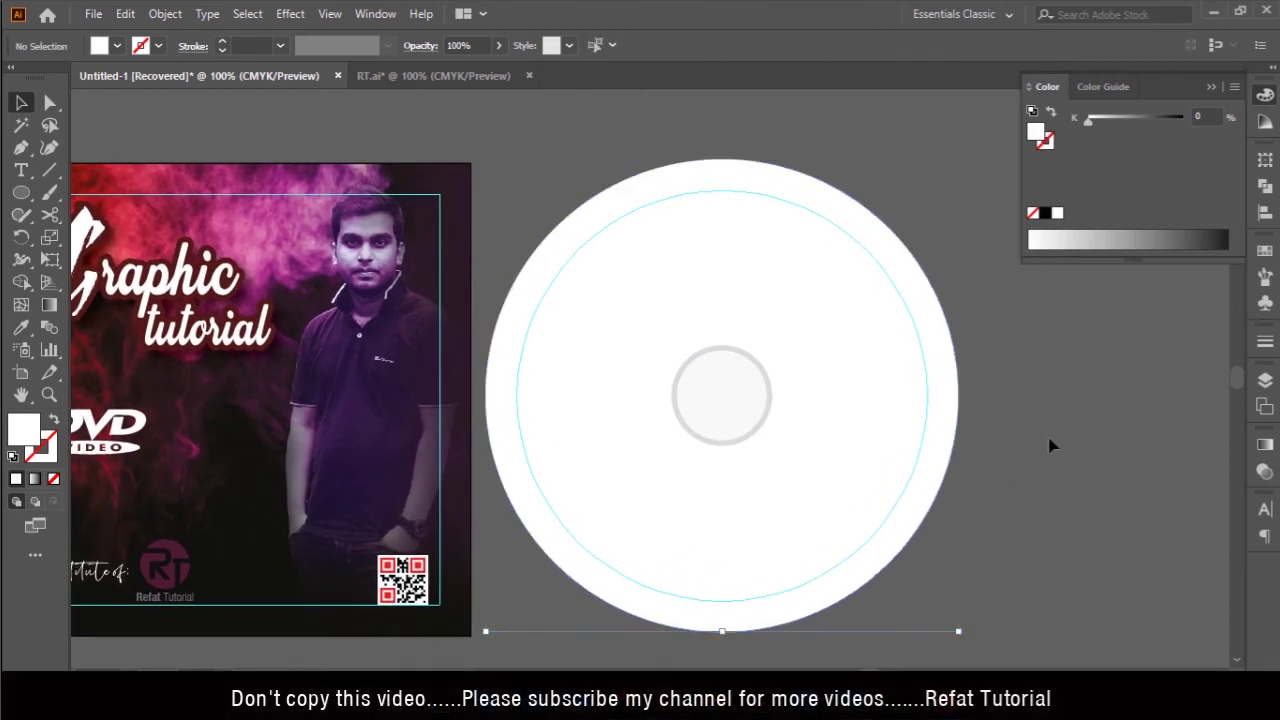
scroll(1051, 443, "left", 2)
scroll(714, 311, "left", 1)
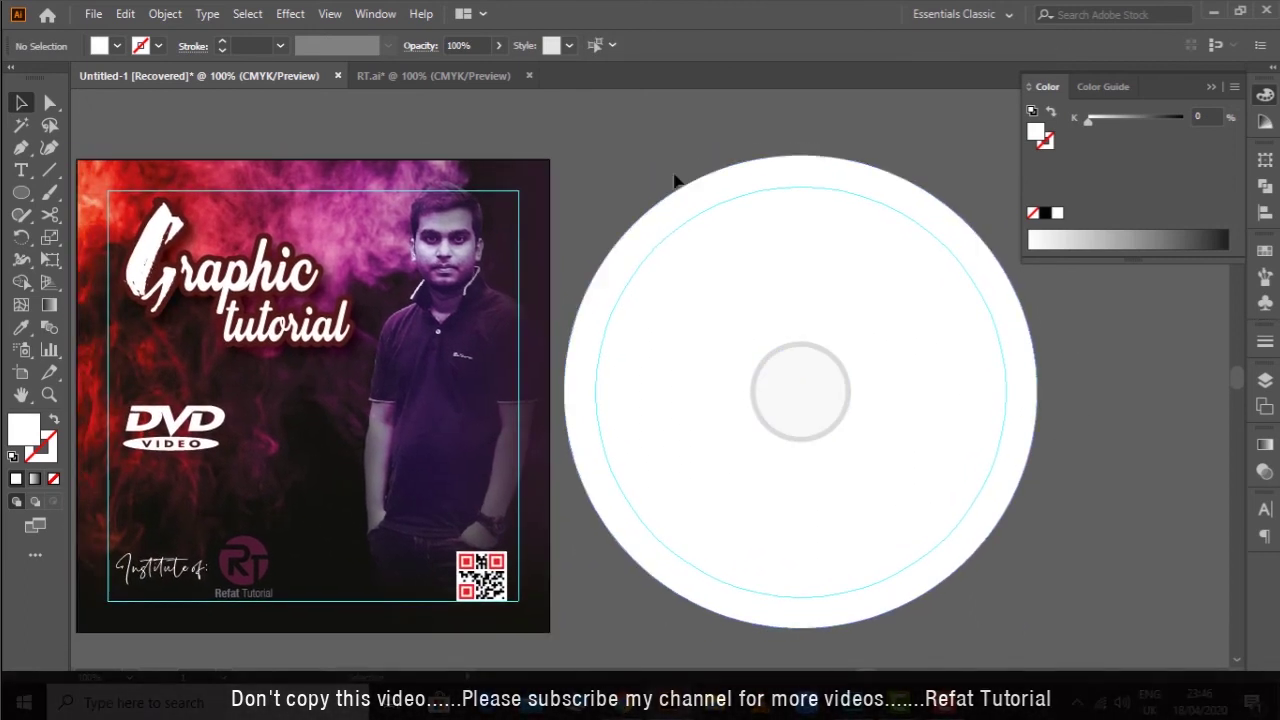
left_click_drag(710, 210, 689, 163)
key("slash")
scroll(720, 366, "right", 3)
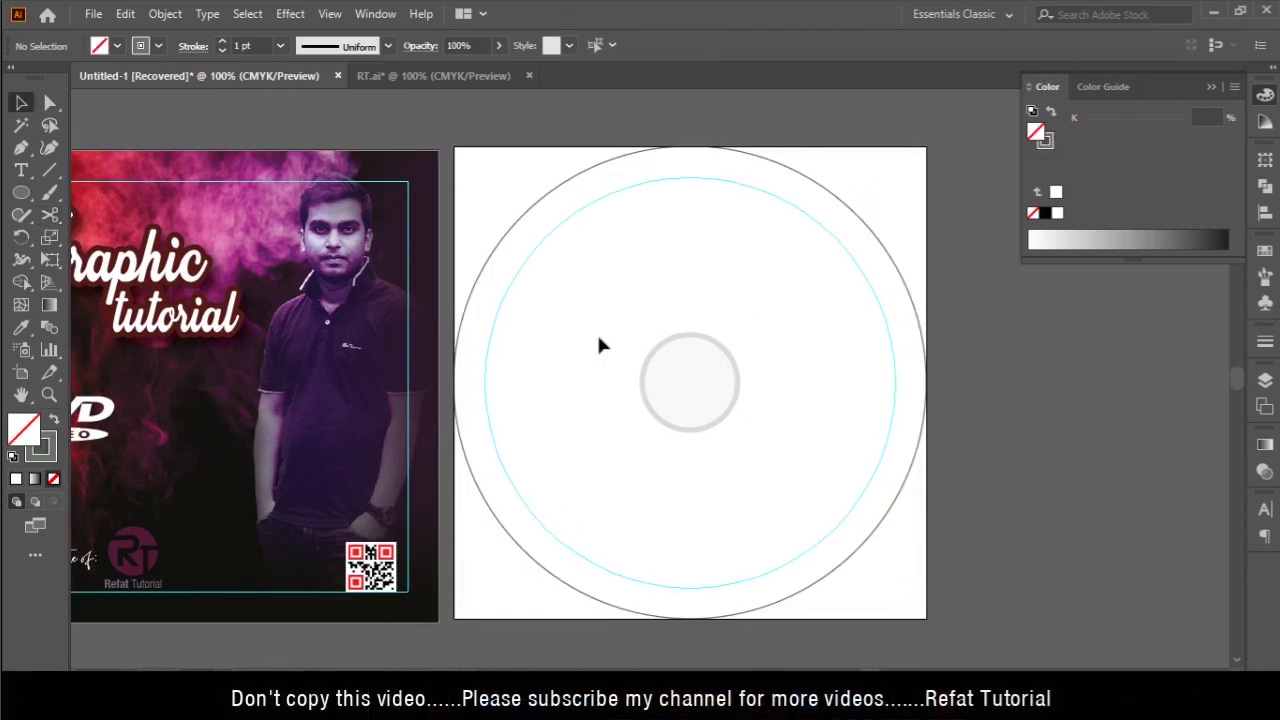
Alt-drag a copy of the smoky background onto the disc and enlarge it to cover the circle
key("Tab")
scroll(928, 331, "left", 3)
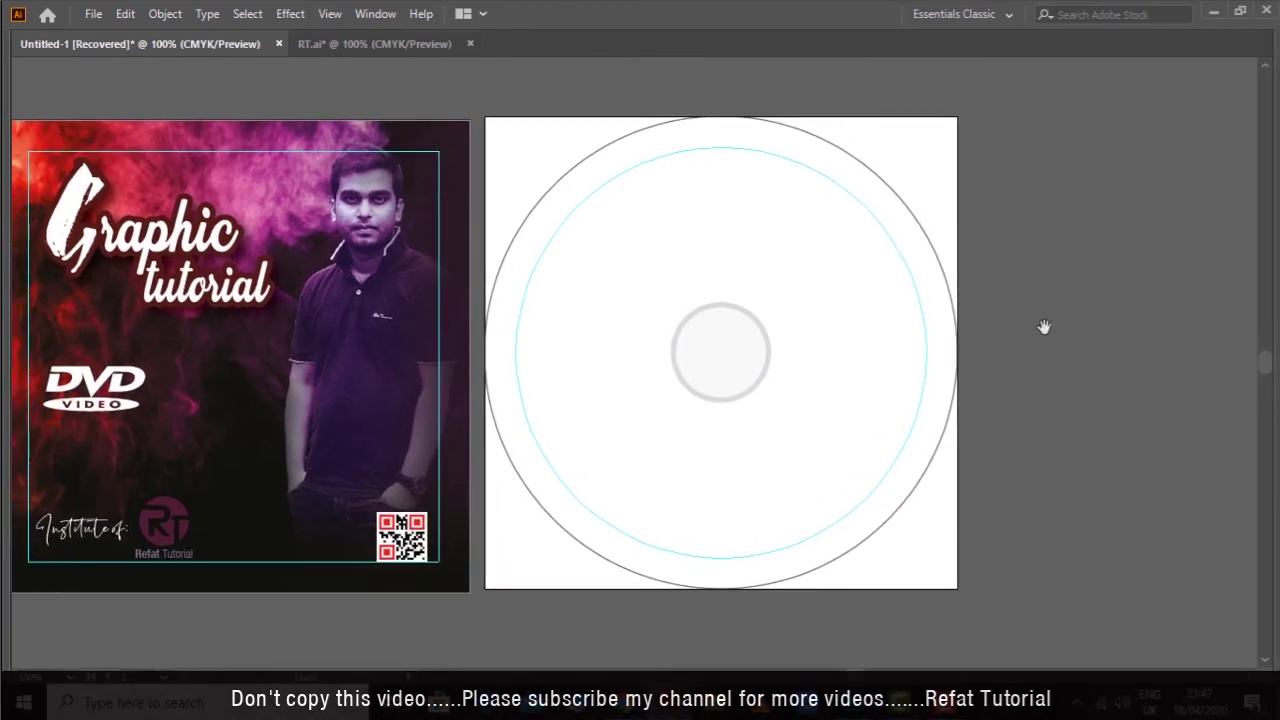
left_click_drag(355, 308, 848, 264)
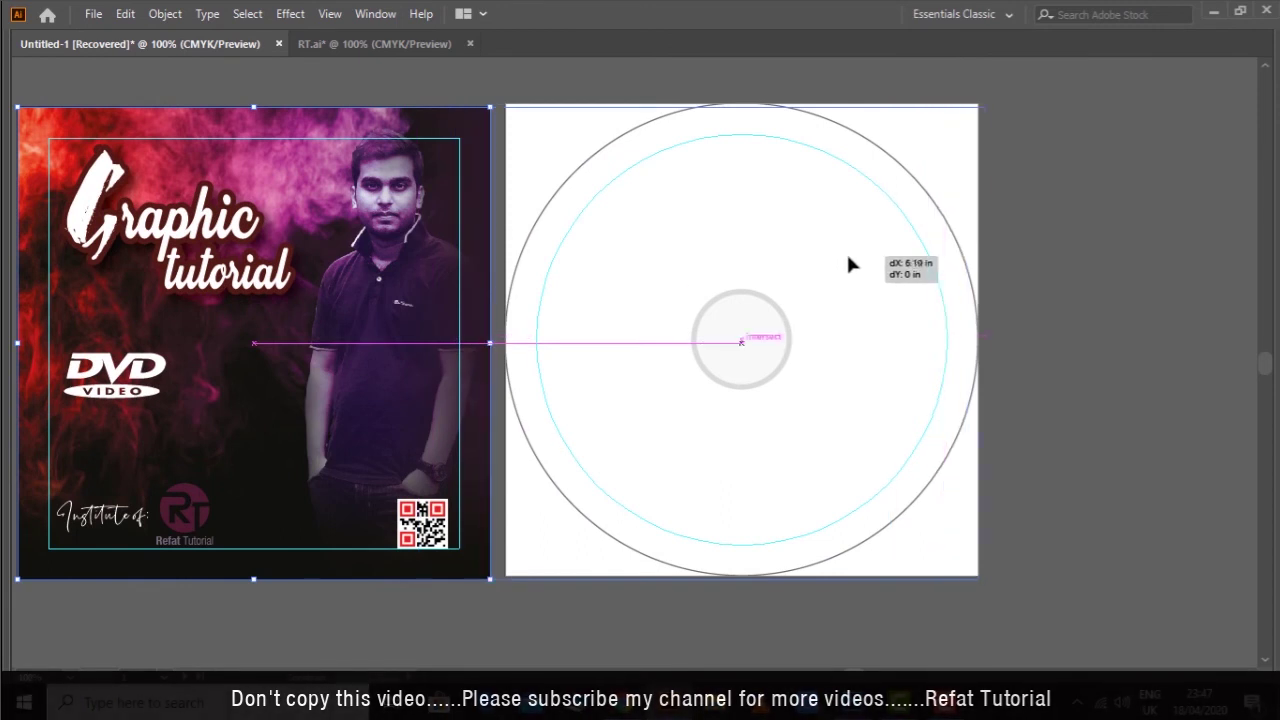
left_click_drag(848, 258, 848, 258)
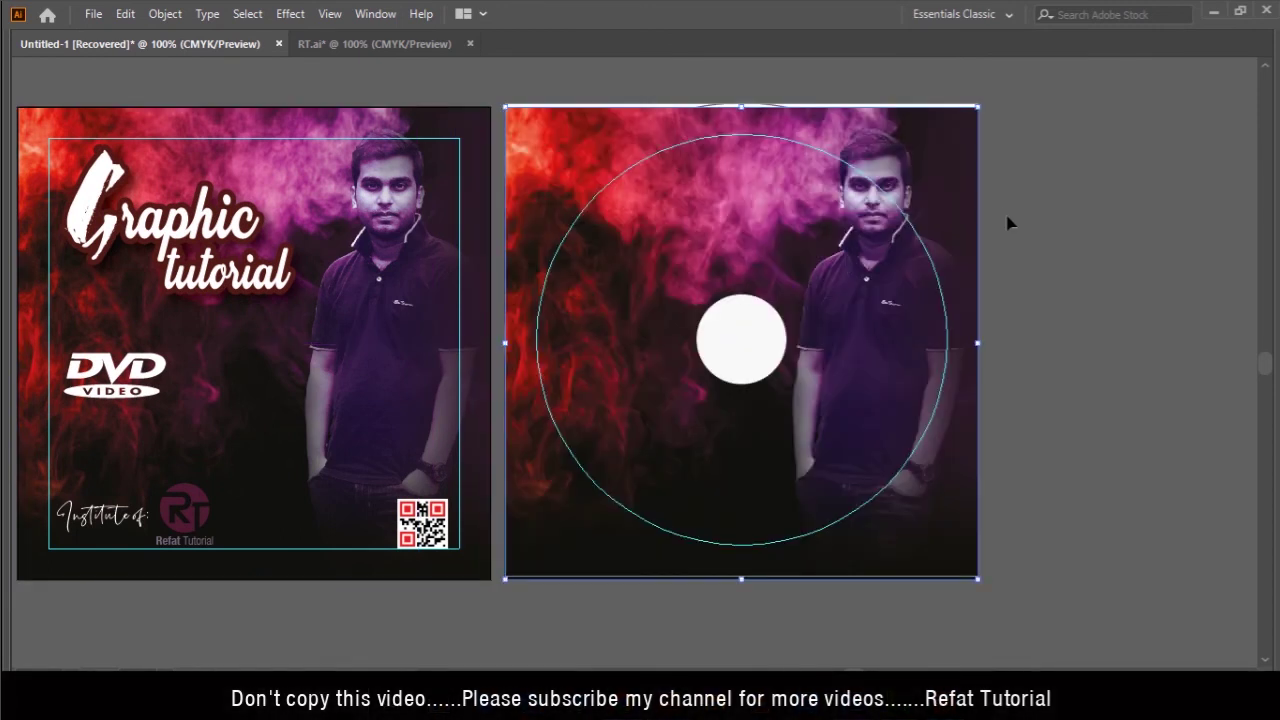
left_click_drag(920, 212, 893, 205)
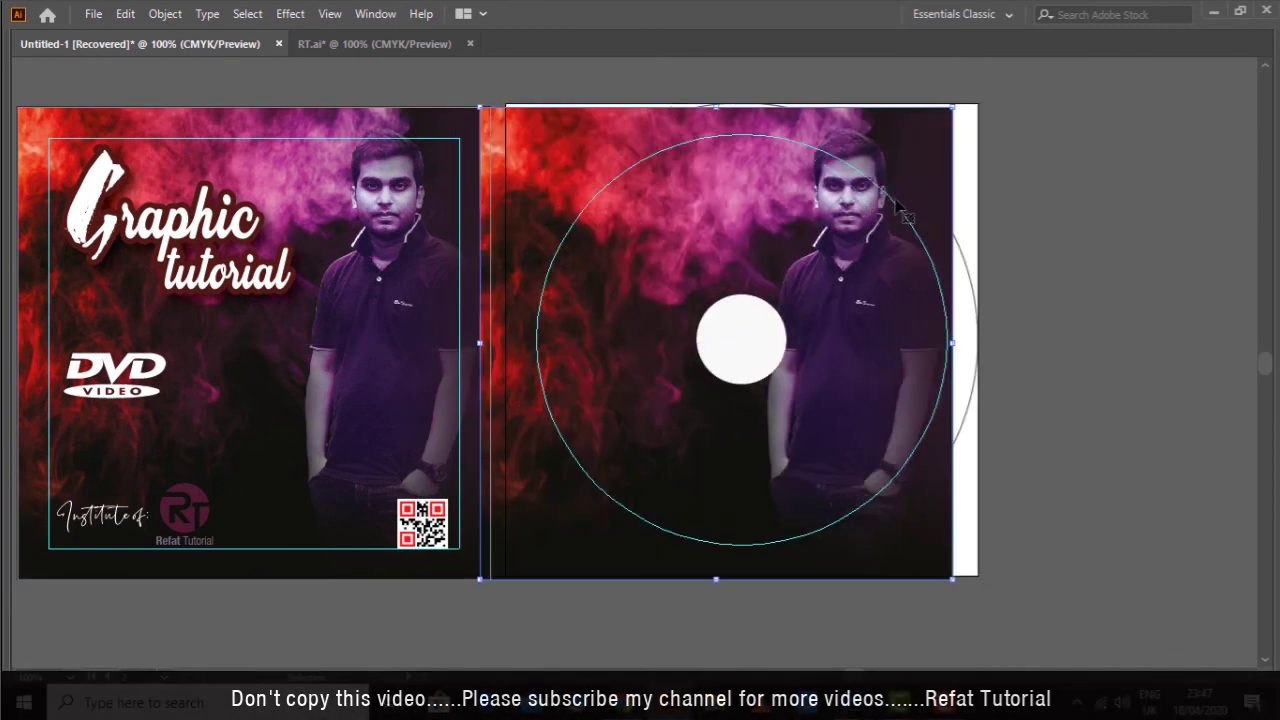
left_click_drag(968, 360, 978, 350)
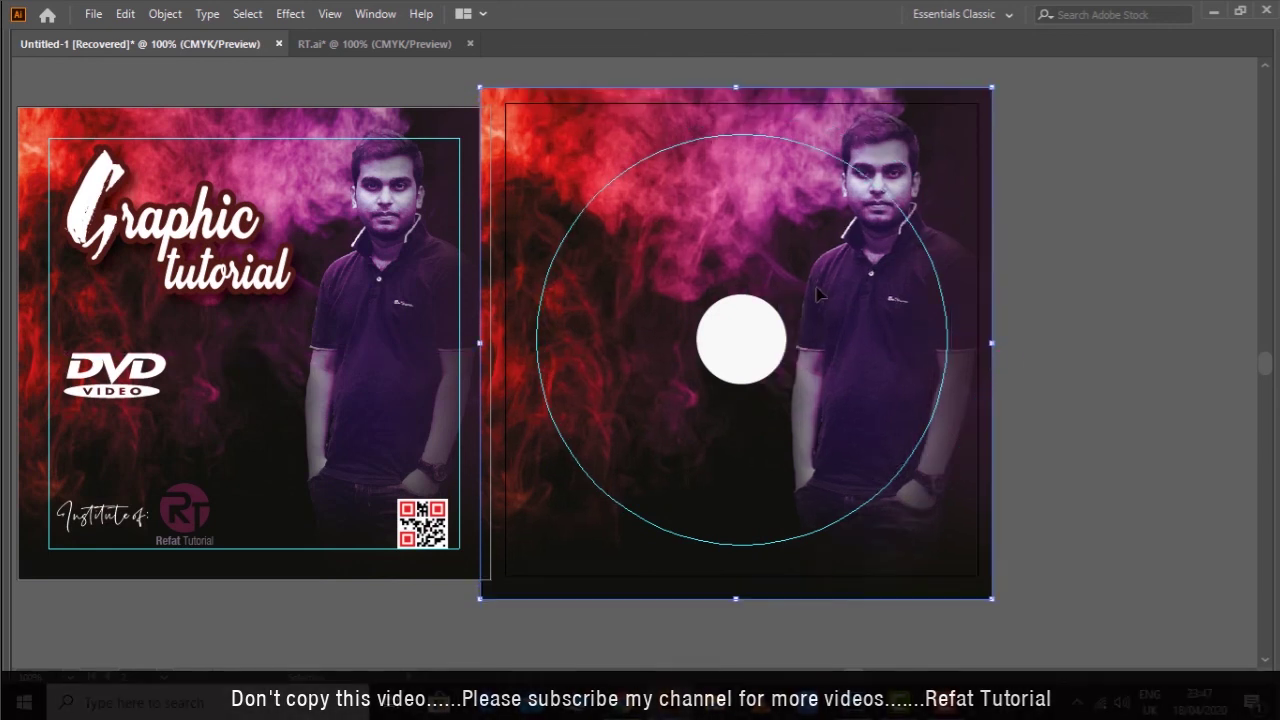
key("ctrl+f")
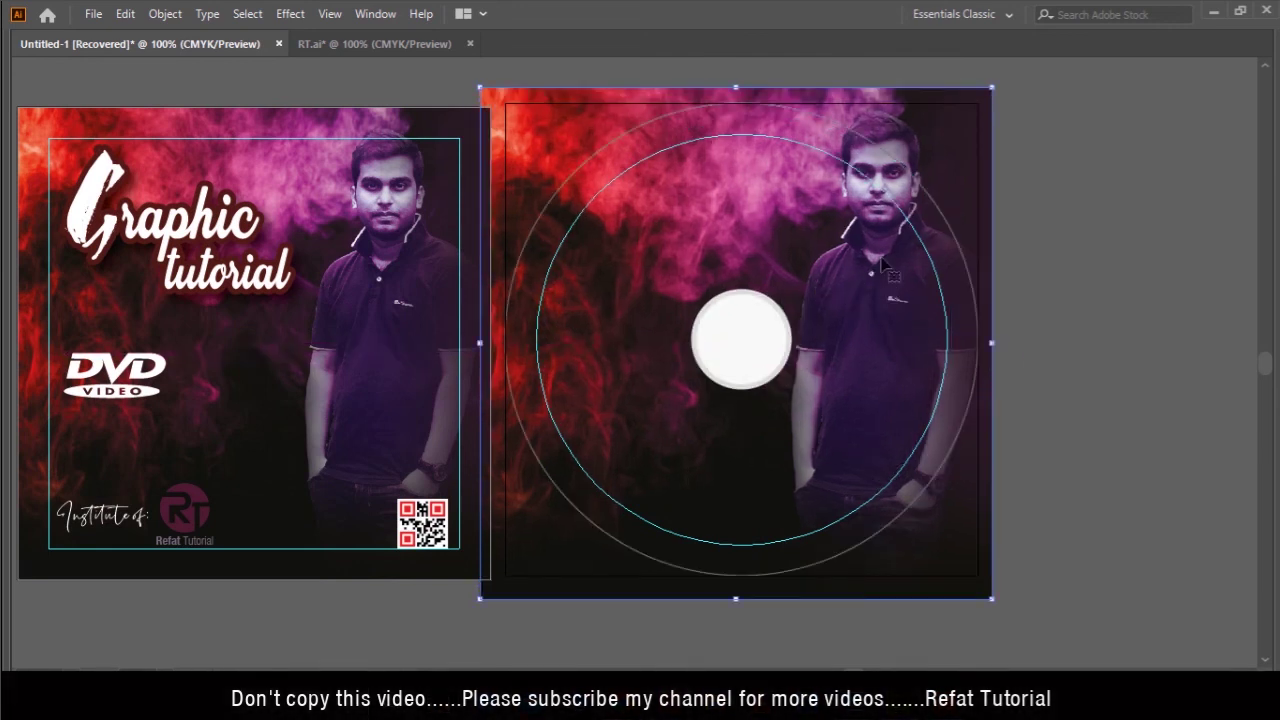
left_click_drag(875, 305, 830, 318)
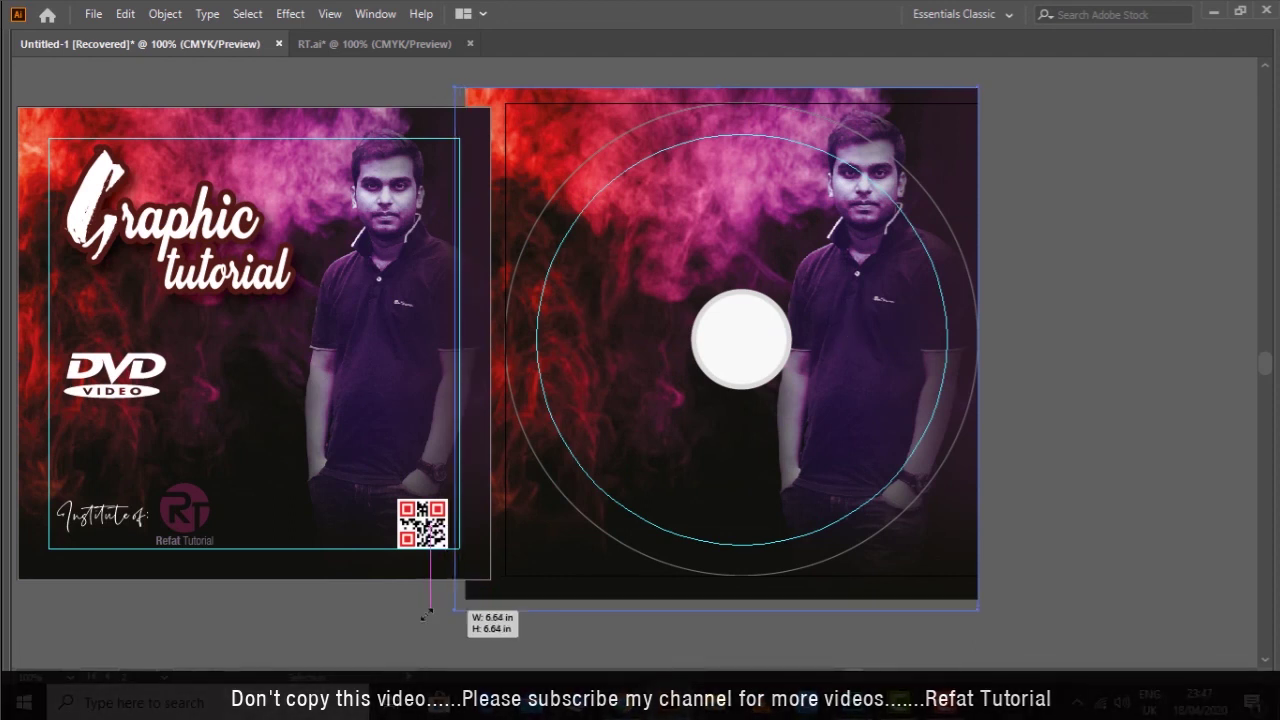
left_click_drag(465, 598, 453, 611)
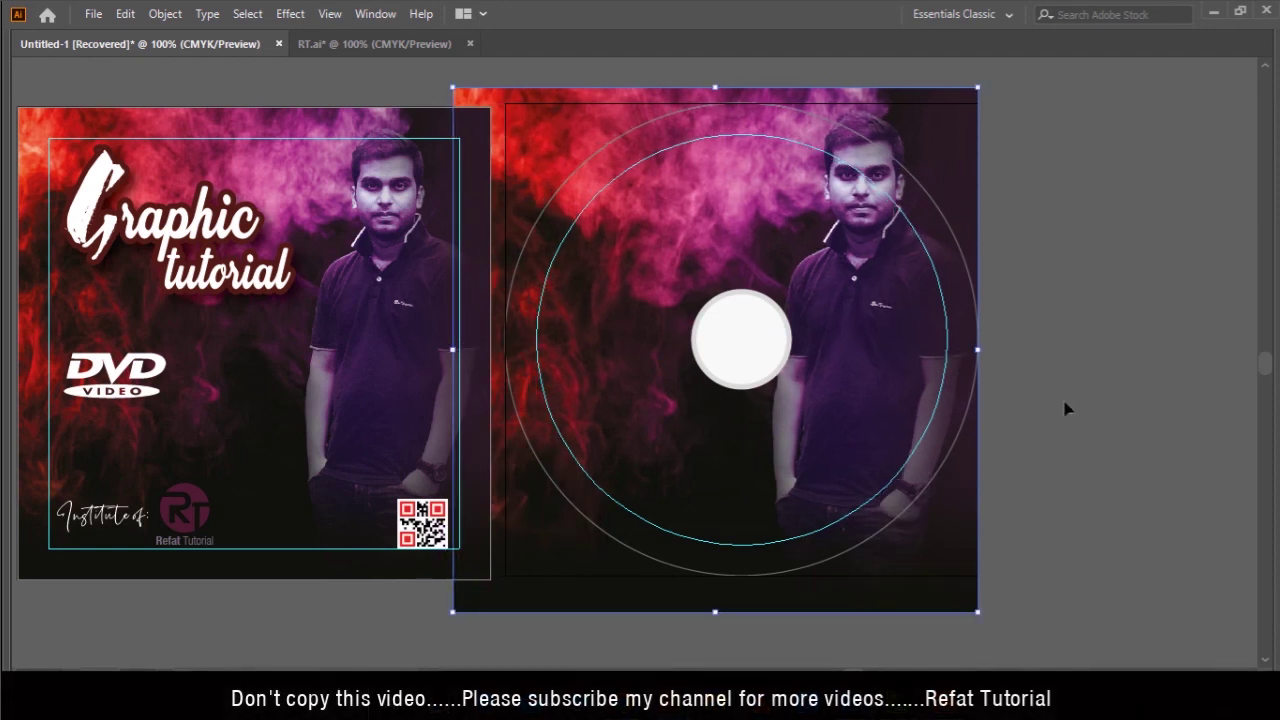
Hide the guides and clip the background copy to the disc circle with Make Clipping Mask
left_click(1090, 406)
key("ctrl+semicolon")
left_click_drag(984, 294, 950, 202)
right_click(1020, 229)
left_click(1125, 388)
left_click(1096, 281)
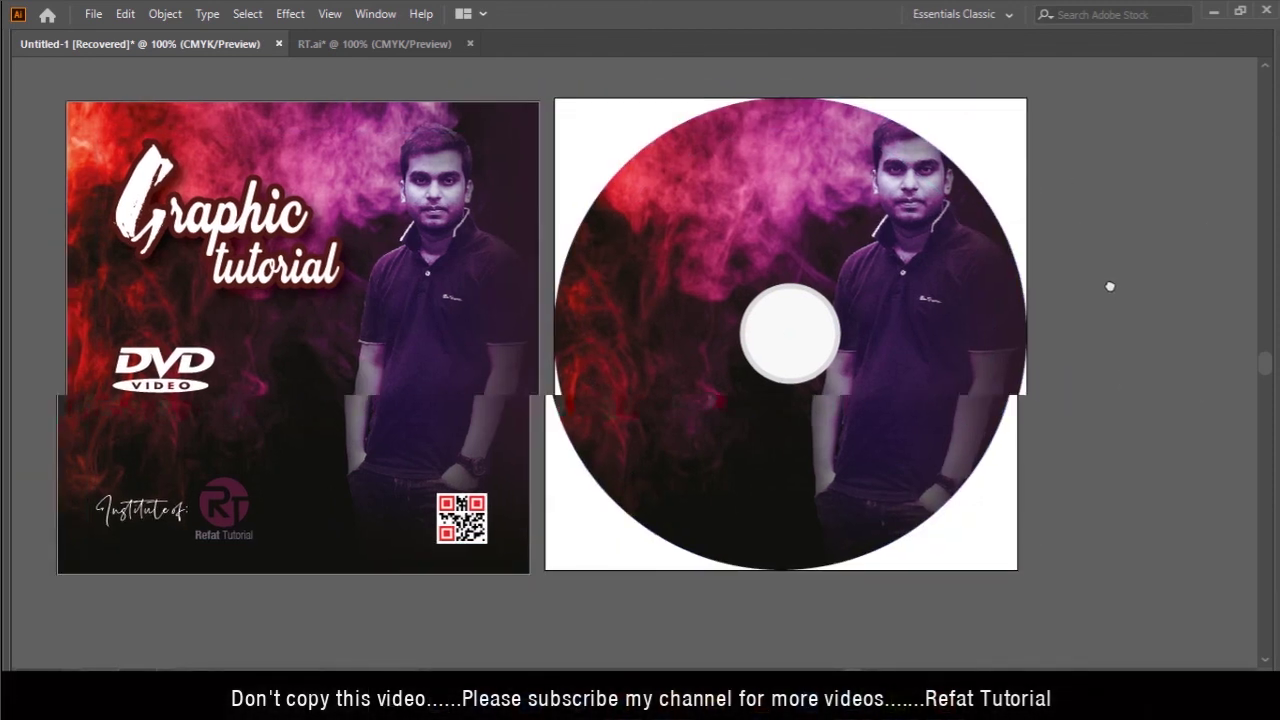
left_click_drag(1076, 288, 1108, 283)
left_click(258, 284)
left_click(34, 206)
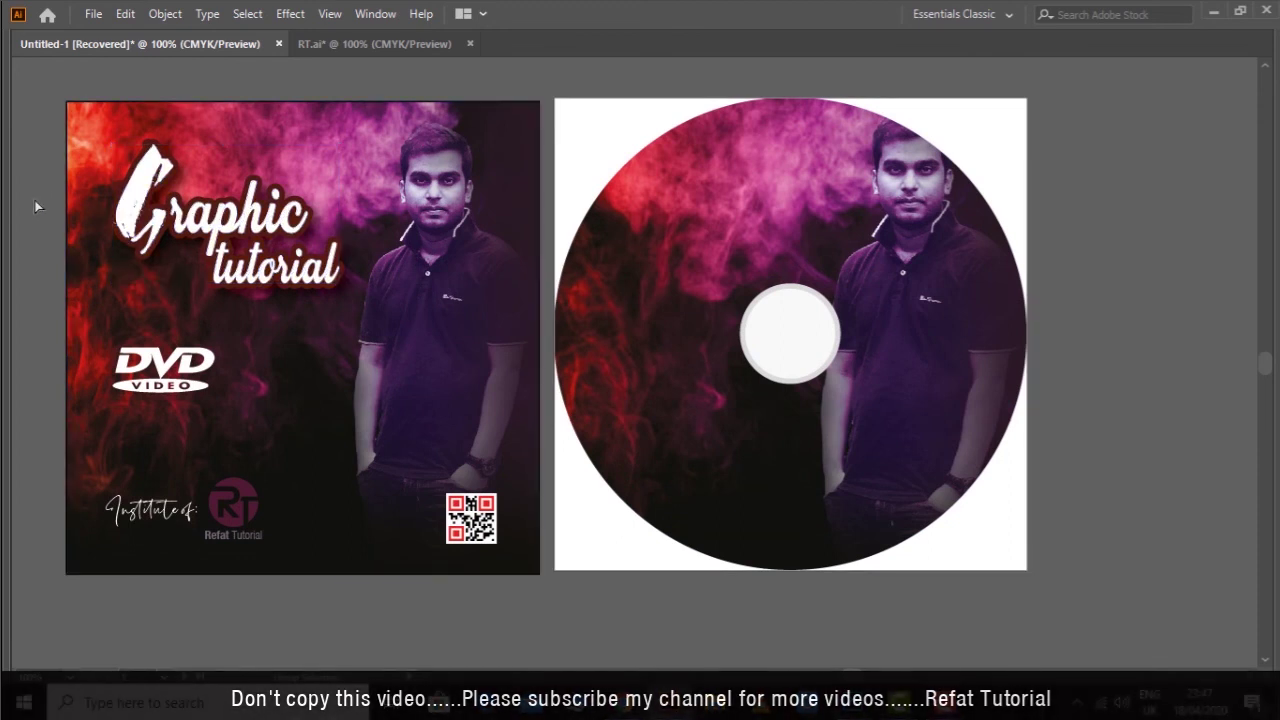
Copy the Graphic tutorial title onto the disc's upper left and scale it to fit
left_click_drag(47, 165, 120, 215)
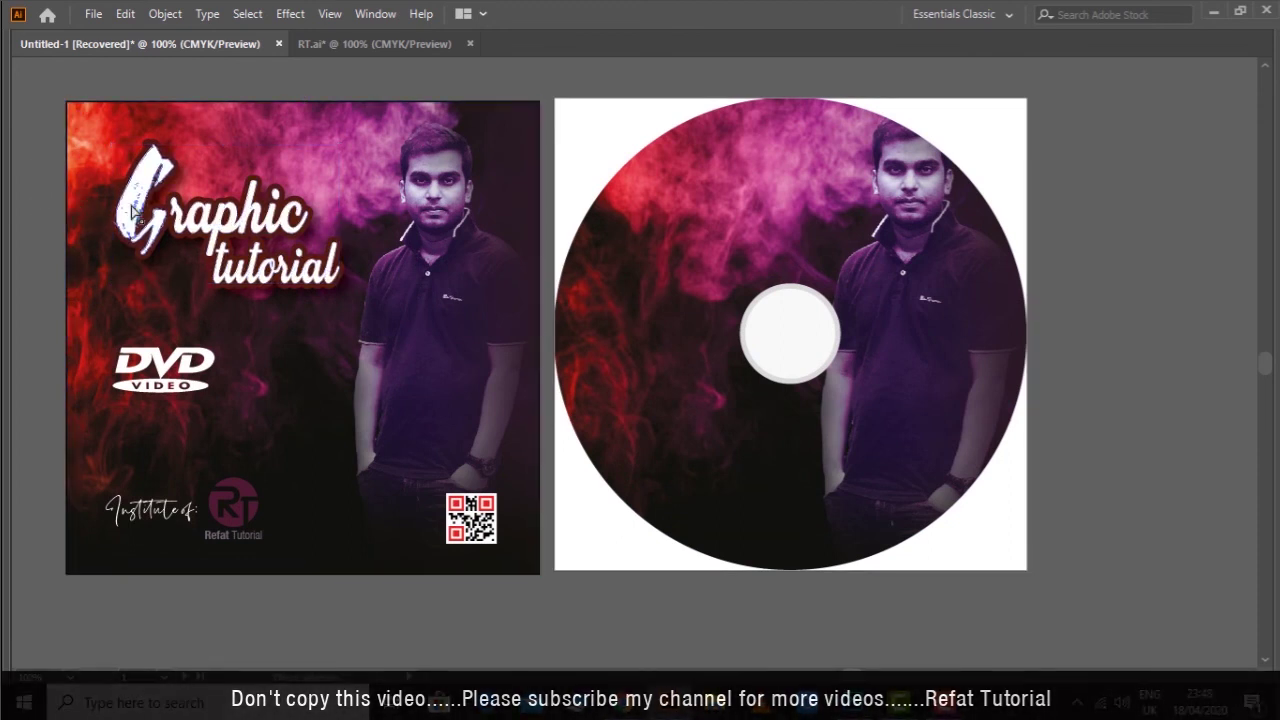
left_click_drag(265, 227, 715, 205)
left_click_drag(850, 190, 836, 200)
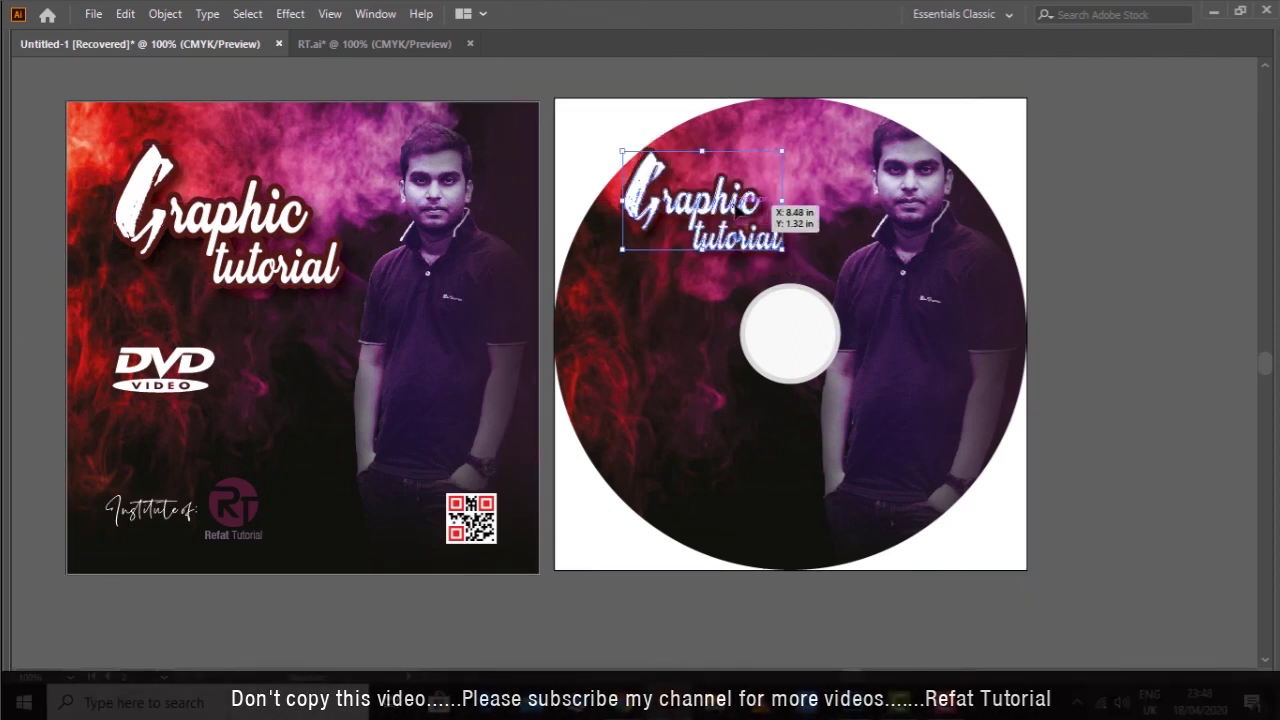
left_click_drag(680, 205, 645, 205)
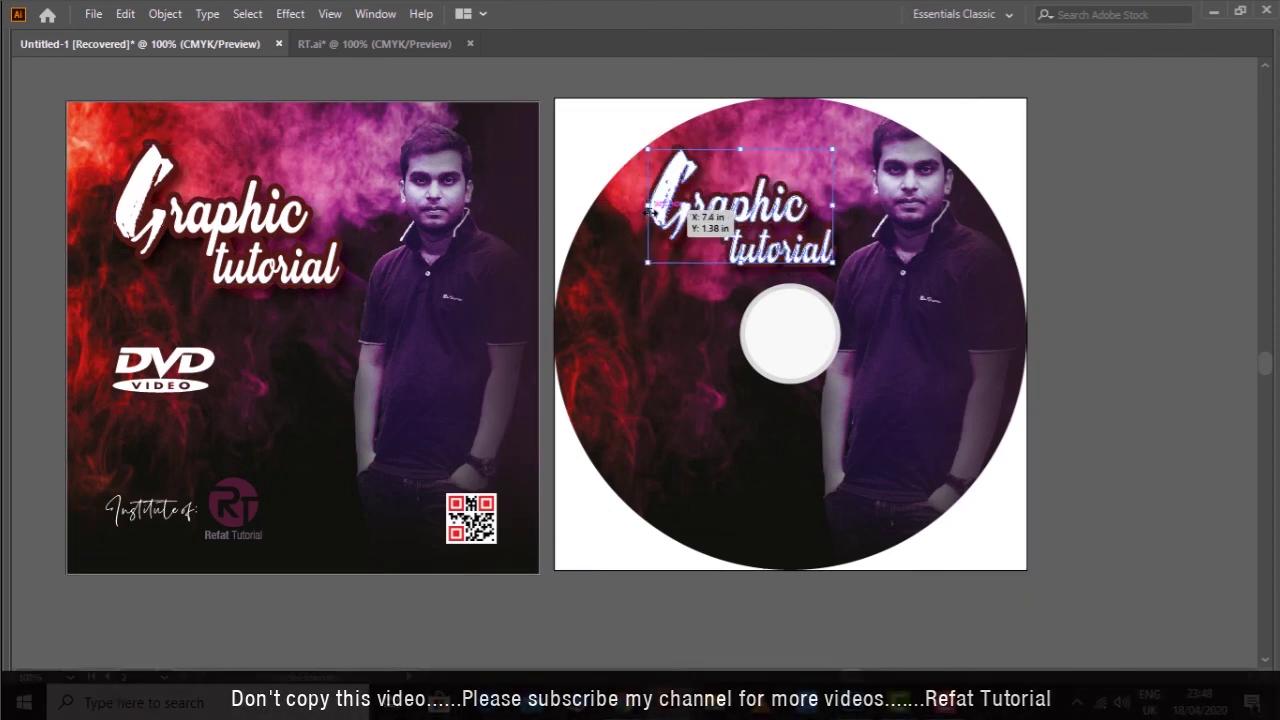
left_click(1073, 234)
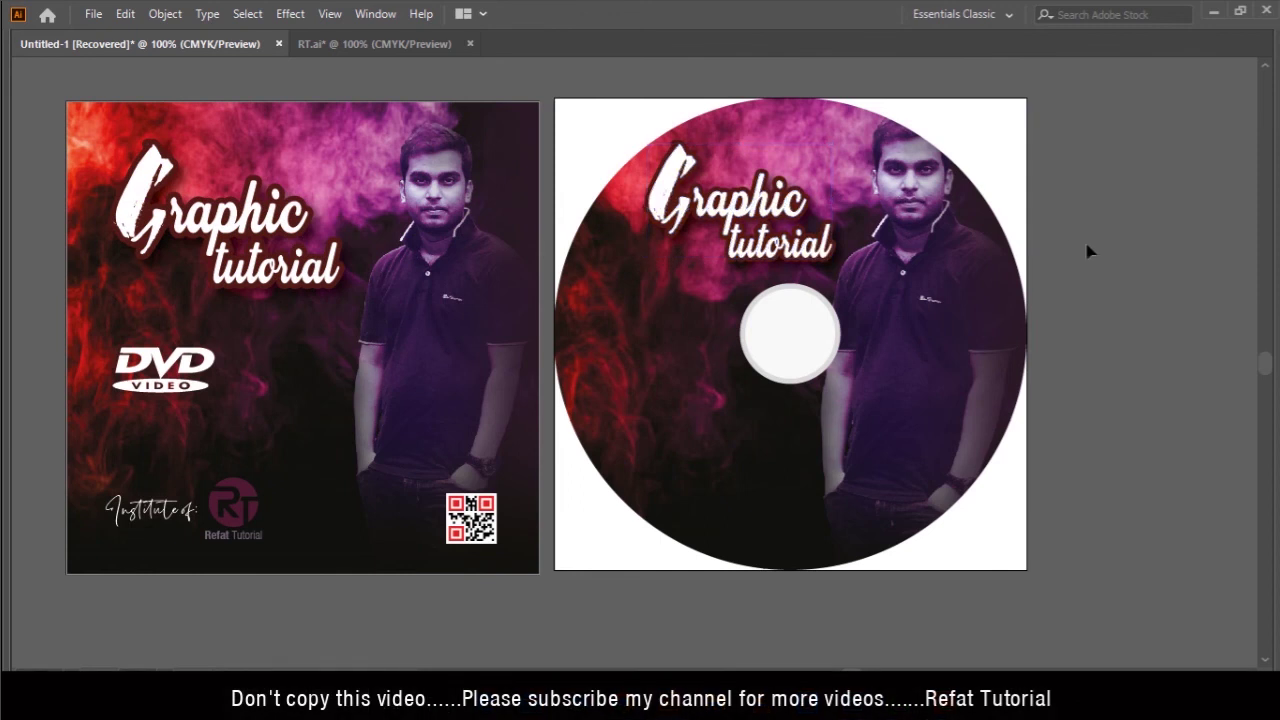
scroll(1090, 270, "down", 1)
key("ctrl+shift+h")
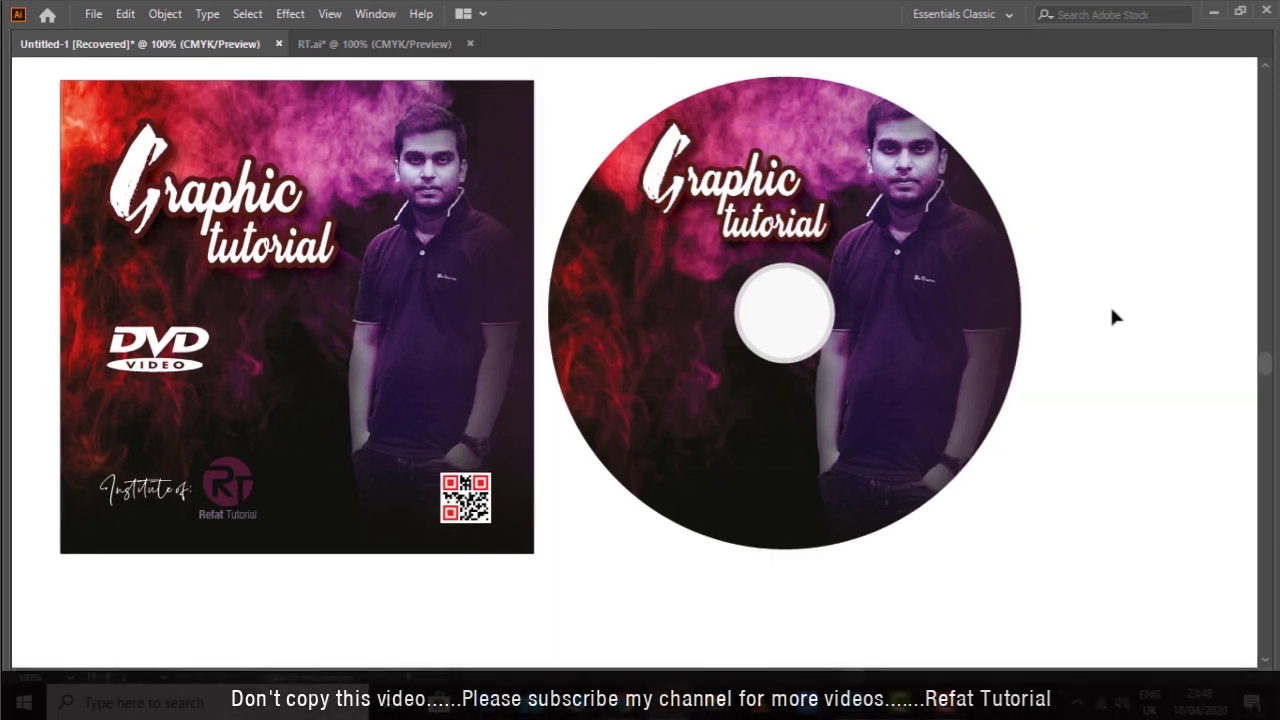
left_click_drag(1111, 309, 1145, 367)
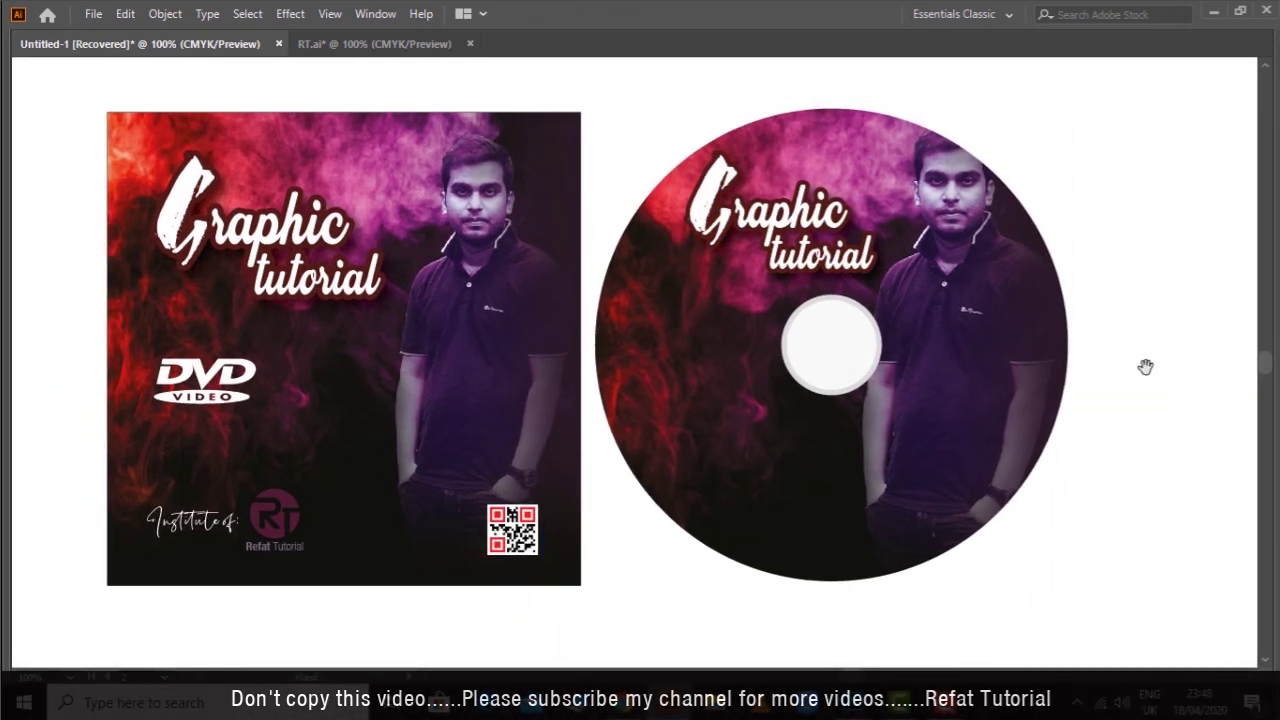
Copy the DVD badge, QR code (lower right) and Institute of RT logo (lower left) onto the disc
mouse_move(205, 380)
left_mouse_down()
mouse_move(730, 345)
mouse_move(703, 343)
left_mouse_up()
left_click_drag(528, 529, 950, 489)
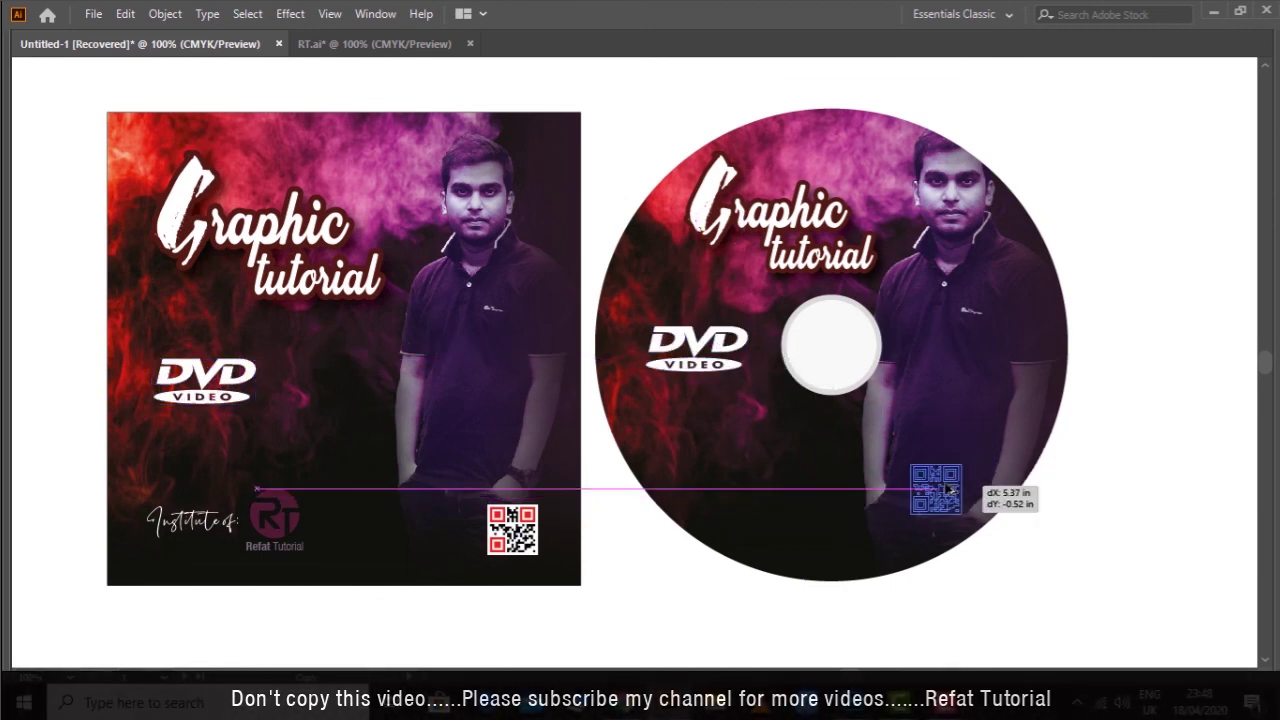
left_click_drag(952, 488, 951, 494)
left_click(1063, 548)
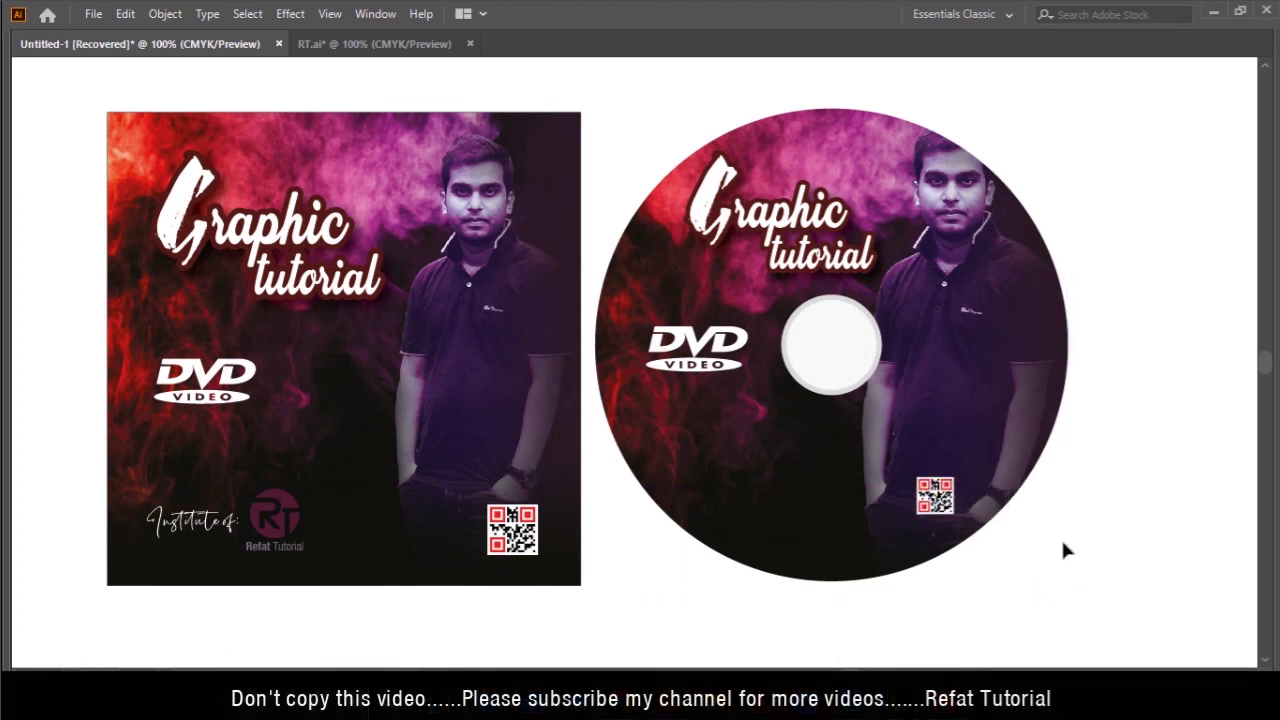
left_click(243, 530)
left_click_drag(243, 525, 782, 499)
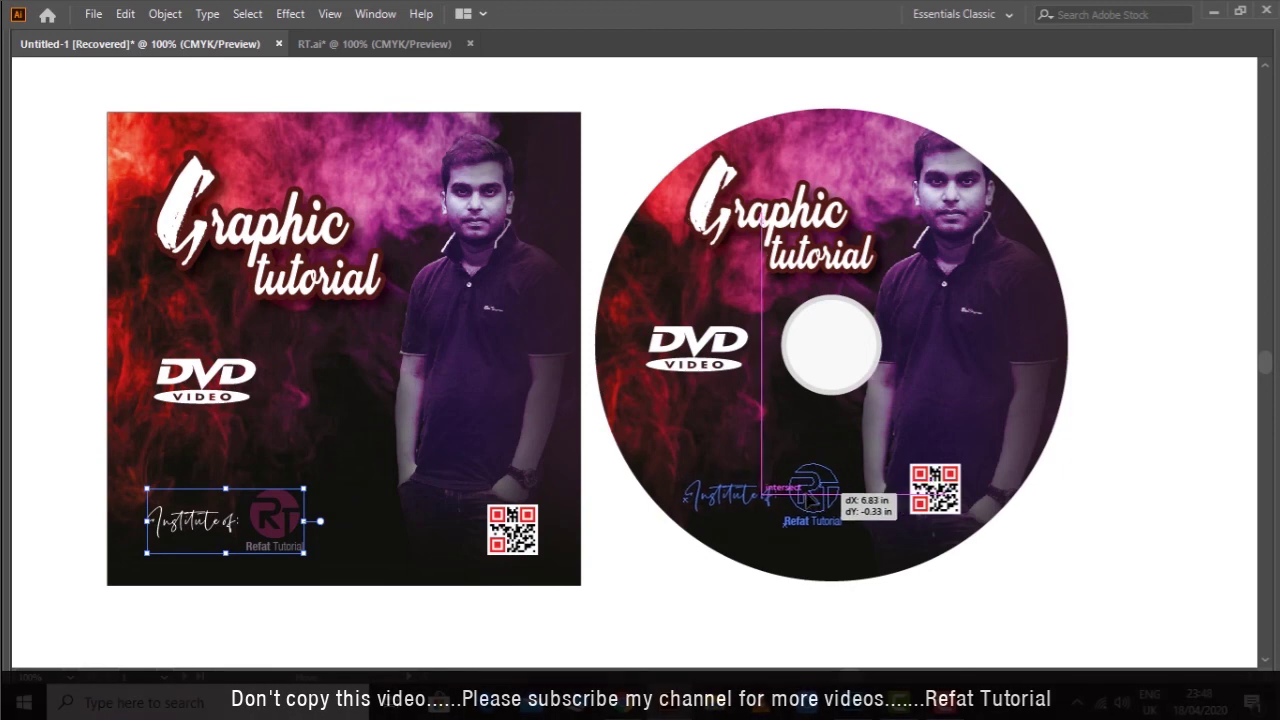
left_click_drag(779, 499, 781, 503)
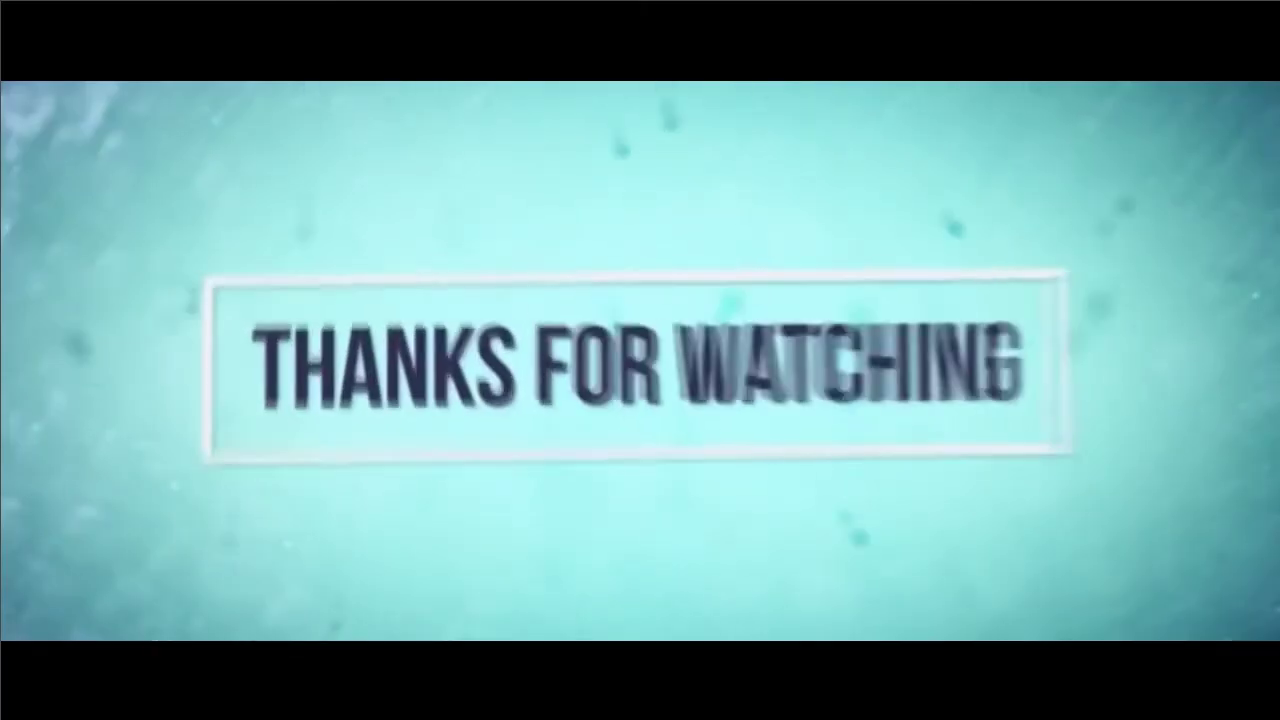